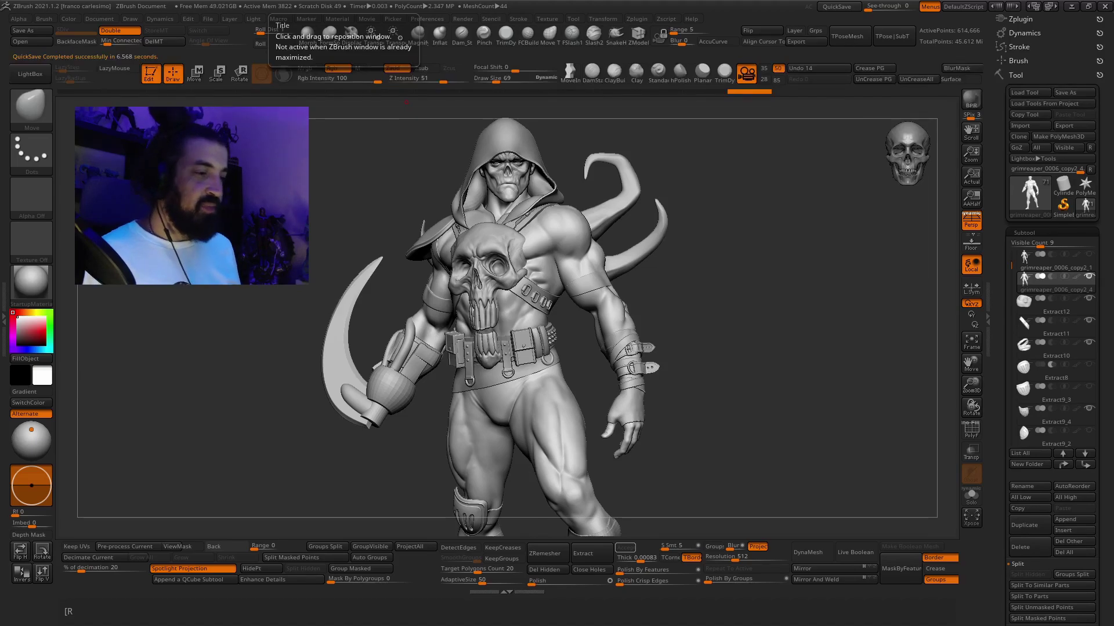
- Examine the hooded reaper figure's torso, horns and arms, ending on the strap around the upper arm
left_click_drag(717, 301, 739, 263)
mouse_move(748, 354)
left_mouse_down()
mouse_move(746, 370)
mouse_move(803, 294)
left_mouse_up()
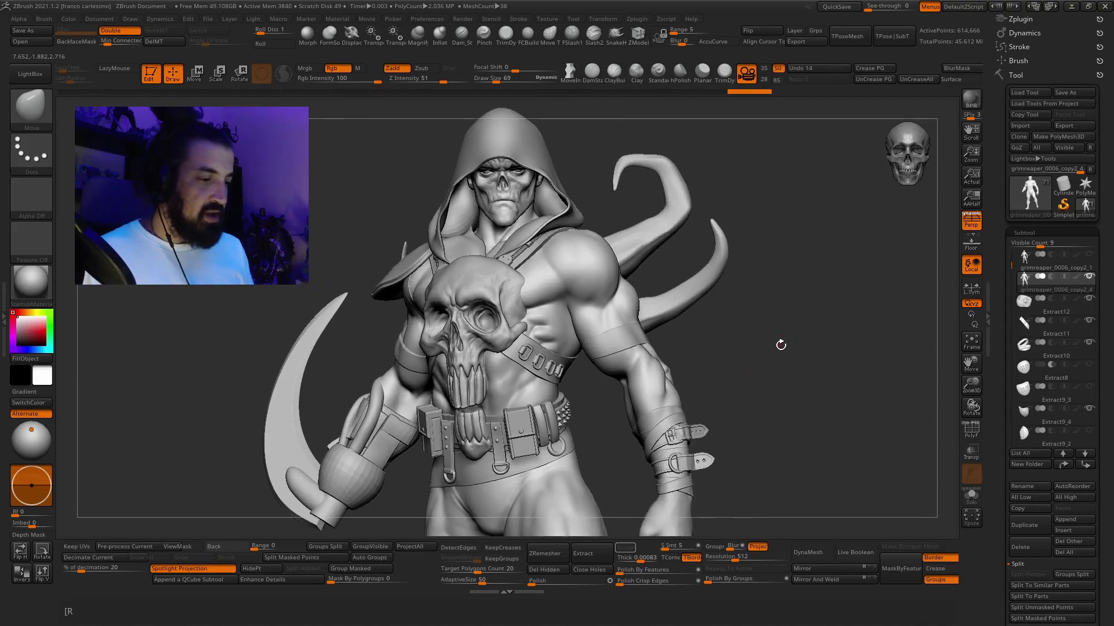
left_click_drag(779, 360, 794, 320)
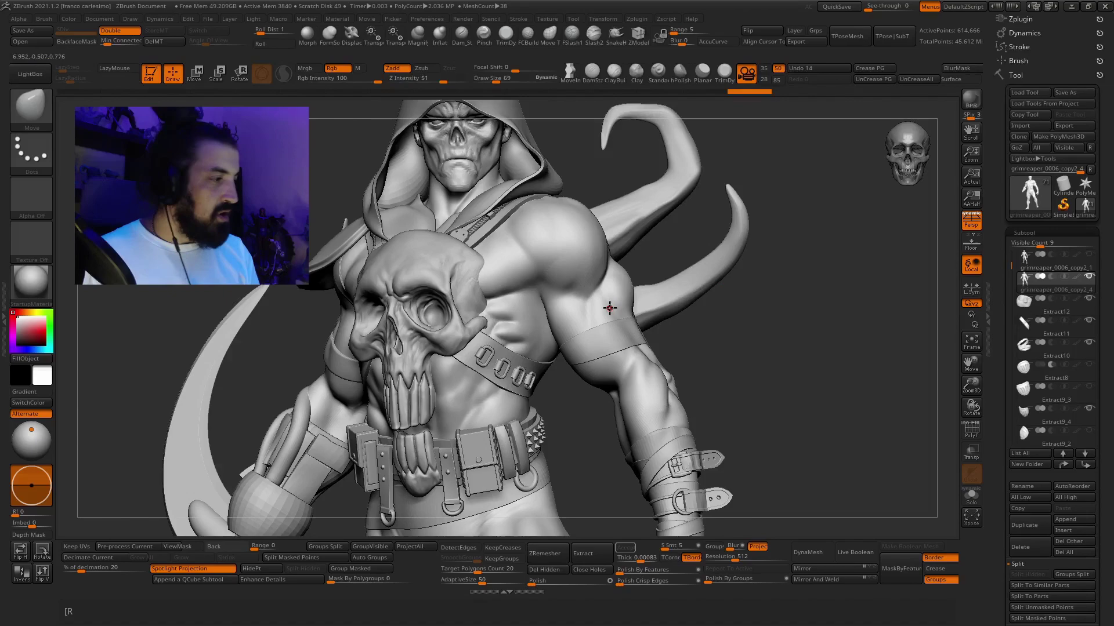
mouse_move(611, 305)
right_mouse_down("alt")
mouse_move(629, 356)
mouse_move(626, 425)
mouse_move(619, 376)
right_mouse_up("alt")
mouse_move(808, 403)
left_mouse_down("alt")
mouse_move(809, 350)
mouse_move(816, 385)
mouse_move(804, 403)
left_mouse_up("alt")
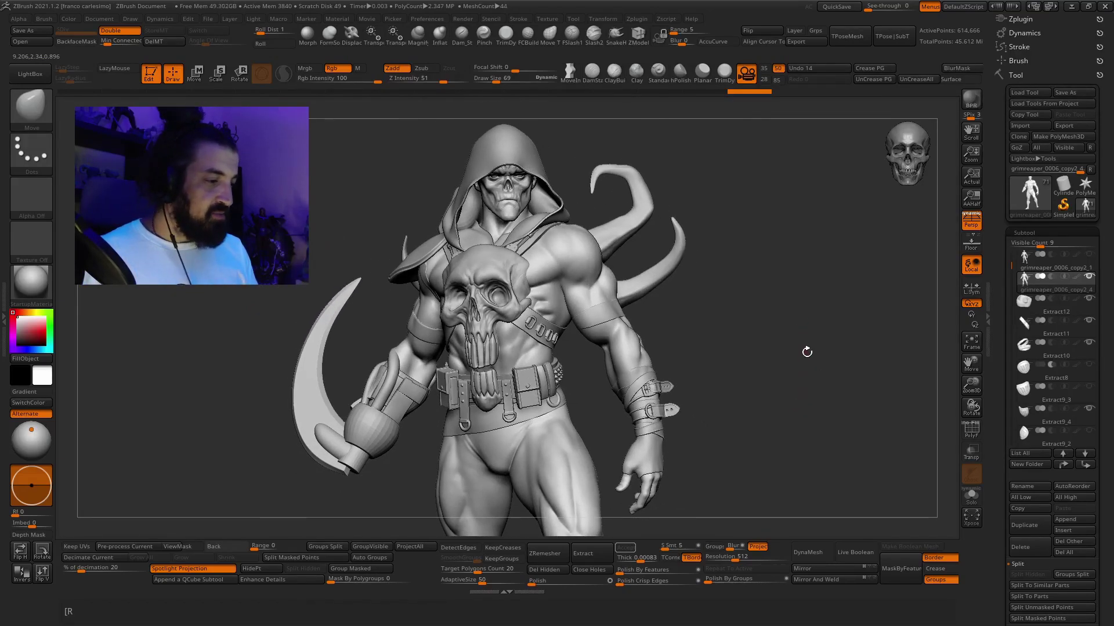
left_click_drag(800, 363, 753, 315, "alt")
left_click_drag(582, 366, 582, 394)
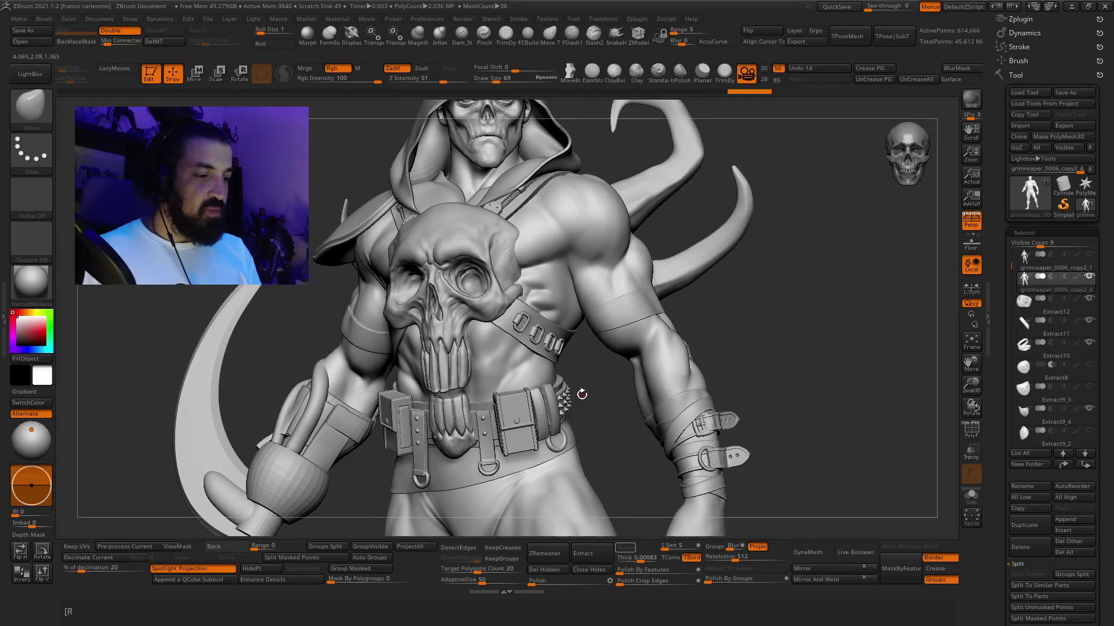
left_click_drag(721, 289, 701, 355, "alt")
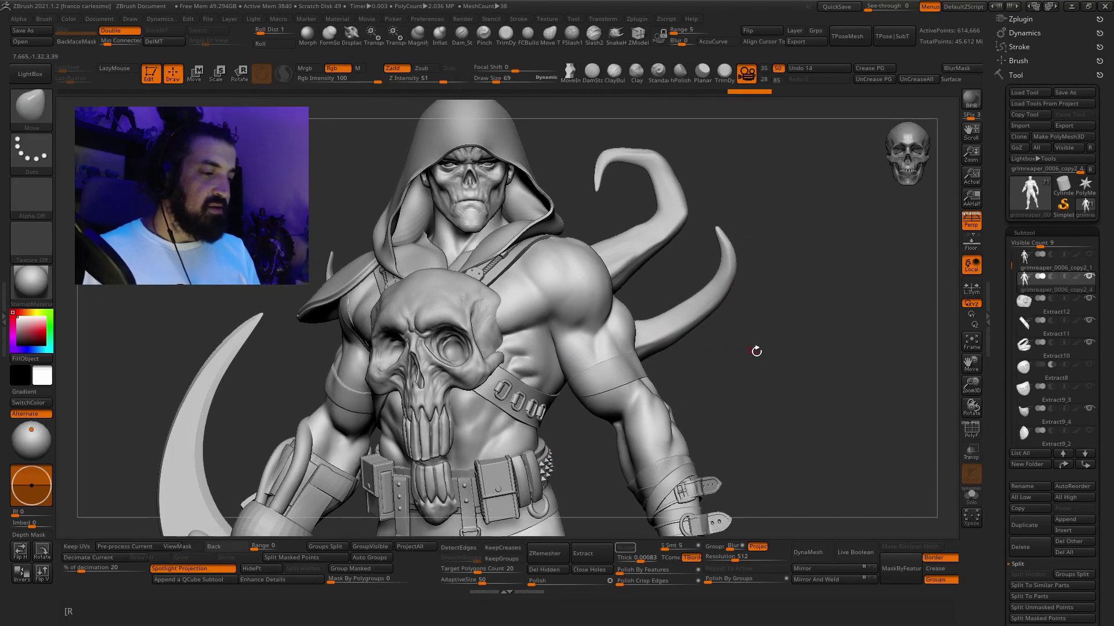
left_click_drag(748, 395, 671, 304)
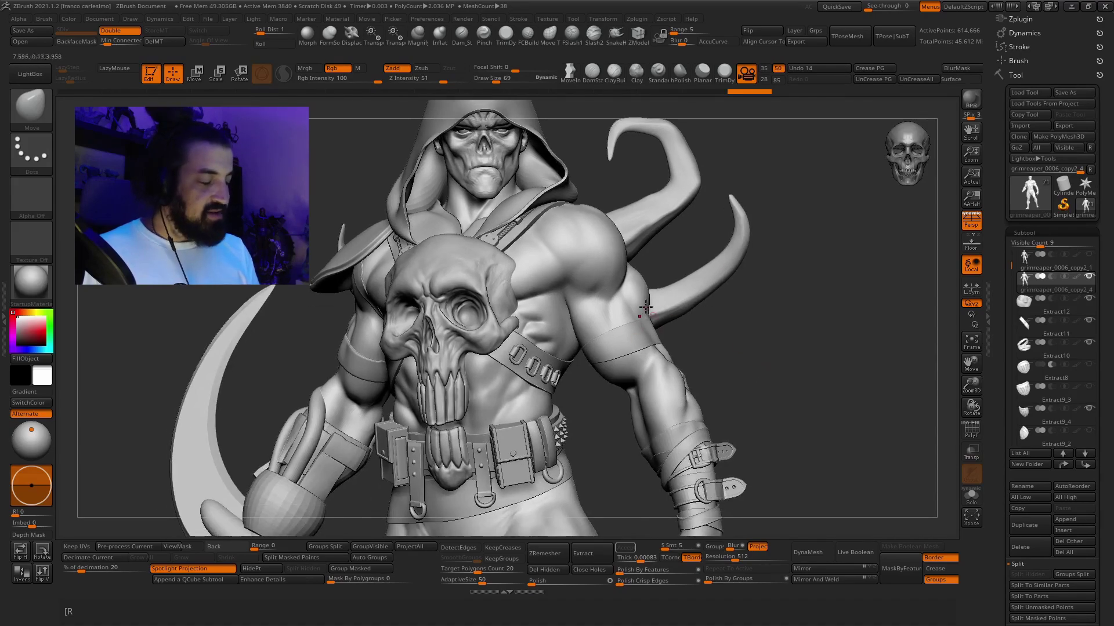
right_click_drag(625, 336, 624, 353, "ctrl")
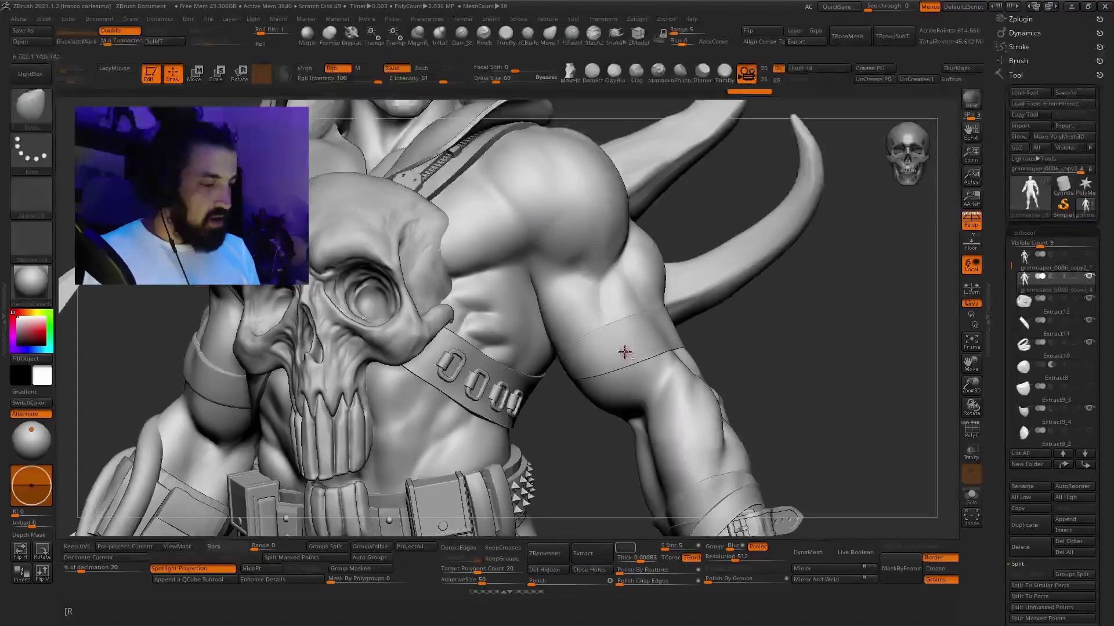
- Make the body the active subtool after checking the upper-arm strap, and isolate it with Solo
left_click(628, 349, "alt")
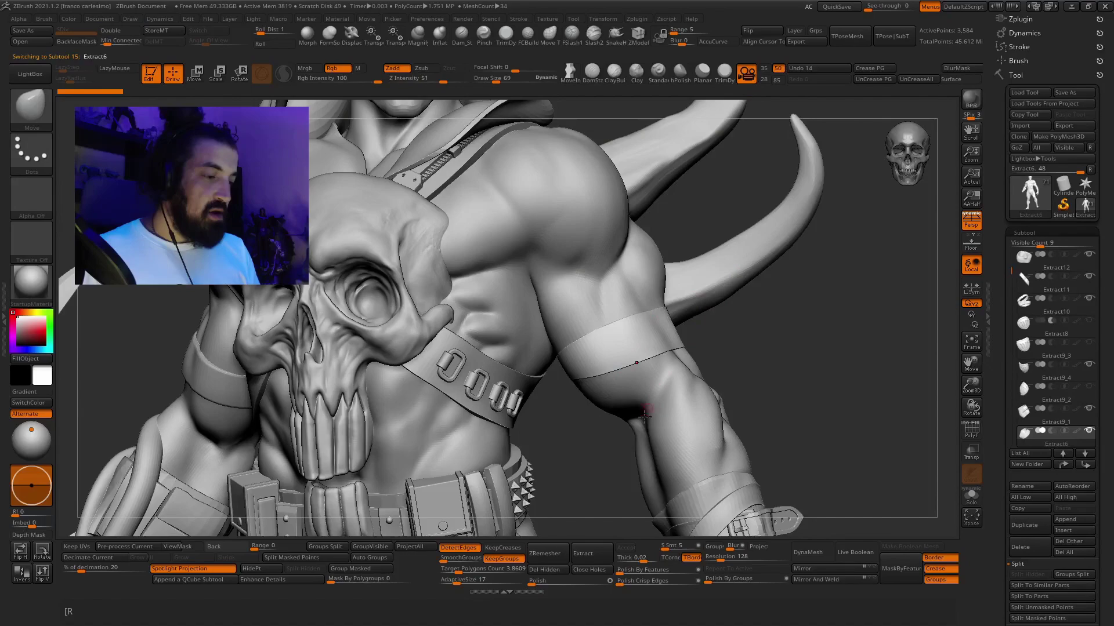
left_click_drag(781, 378, 645, 349)
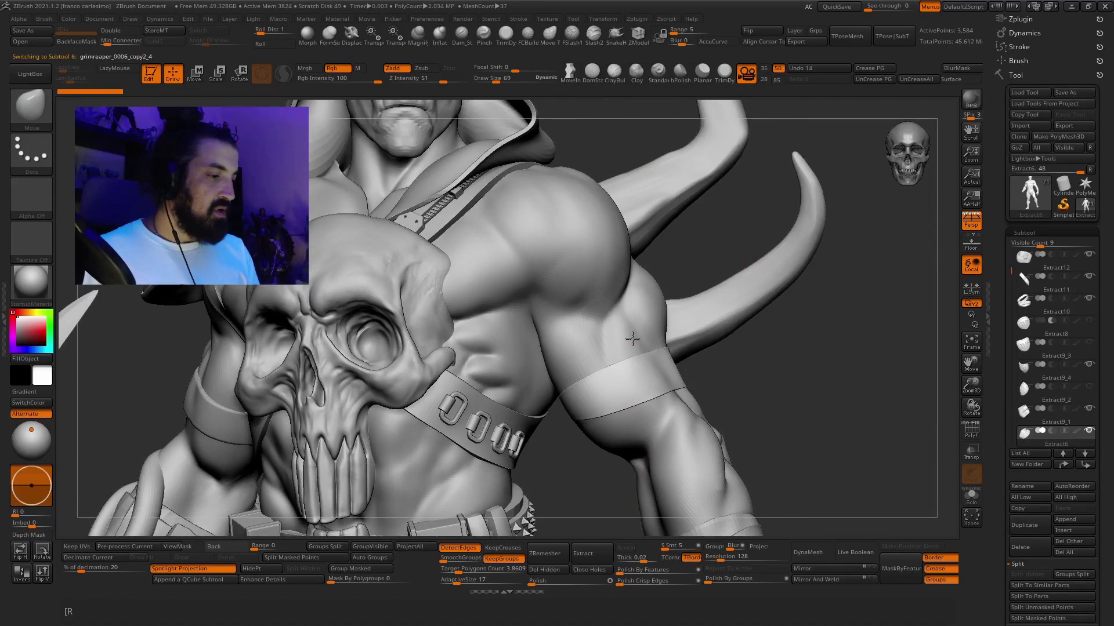
left_click(632, 339, "alt")
left_click_drag(803, 364, 805, 337, "alt")
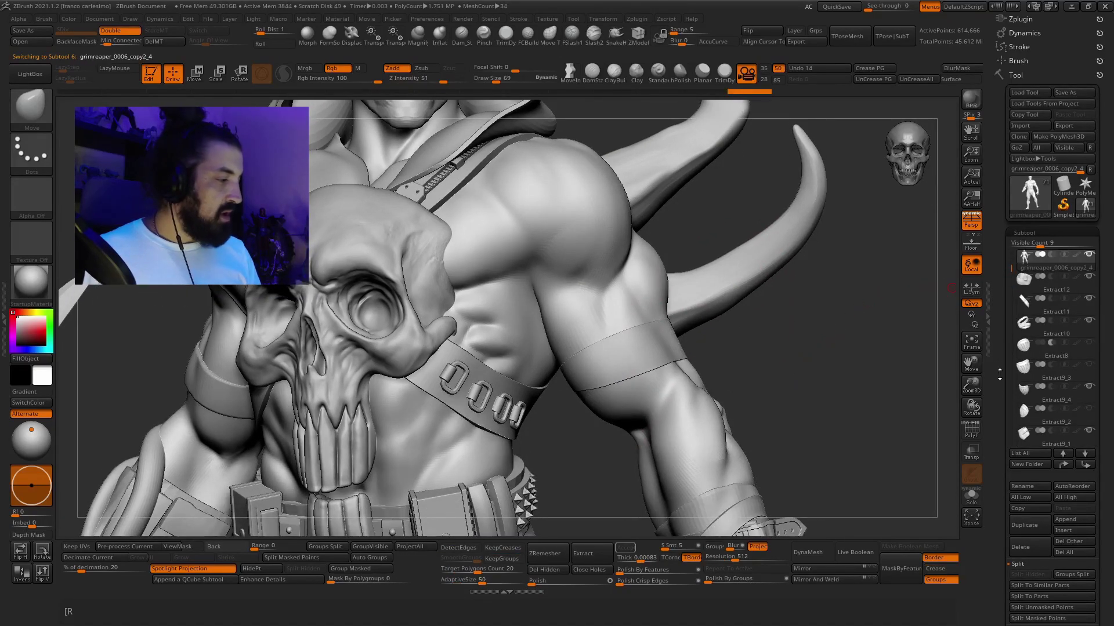
key("alt+s")
mouse_move(661, 296)
right_mouse_down("alt")
mouse_move(674, 274)
mouse_move(658, 291)
right_mouse_up("alt")
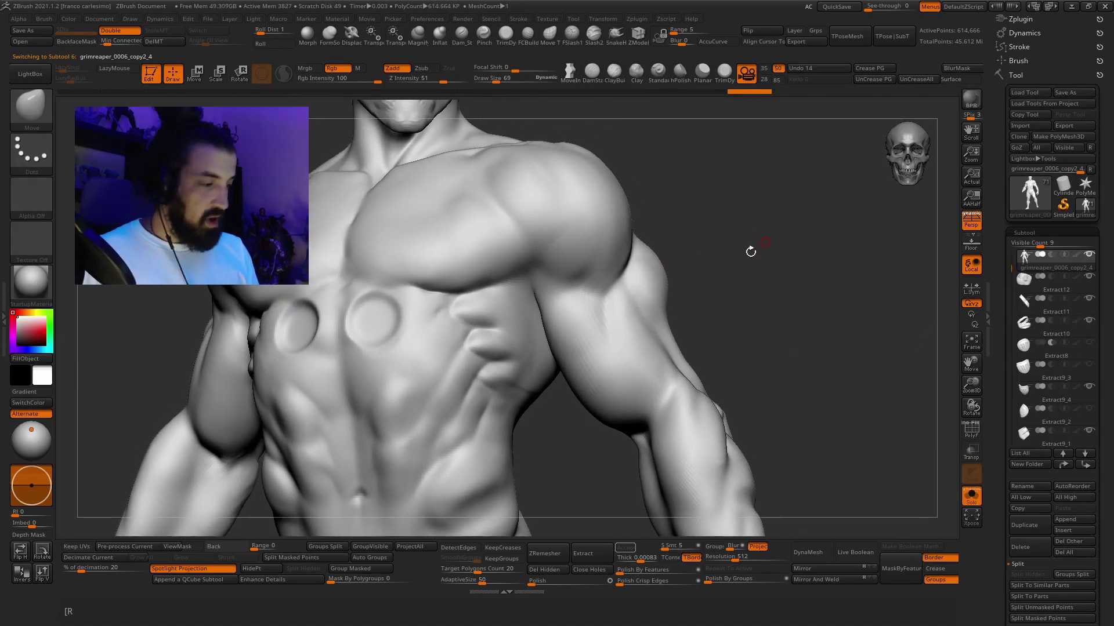
key("alt+shift+s")
left_click(975, 500)
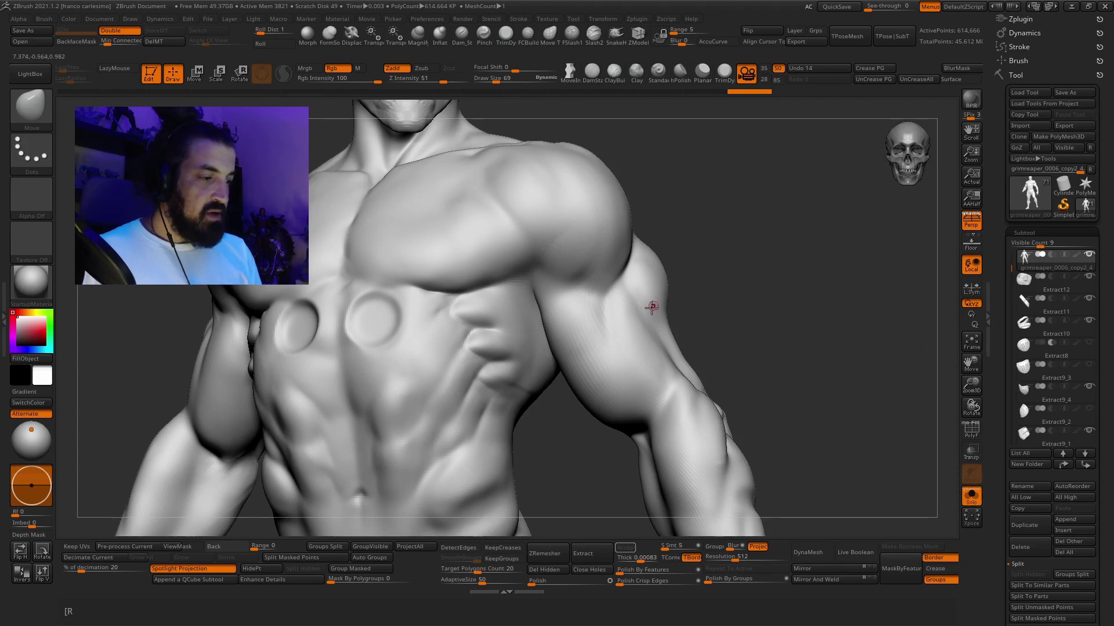
key("ctrl")
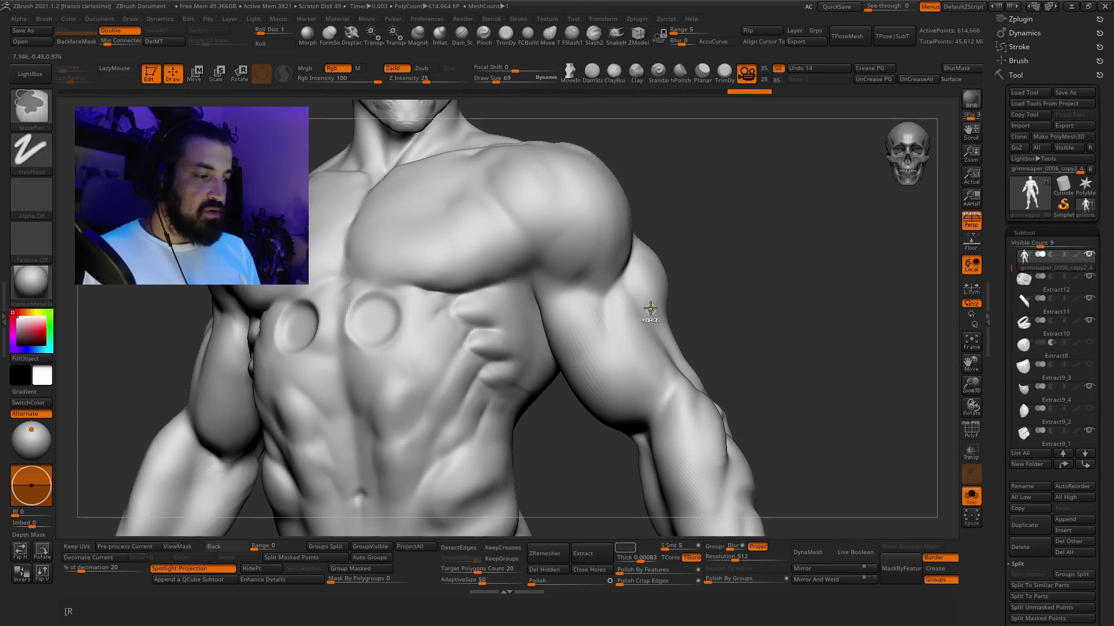
mouse_move(643, 304)
left_mouse_down("ctrl")
mouse_move(584, 372)
mouse_move(642, 325)
mouse_move(631, 339)
left_mouse_up("ctrl")
left_click_drag(690, 272, 698, 283, "ctrl")
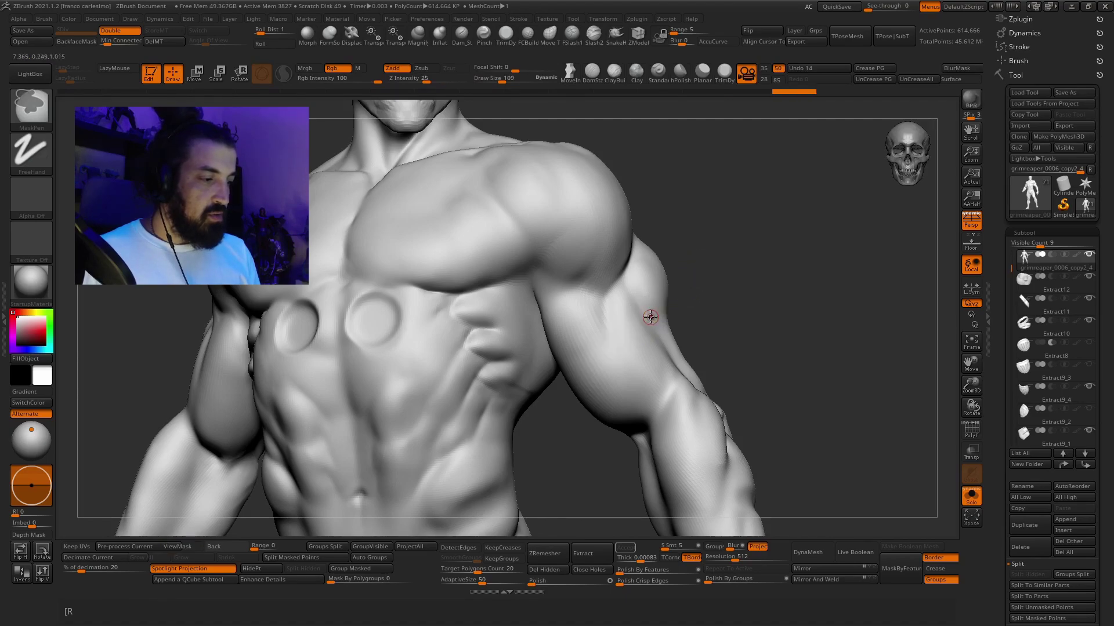
- Set the draw size to 151 and mask a diagonal band across the upper arm with the MaskLasso brush
key("space")
left_click_drag(652, 318, 659, 314)
key("ctrl")
left_click(33, 106, "ctrl")
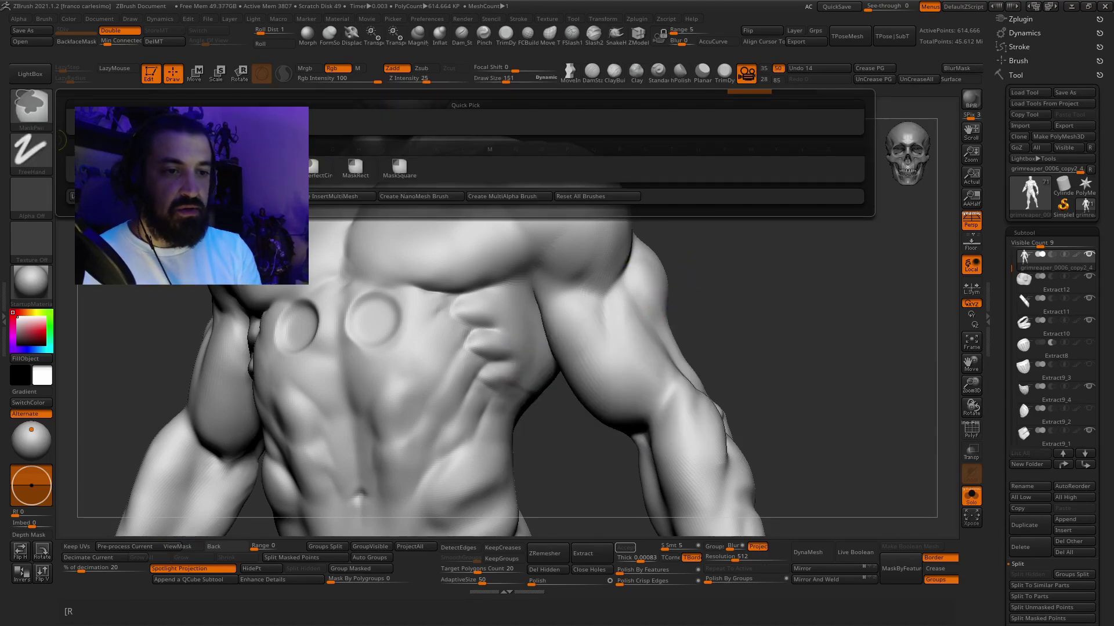
left_click(223, 168, "ctrl")
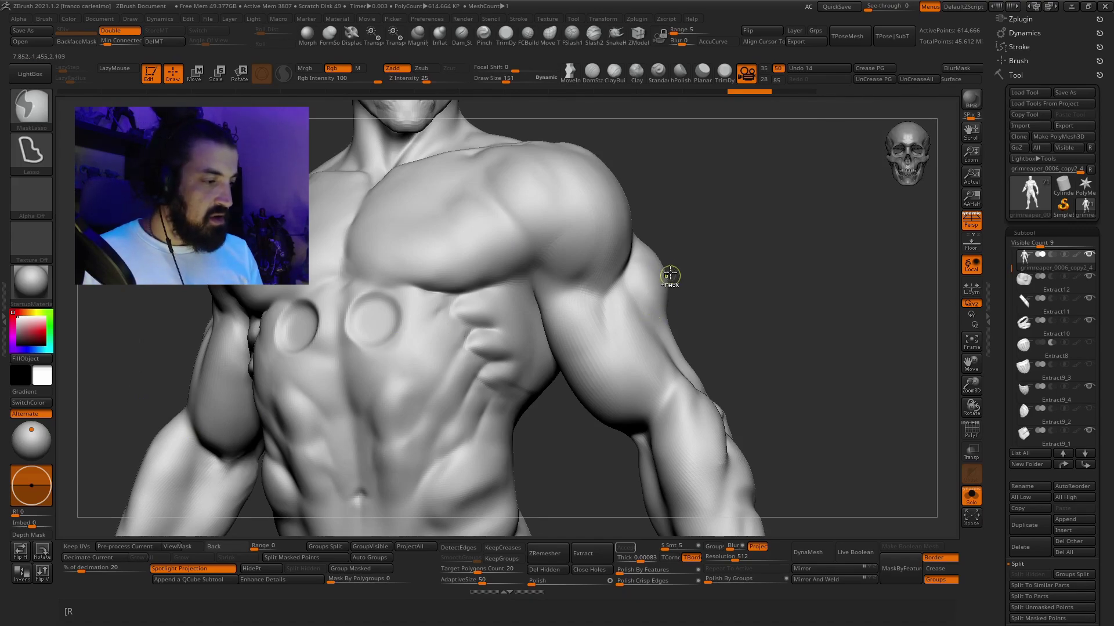
mouse_move(622, 306)
left_mouse_down("ctrl")
mouse_move(564, 372)
mouse_move(565, 399)
mouse_move(706, 274)
mouse_move(629, 323)
mouse_move(655, 371)
mouse_move(741, 356)
mouse_move(771, 317)
left_mouse_up("ctrl")
- Extract the masked diagonal band on the upper arm into a new subtool and accept the extraction
left_click_drag(1001, 313, 1003, 174)
scroll(1002, 311, "up", 1)
left_click(1038, 304)
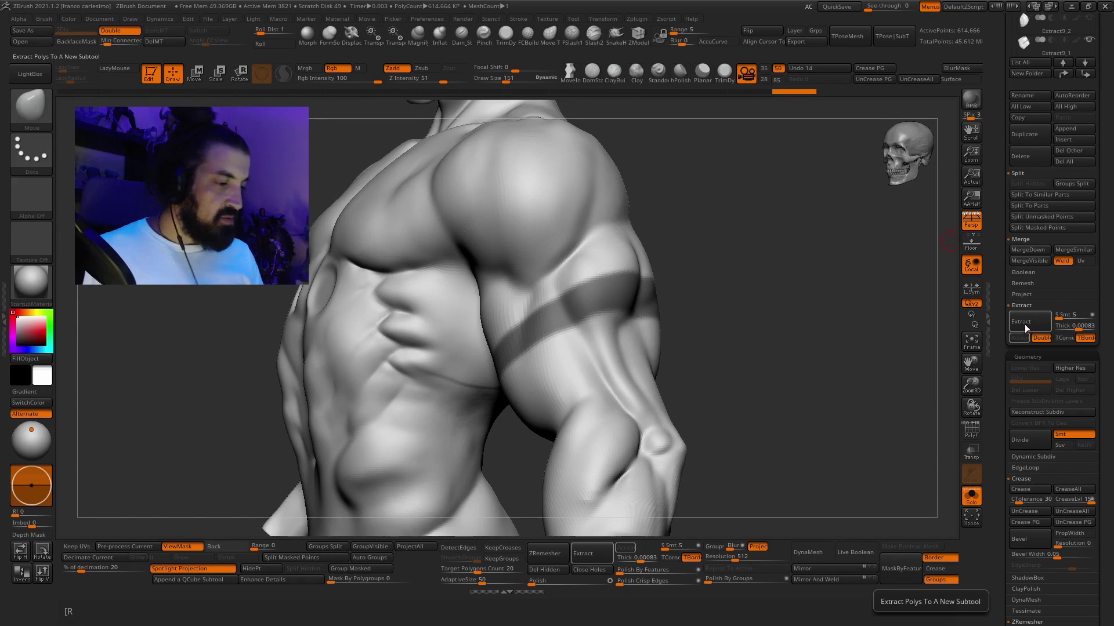
left_click(1025, 324)
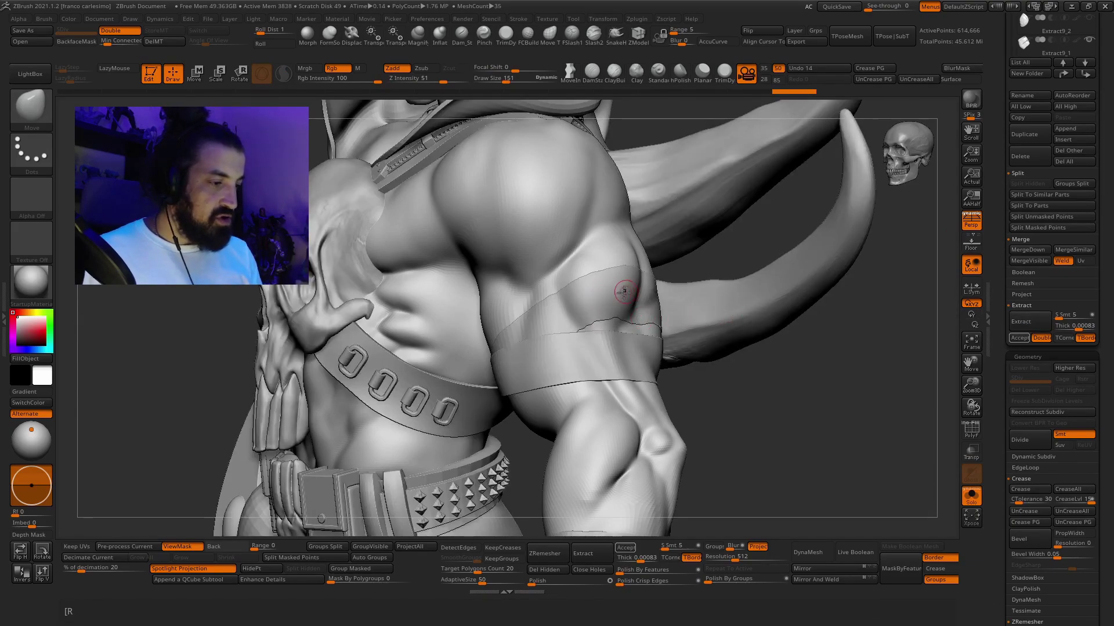
mouse_move(735, 412)
left_mouse_down()
mouse_move(766, 402)
mouse_move(768, 368)
mouse_move(820, 316)
left_mouse_up()
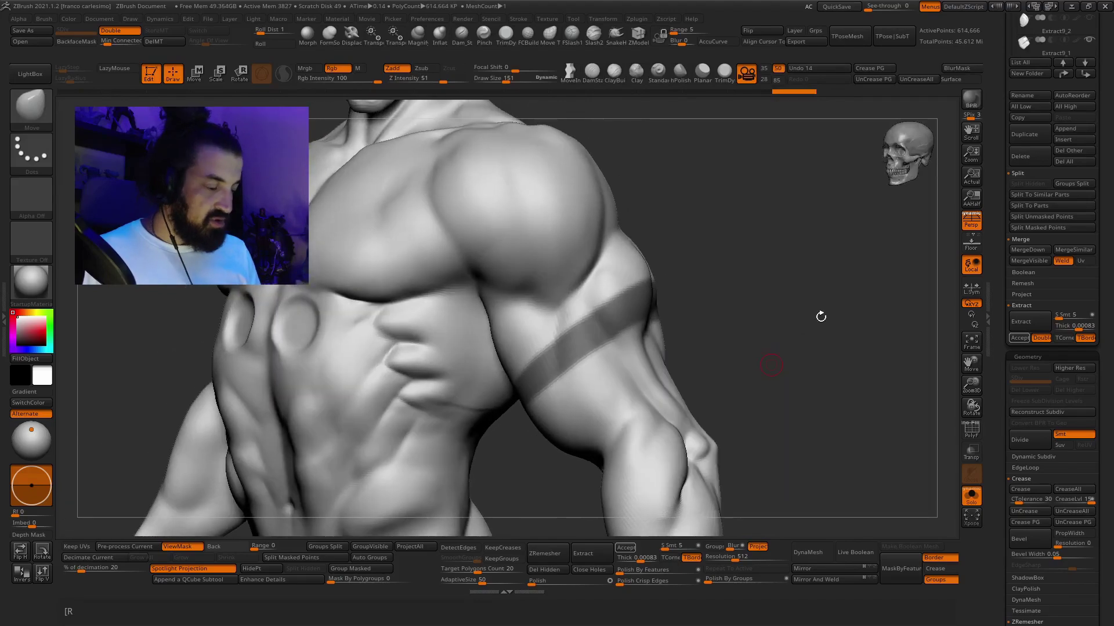
left_click(1027, 322)
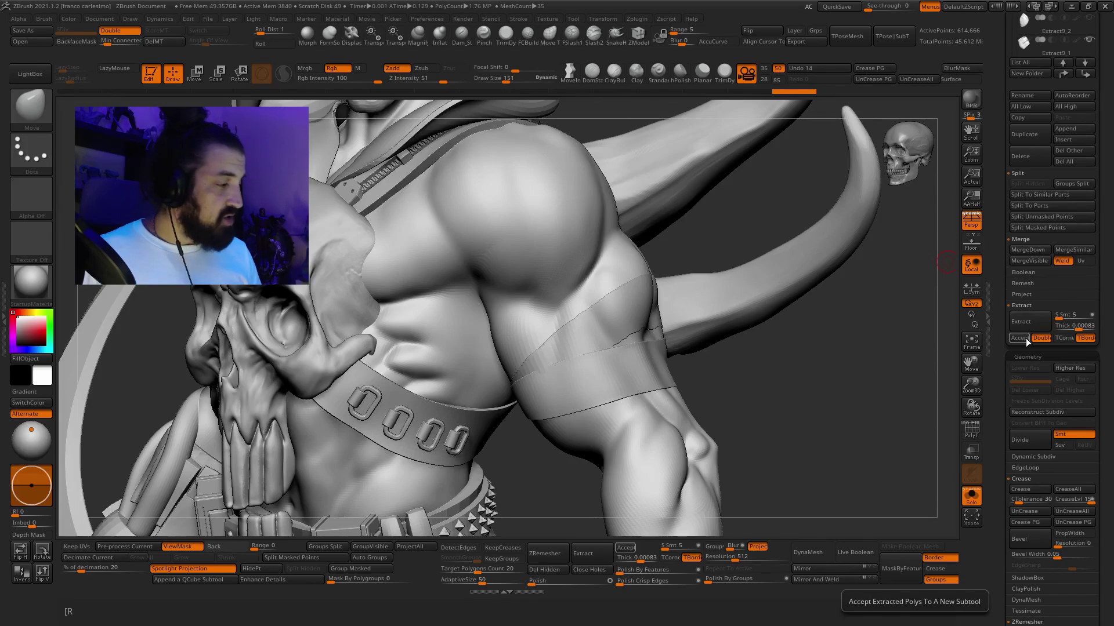
left_click(1019, 339)
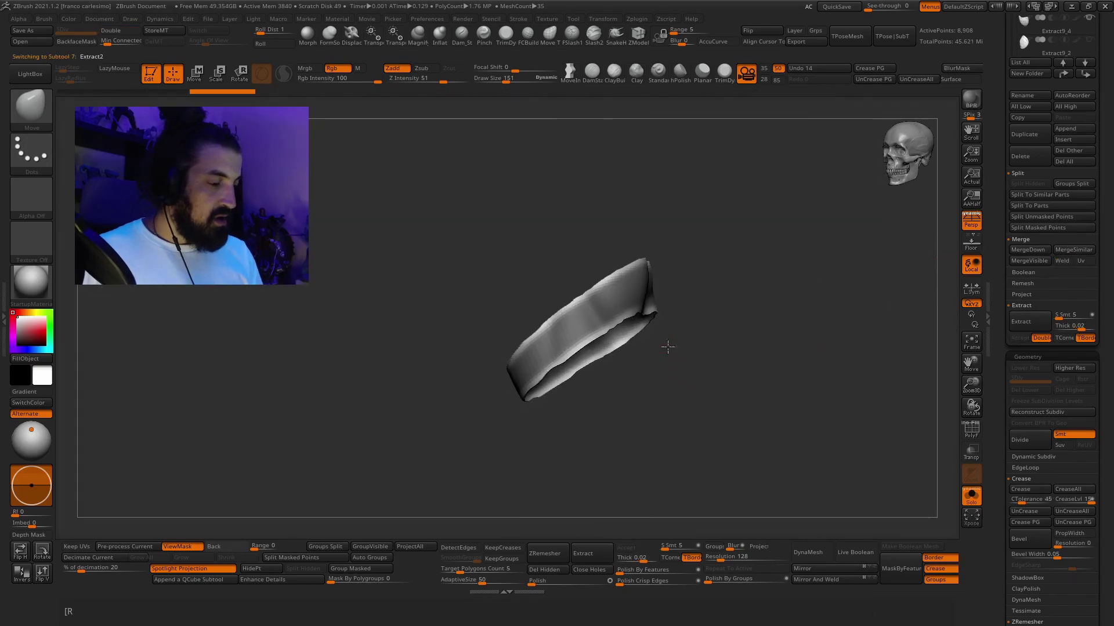
- Check the extracted band's mesh with PolyFrame and clear its mask
left_click_drag(679, 355, 780, 243)
left_click_drag(711, 325, 732, 376)
key("shift+f")
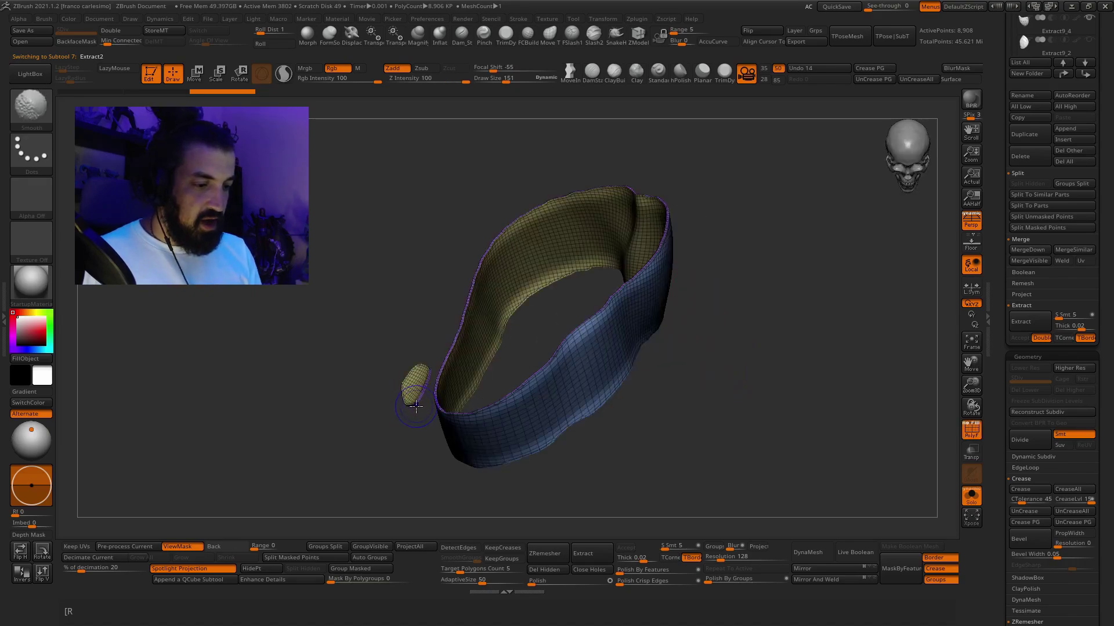
key("shift+f")
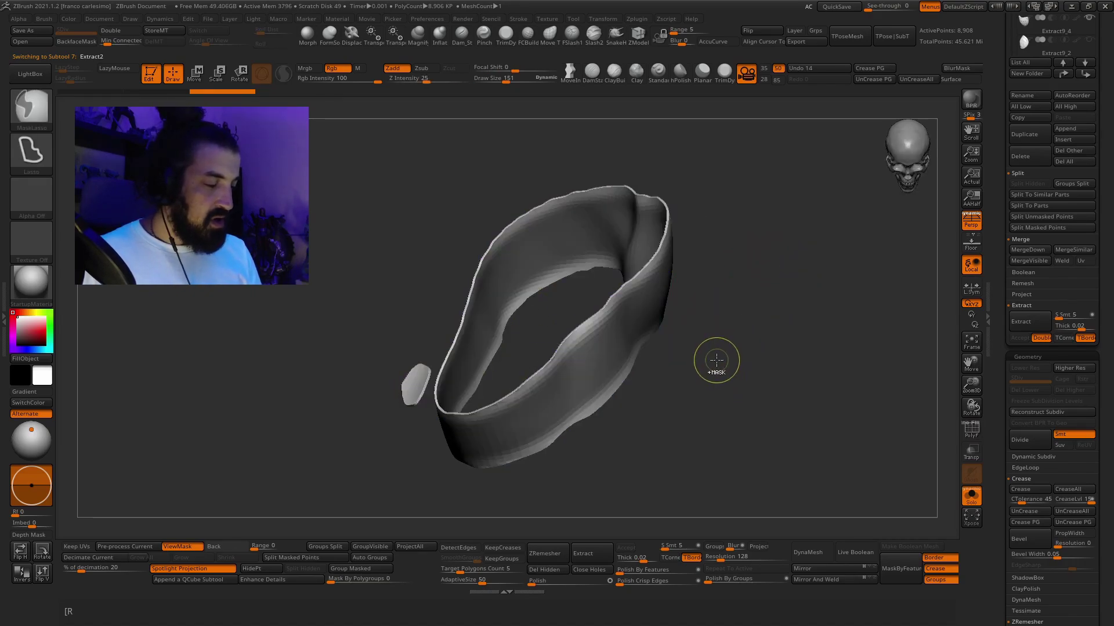
mouse_move(725, 369)
left_mouse_down("ctrl")
mouse_move(771, 404)
mouse_move(801, 350)
left_mouse_up("ctrl")
- Hide the small stray fragment beside the extracted band using the SelectLasso brush
mouse_move(593, 385)
right_mouse_down("alt")
mouse_move(656, 360)
mouse_move(661, 400)
right_mouse_up("alt")
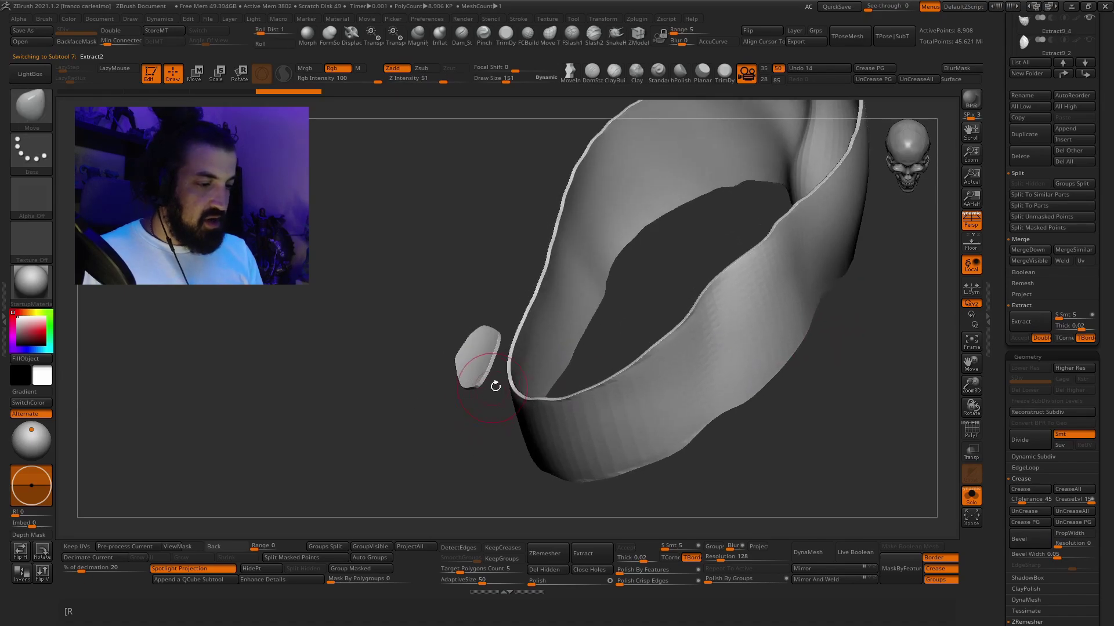
left_click(32, 108, "ctrl+shift")
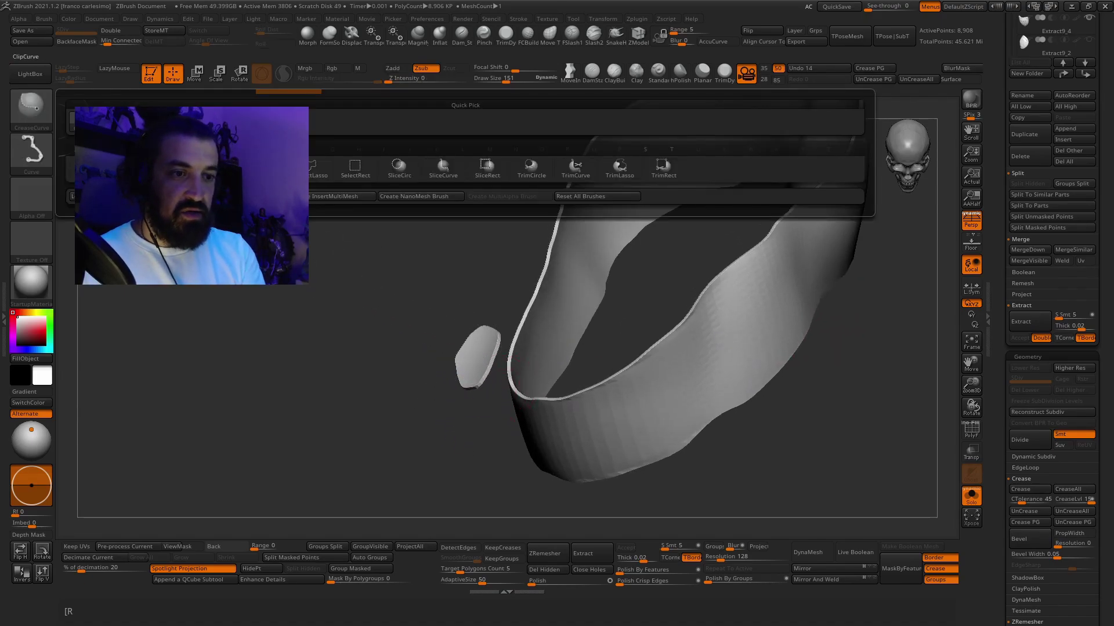
key("s")
key("l")
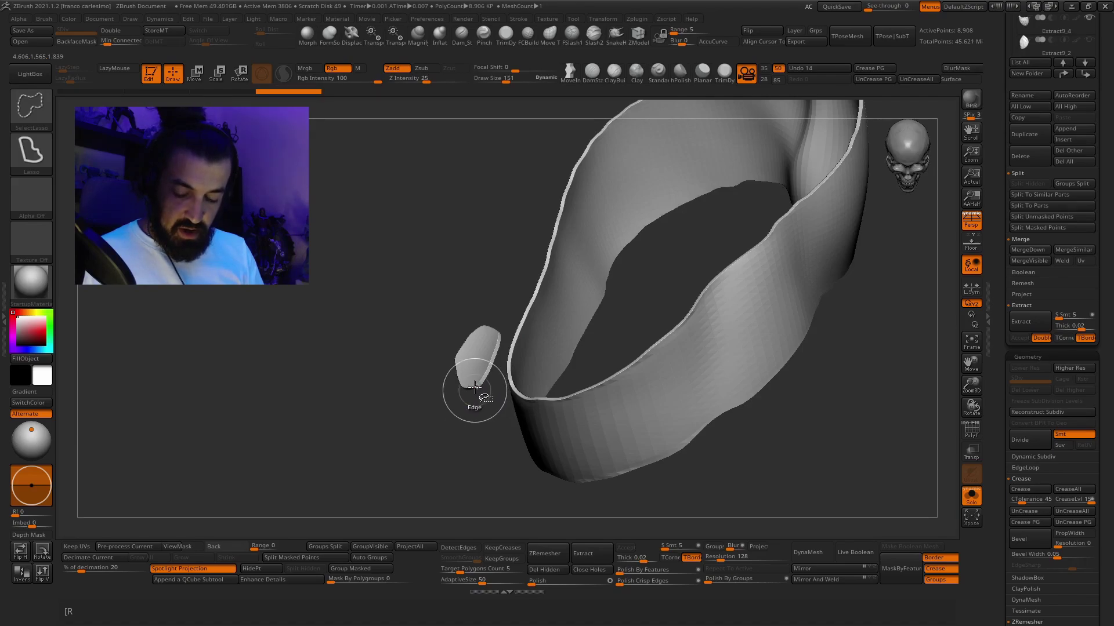
mouse_move(474, 428)
left_mouse_down()
mouse_move(507, 331)
mouse_move(502, 309)
mouse_move(476, 303)
mouse_move(442, 323)
mouse_move(425, 375)
mouse_move(433, 415)
left_mouse_up()
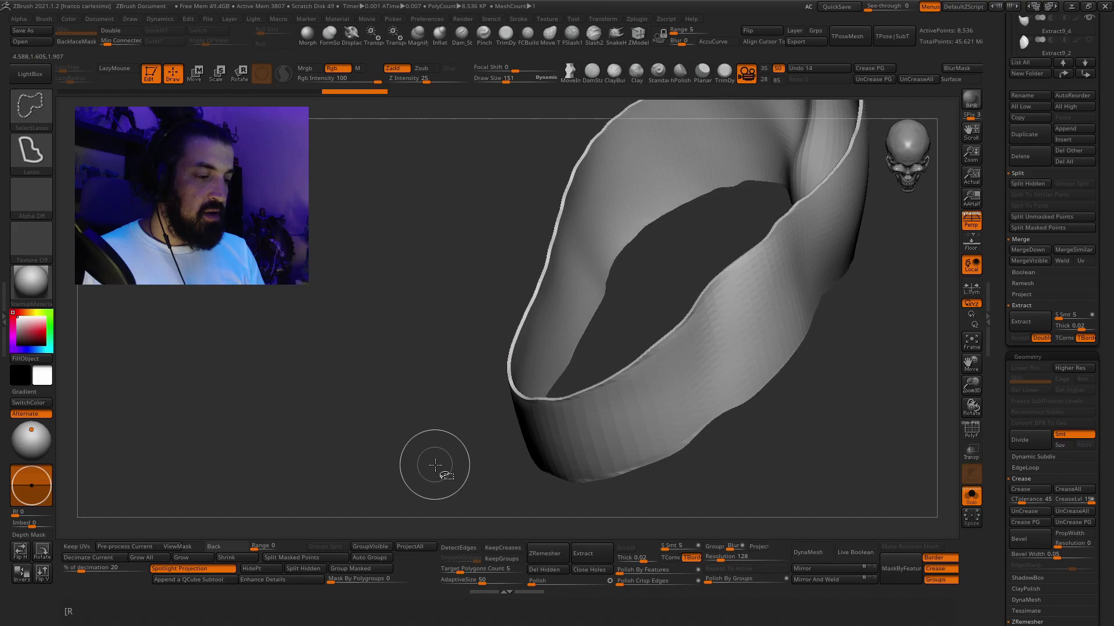
- Delete the hidden stray fragment from the band's geometry with Del Hidden under Modify Topology
left_click_drag(839, 419, 825, 378, "alt")
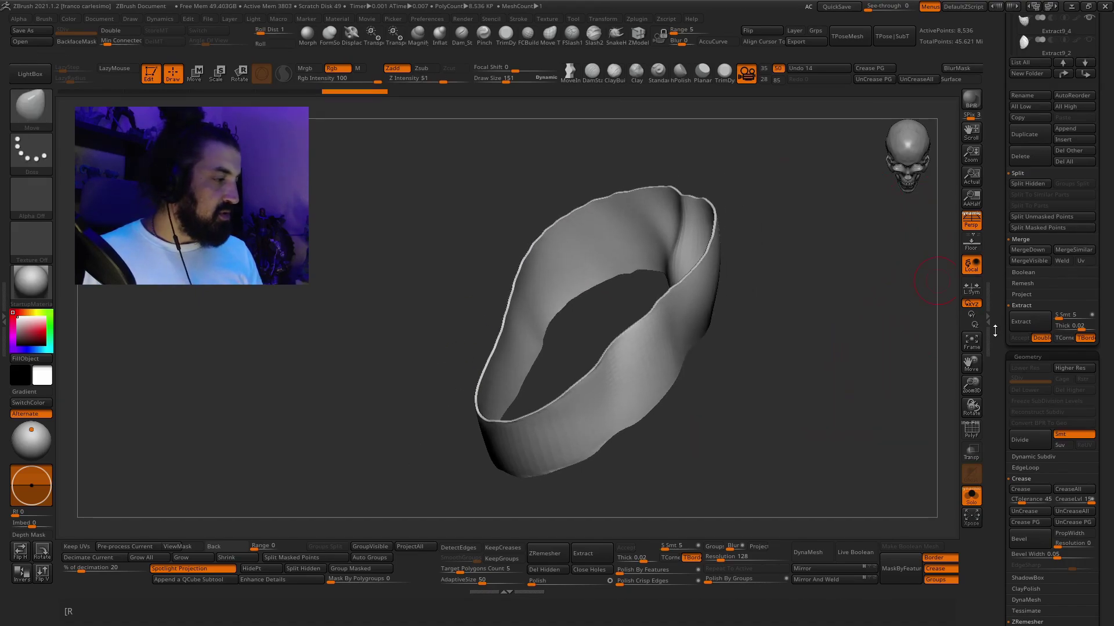
left_click_drag(996, 377, 995, 408)
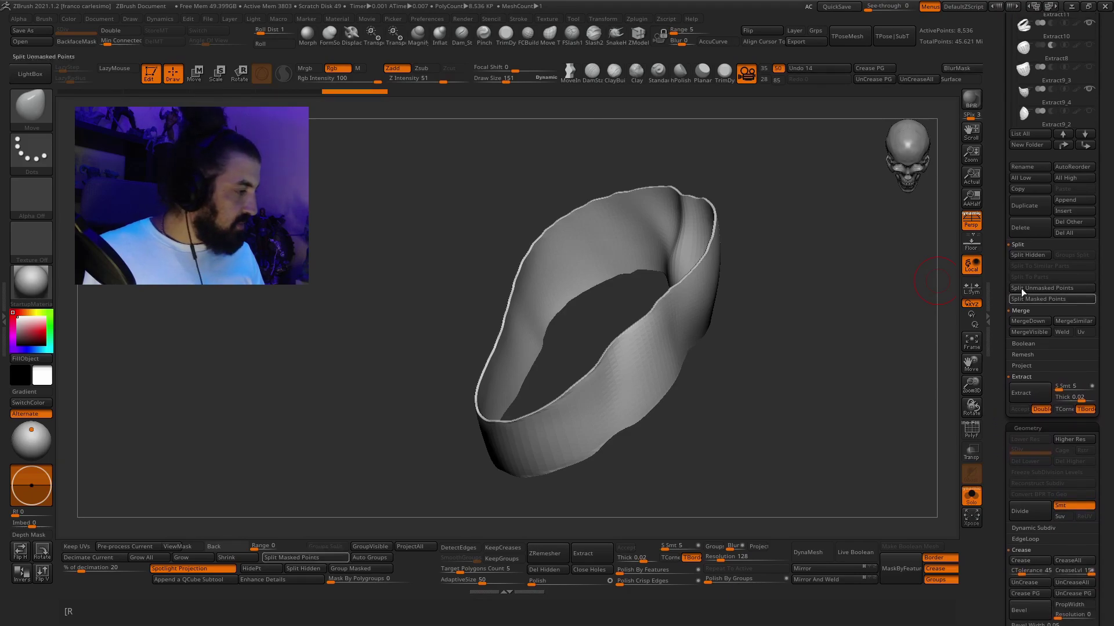
left_click_drag(1001, 357, 1006, 402)
left_click_drag(1001, 326, 1008, 36)
left_click(1024, 192)
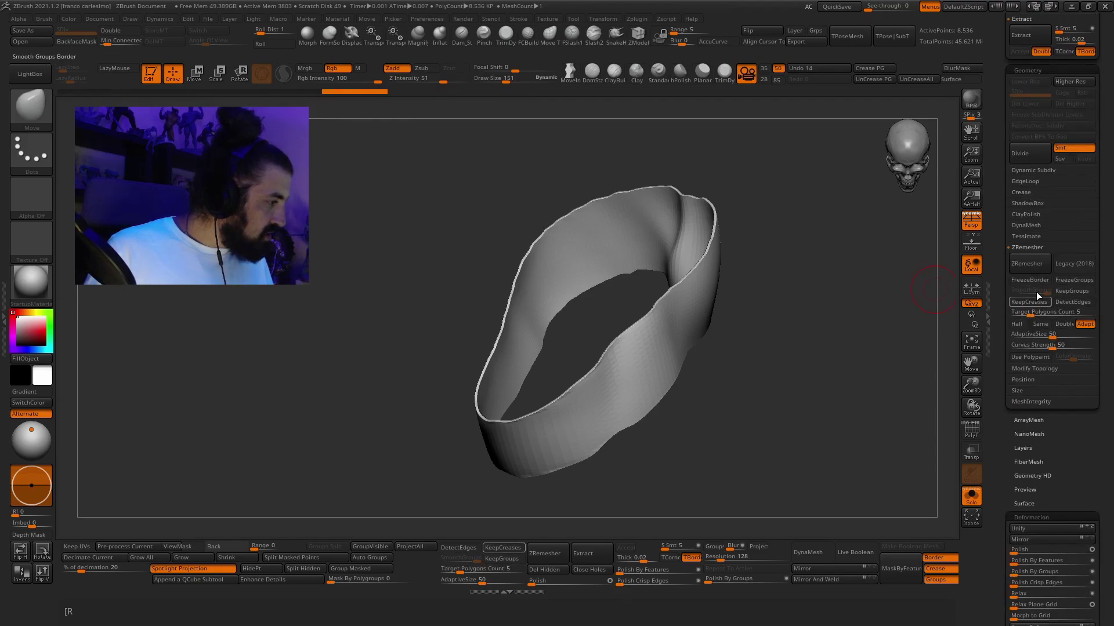
left_click(1025, 248)
left_click(1032, 258)
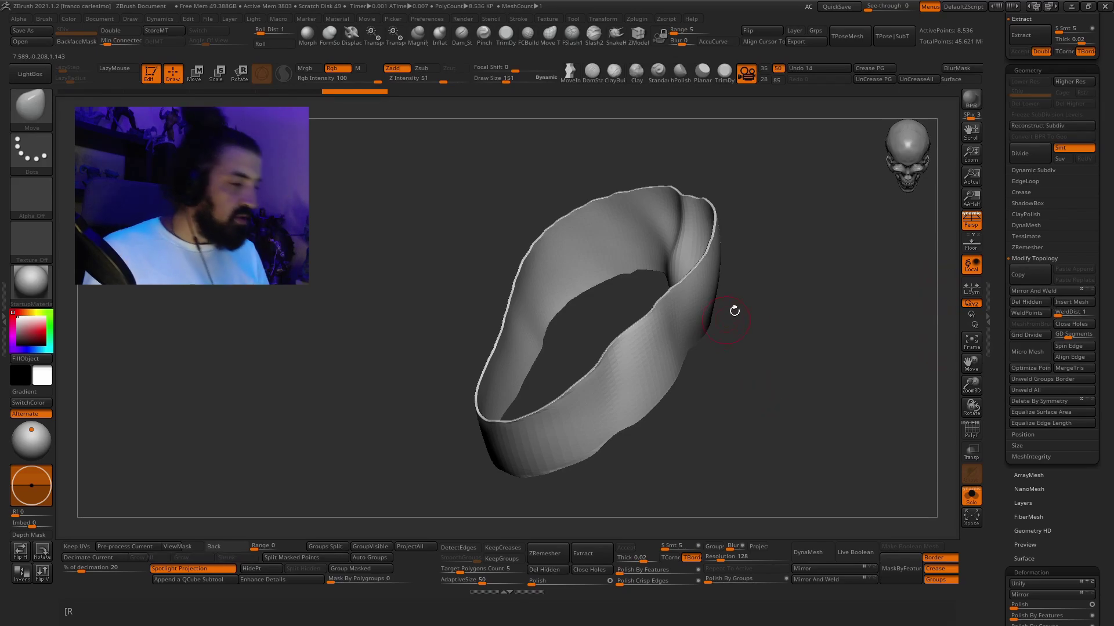
- Activate the Move gizmo centred on the extracted band and turn off Solo to view it with the whole figure
right_click_drag(733, 310, 709, 312, "alt")
key("w")
right_click_drag(624, 366, 624, 350, "ctrl")
left_click(624, 350, "alt")
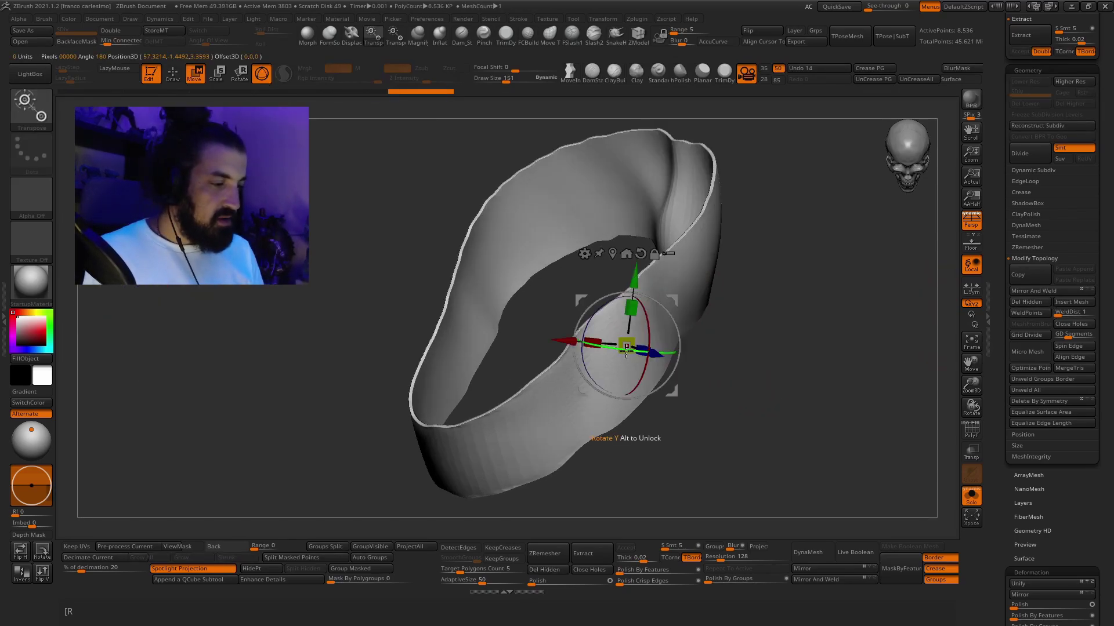
key("shift+f")
key("shift+f")
key("alt+s")
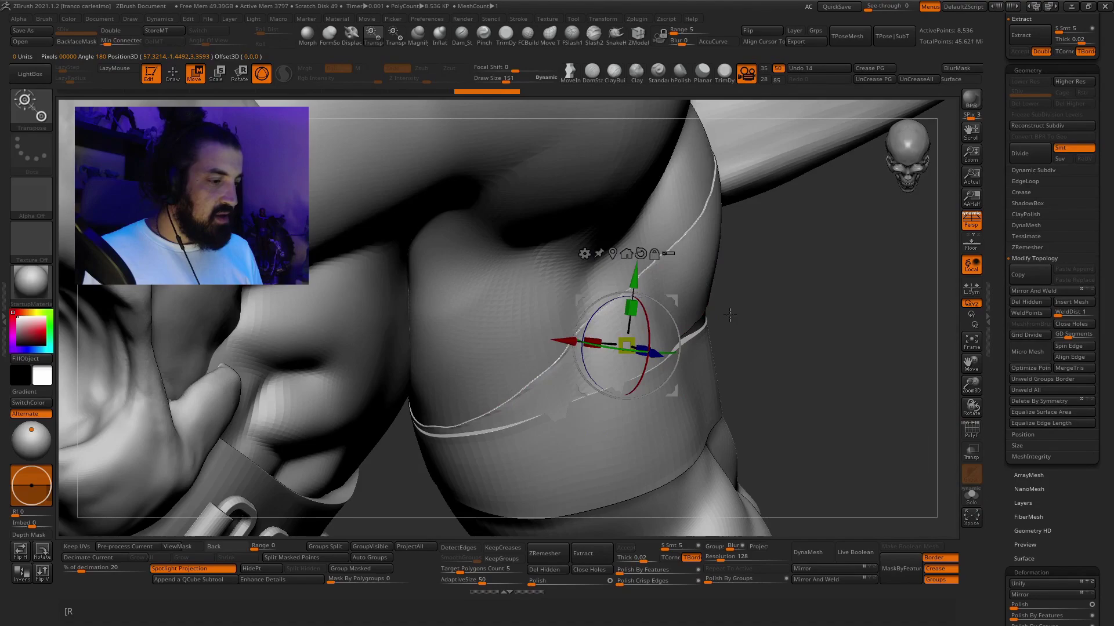
left_click_drag(723, 320, 748, 284)
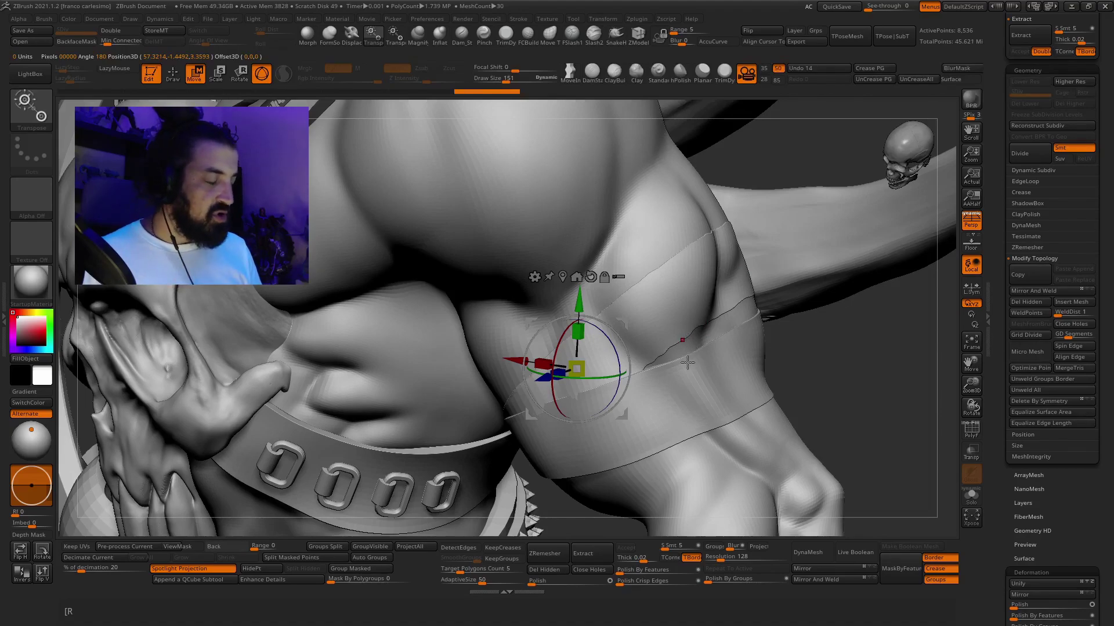
right_click_drag(688, 362, 650, 345)
right_click_drag(662, 385, 680, 351, "alt")
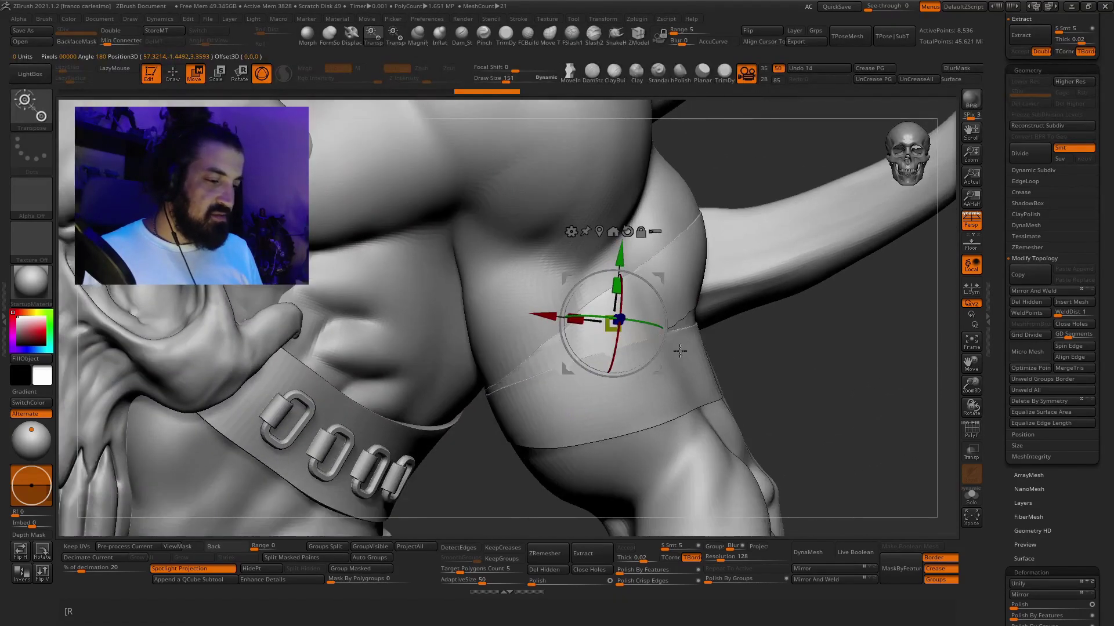
- Isolate the extracted band in Solo with PolyFrame on and inspect its wall thickness and rim from several angles
left_click_drag(680, 351, 644, 408)
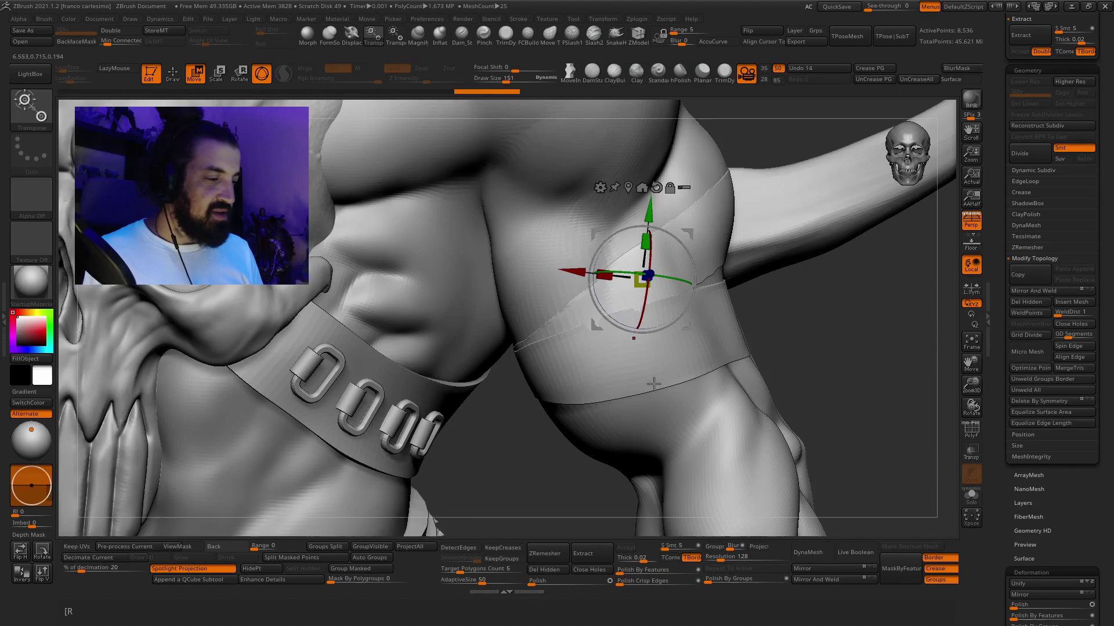
right_click_drag(670, 352, 688, 313, "alt")
key("alt+s")
key("shift+f")
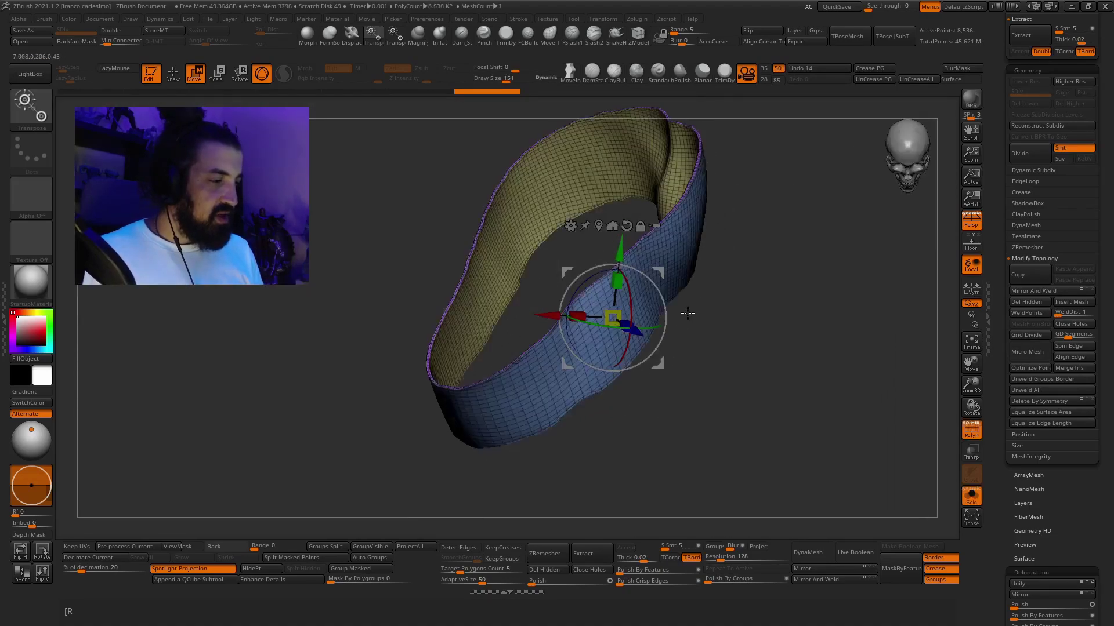
key("q")
left_click_drag(687, 314, 715, 297)
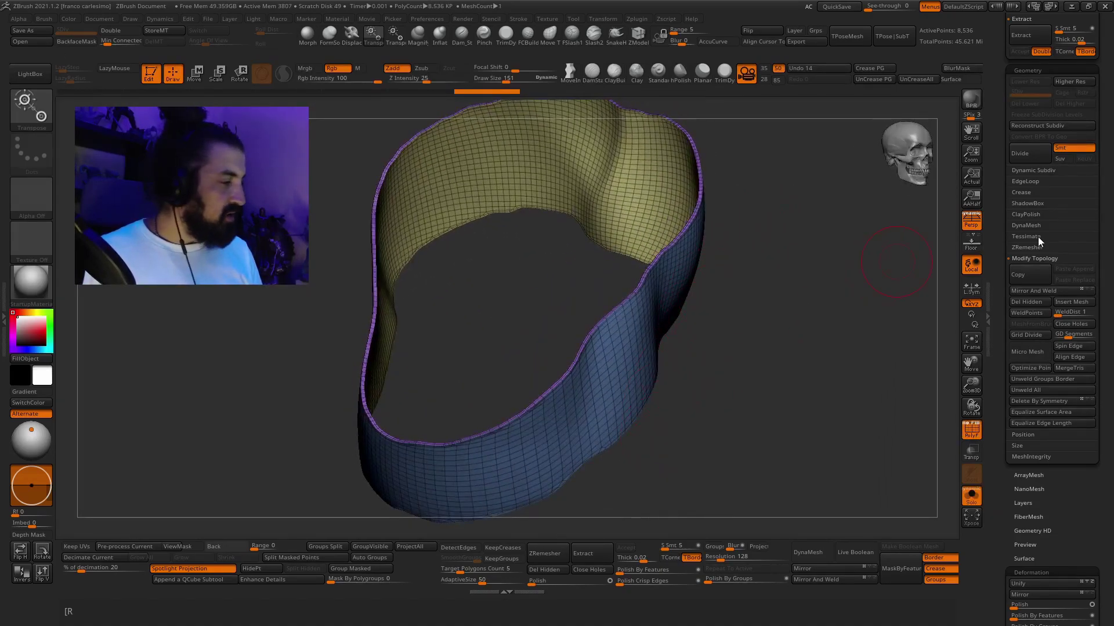
left_click_drag(998, 370, 998, 417)
left_click_drag(1000, 311, 1000, 372)
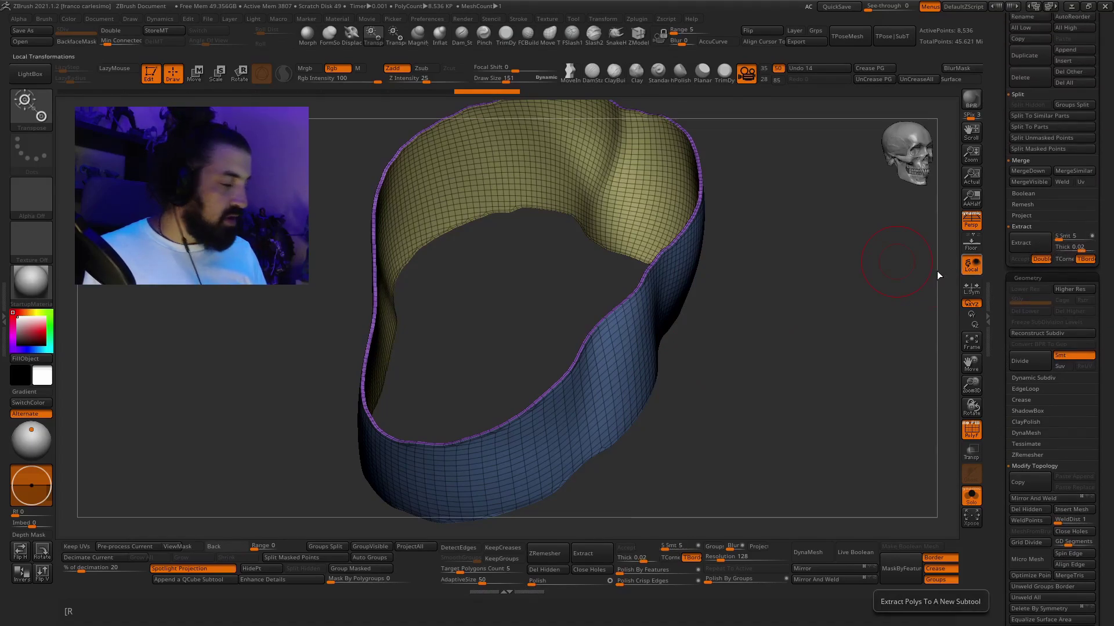
- Thicken the extracted band with the Move gizmo and bring back the rest of the figure to compare the fit
key("w")
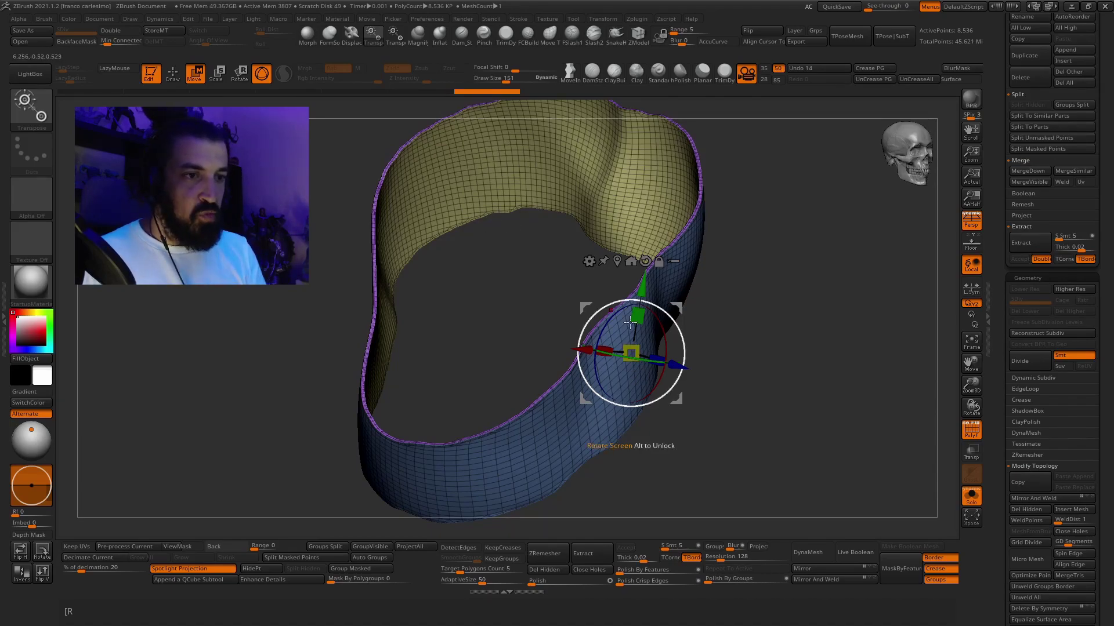
left_click_drag(631, 364, 631, 438, "ctrl")
left_click_drag(741, 334, 727, 329, "alt")
key("shift+f")
key("alt+s")
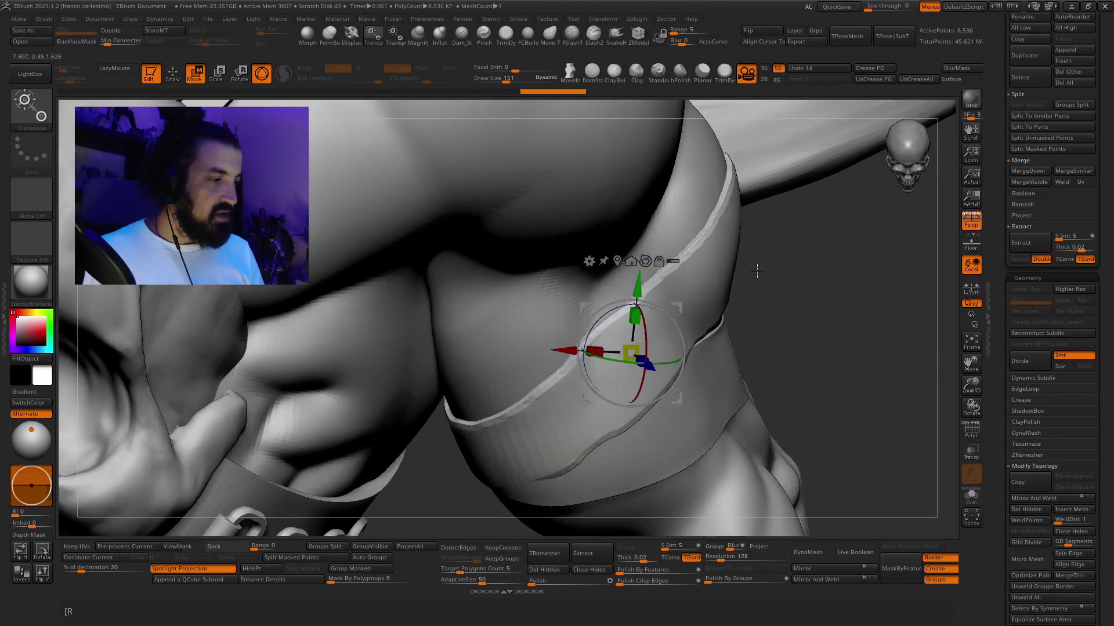
left_click_drag(752, 378, 734, 285, "alt")
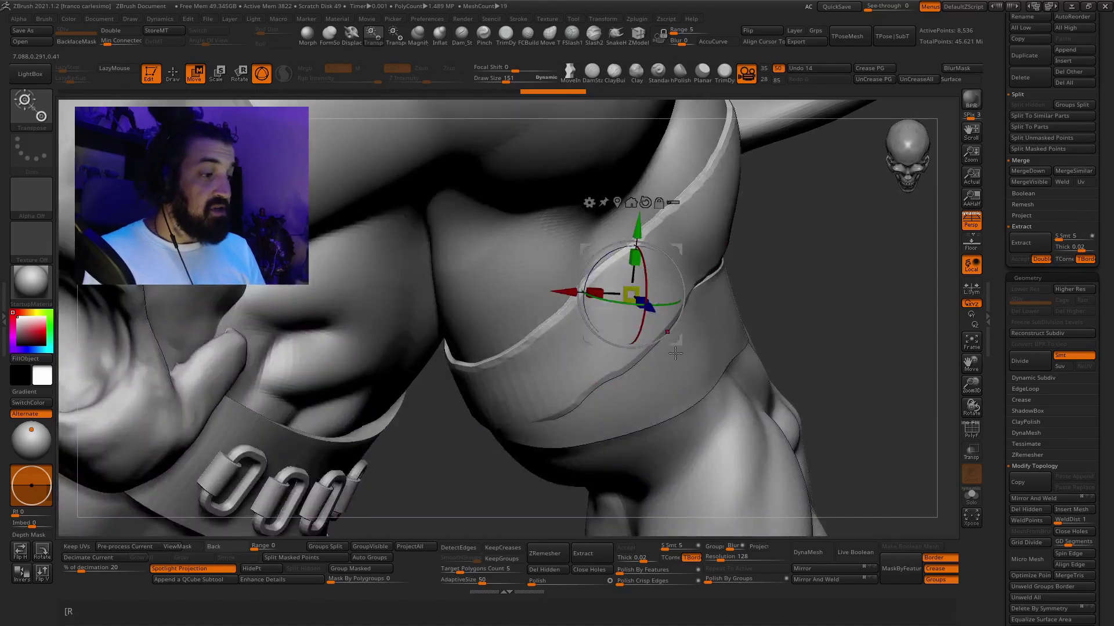
- Isolate the thickened band with PolyFrame on and examine its uneven borders and polygroups all around
key("alt+s")
key("shift+f")
key("q")
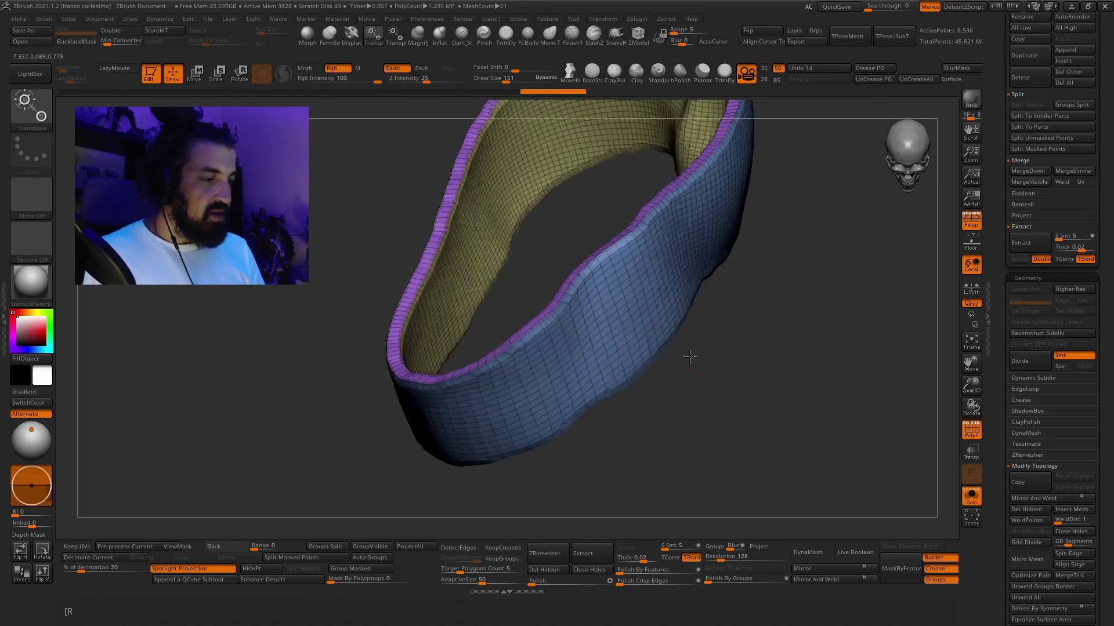
left_click_drag(689, 356, 693, 169)
left_click_drag(645, 283, 794, 175)
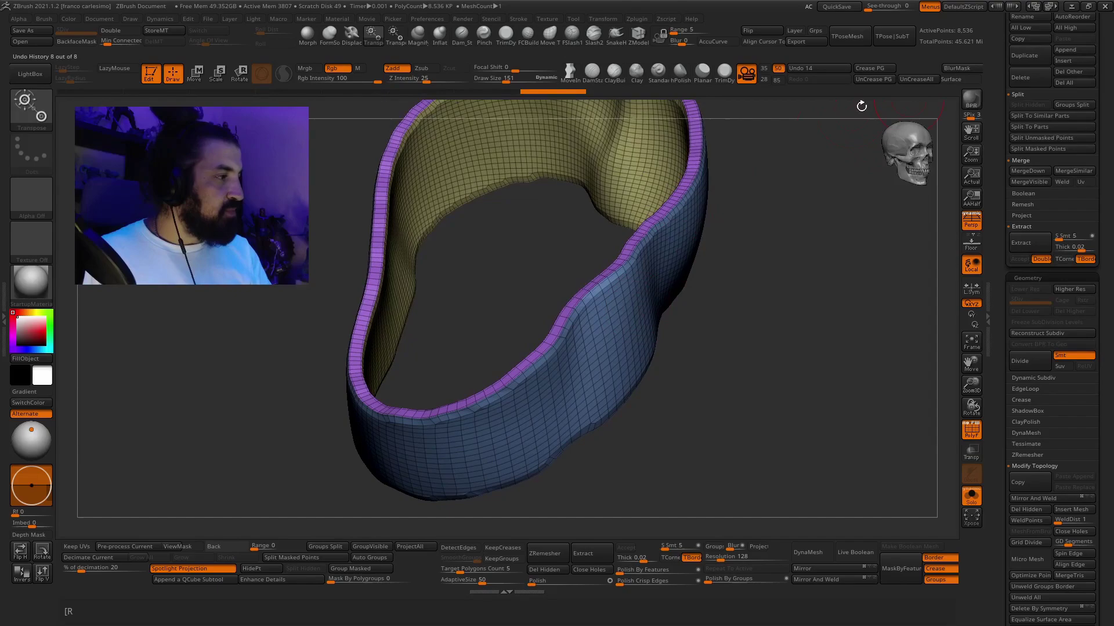
left_click_drag(861, 106, 685, 285)
right_click_drag(661, 267, 654, 333, "ctrl")
mouse_move(624, 288)
right_mouse_down()
mouse_move(631, 317)
mouse_move(586, 299)
right_mouse_up()
right_click_drag(599, 361, 638, 286, "ctrl")
right_click_drag(633, 407, 630, 380, "alt")
- Smooth the band's uneven edges with the Polish By Features deformation and check the polished shape
left_click_drag(997, 394, 1007, 288)
scroll(1006, 289, "down", 10)
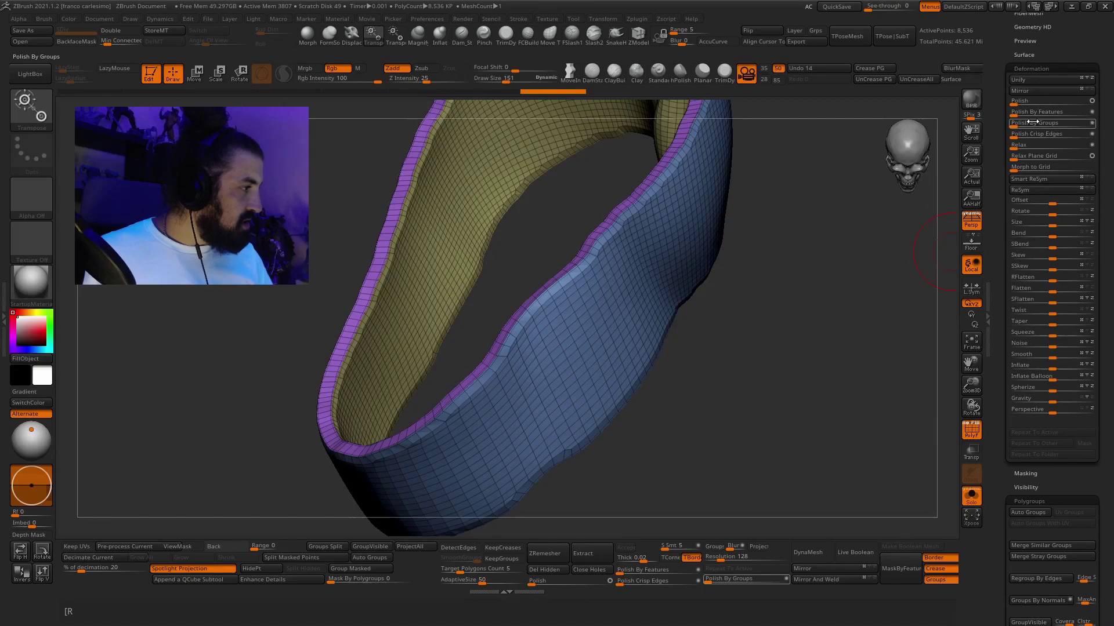
mouse_move(1054, 111)
left_mouse_down()
mouse_move(1039, 112)
mouse_move(1061, 111)
left_mouse_up()
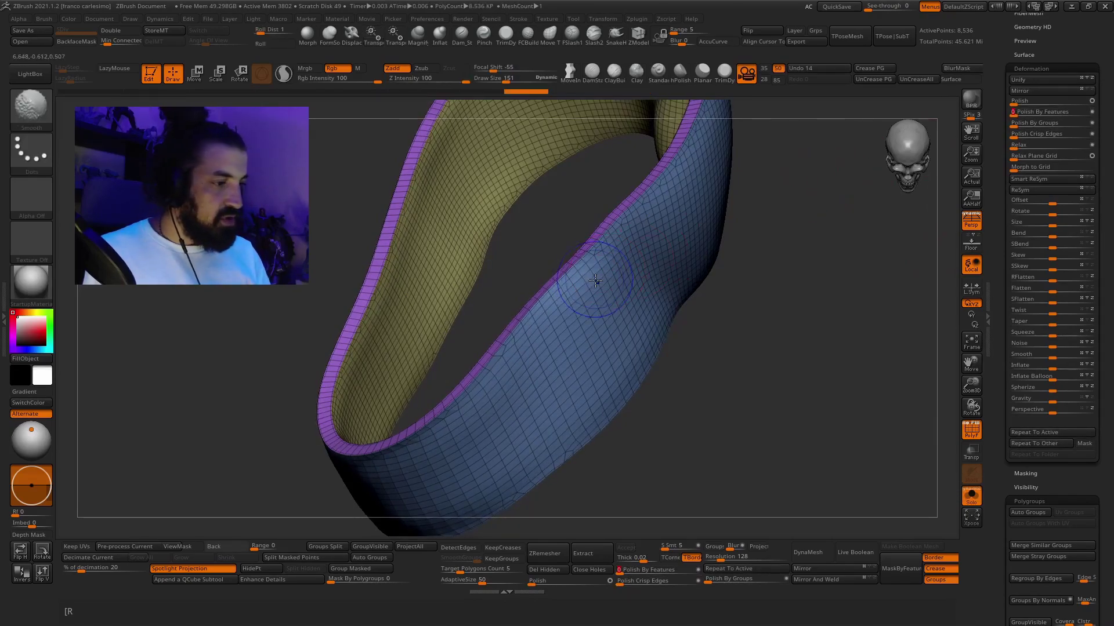
key("shift+f")
key("w")
right_click_drag(596, 280, 630, 307, "ctrl")
key("shift+f")
key("q")
- Open the ZRemesher settings for the band and enable KeepGroups
scroll(998, 266, "up", 3)
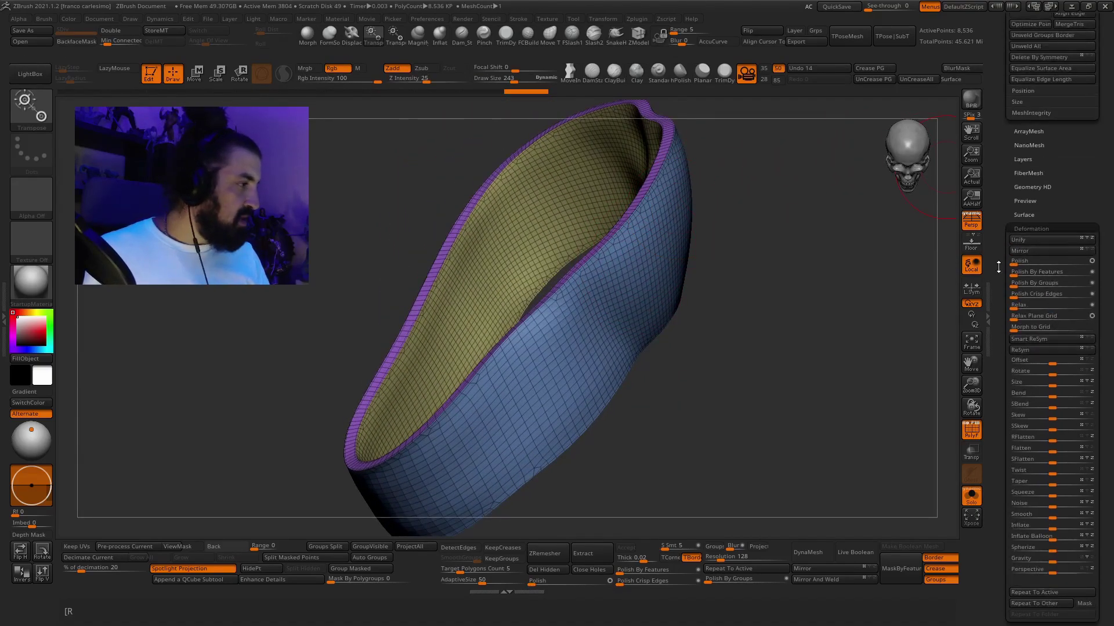
left_click_drag(1001, 207, 1003, 405)
left_click(1028, 186)
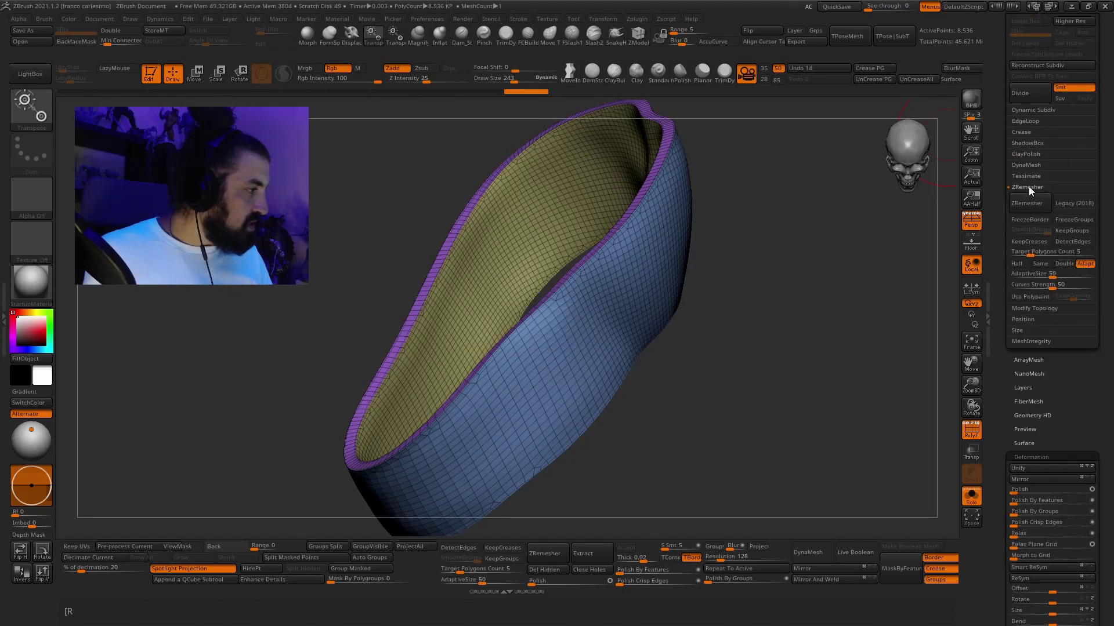
left_click(1073, 231)
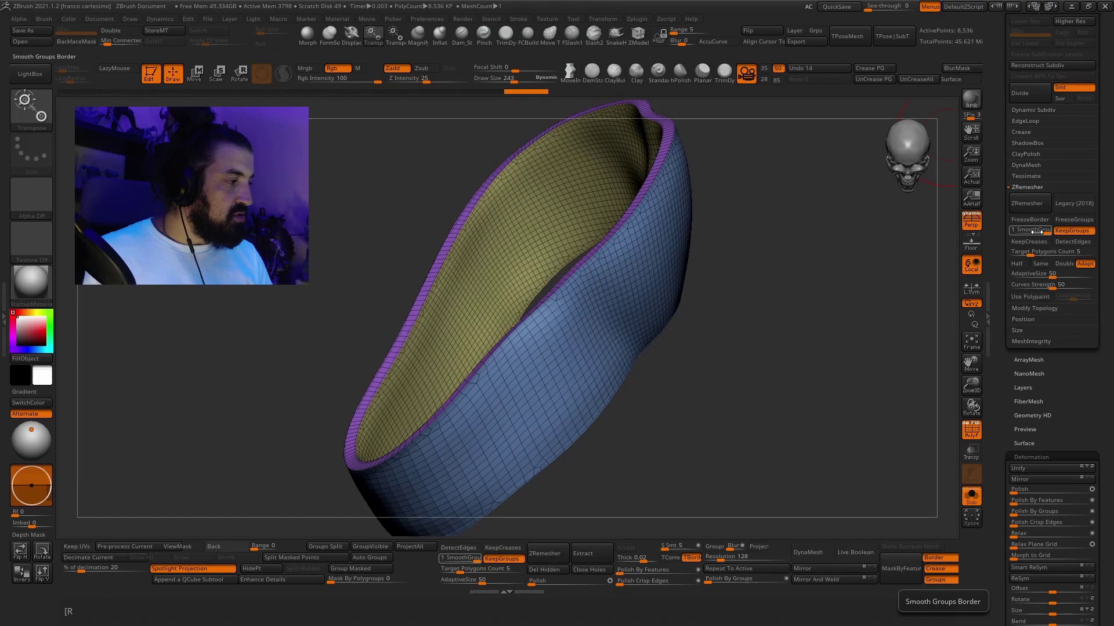
- Try ZRemeshing the band with SmoothGroups at 1, check the new topology and undo the remesh
left_click_drag(808, 305, 829, 302, "alt")
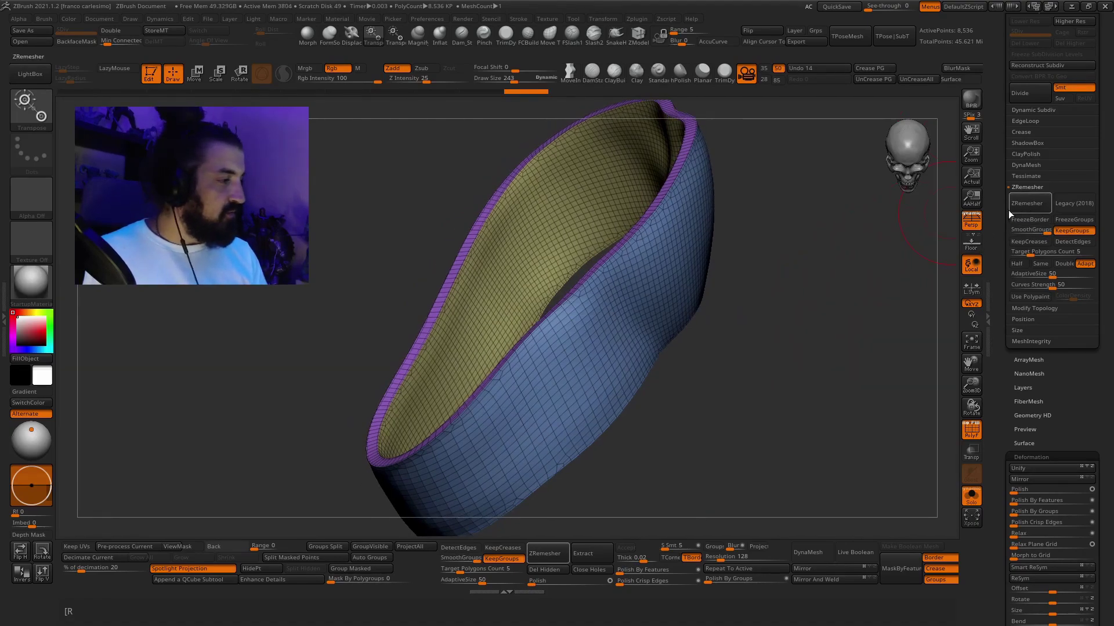
left_click_drag(928, 255, 878, 275)
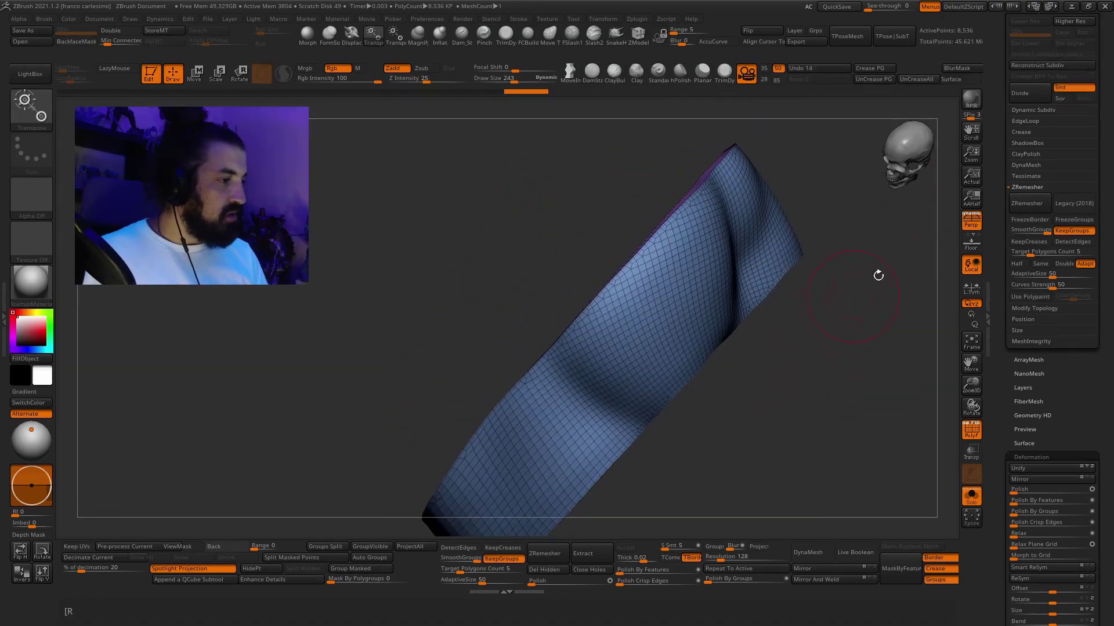
left_click(1031, 203)
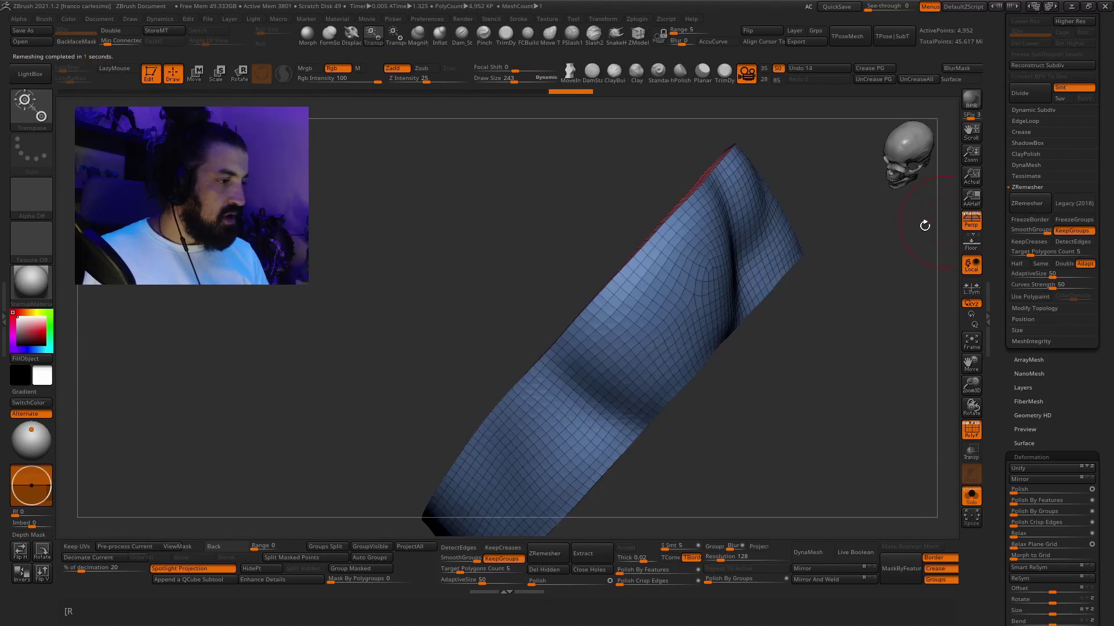
right_click_drag(623, 372, 659, 329)
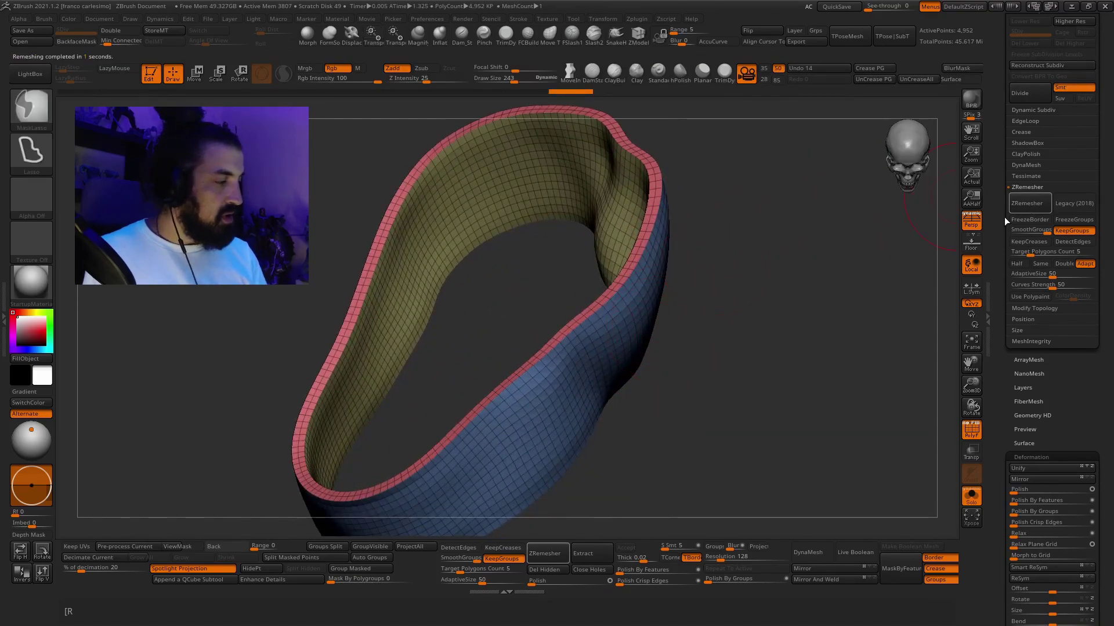
key("ctrl+z")
- Set SmoothGroups to 0 and ZRemesh the band with KeepGroups on
mouse_move(813, 279)
right_mouse_down()
mouse_move(785, 288)
mouse_move(808, 298)
mouse_move(803, 286)
right_mouse_up()
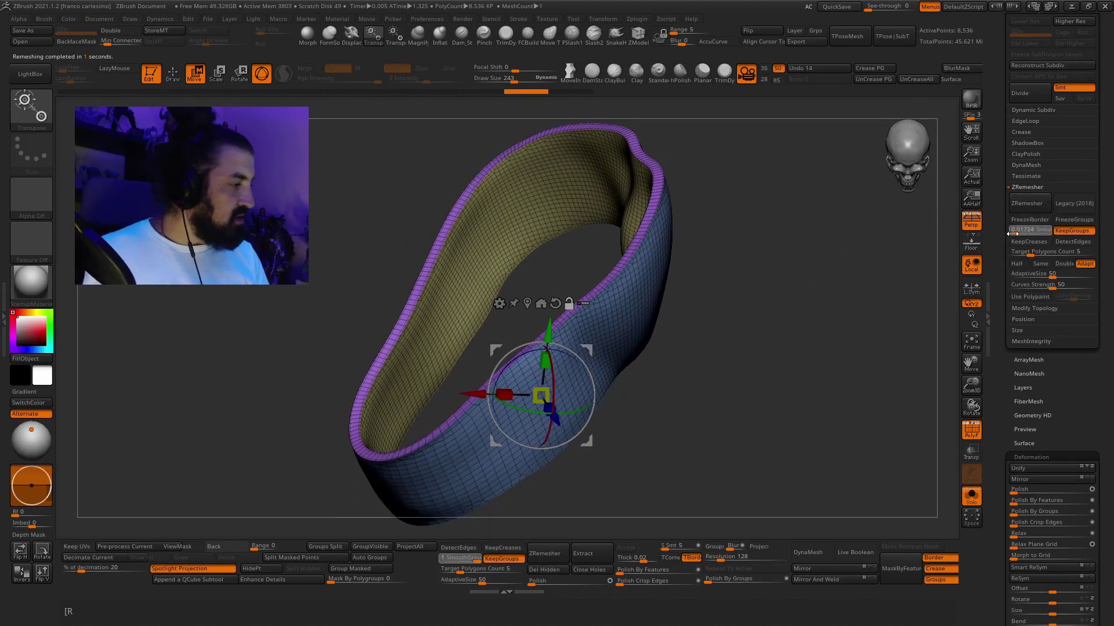
left_click_drag(1012, 232, 1008, 232)
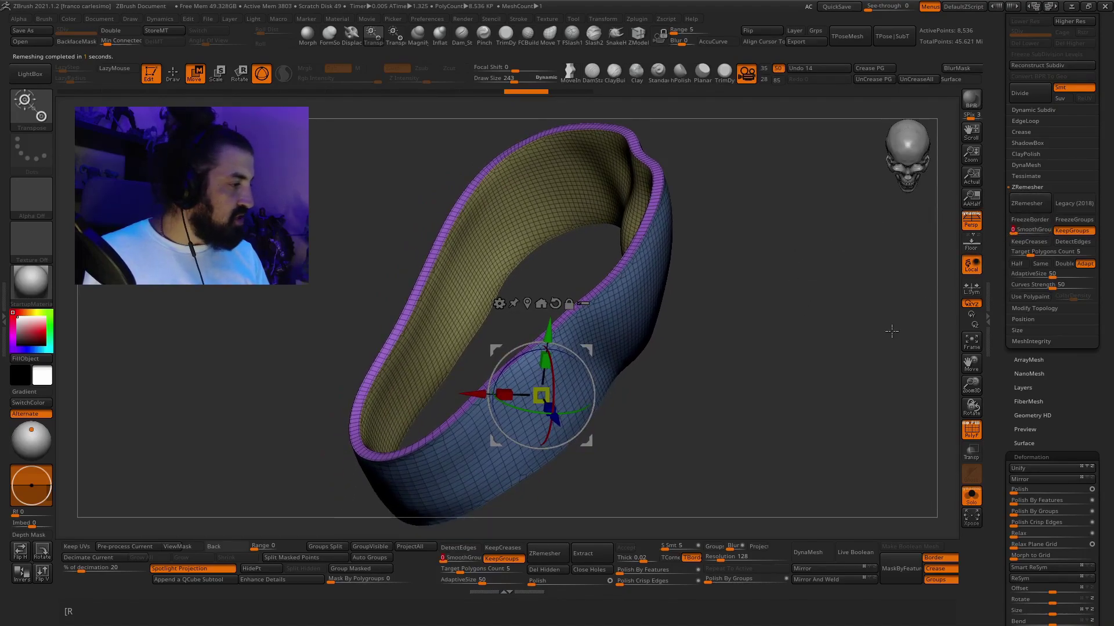
left_click(1026, 206)
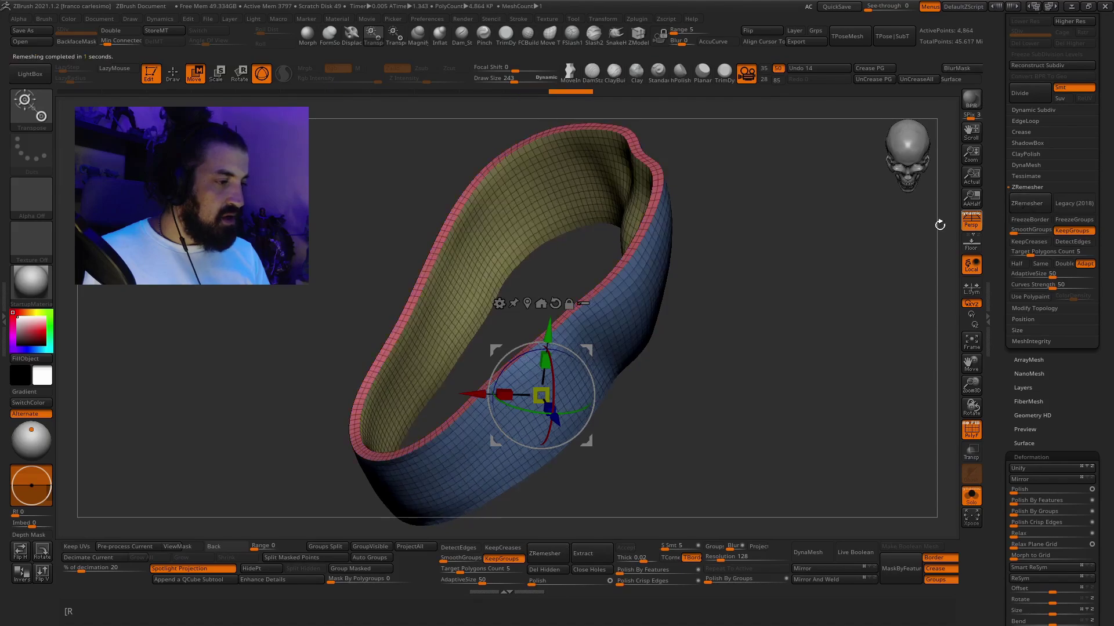
- Show the figure again and pull the strap's lower edge out over the horizontal armband with a large Move brush
key("q")
mouse_move(704, 320)
left_mouse_down()
mouse_move(696, 338)
mouse_move(709, 317)
left_mouse_up()
key("alt+s")
key("b")
key("m")
key("v")
right_click_drag(543, 332, 582, 275, "alt")
key("space")
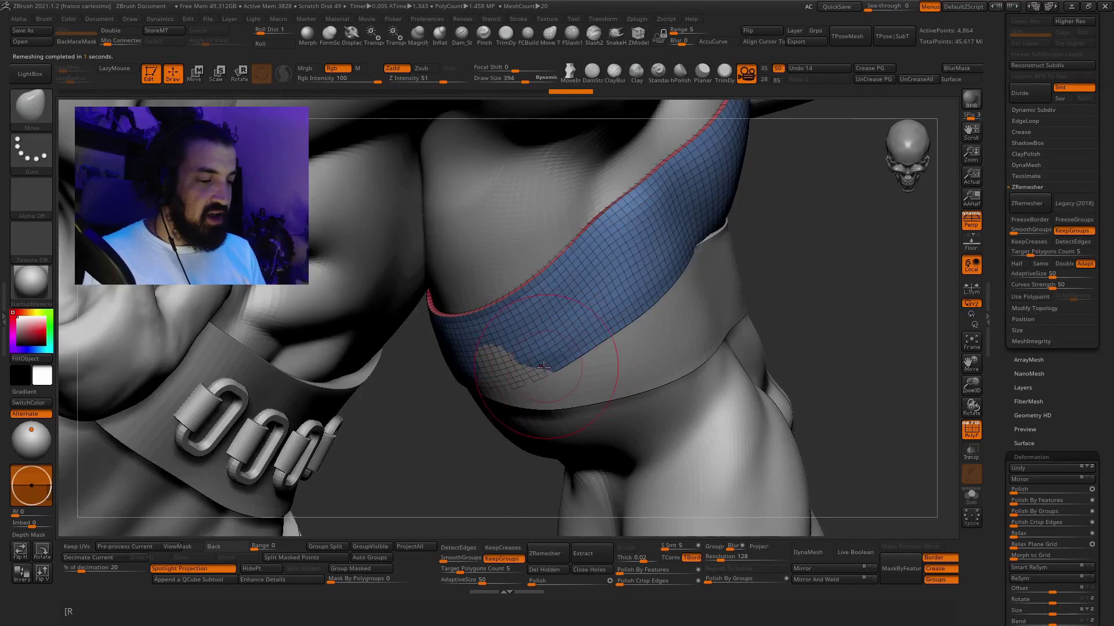
key("space")
right_click_drag(535, 361, 527, 353)
left_click_drag(525, 364, 515, 380)
mouse_move(537, 378)
right_mouse_down()
mouse_move(517, 365)
mouse_move(563, 364)
right_mouse_up()
mouse_move(638, 326)
right_mouse_down("alt")
mouse_move(603, 356)
mouse_move(640, 324)
right_mouse_up("alt")
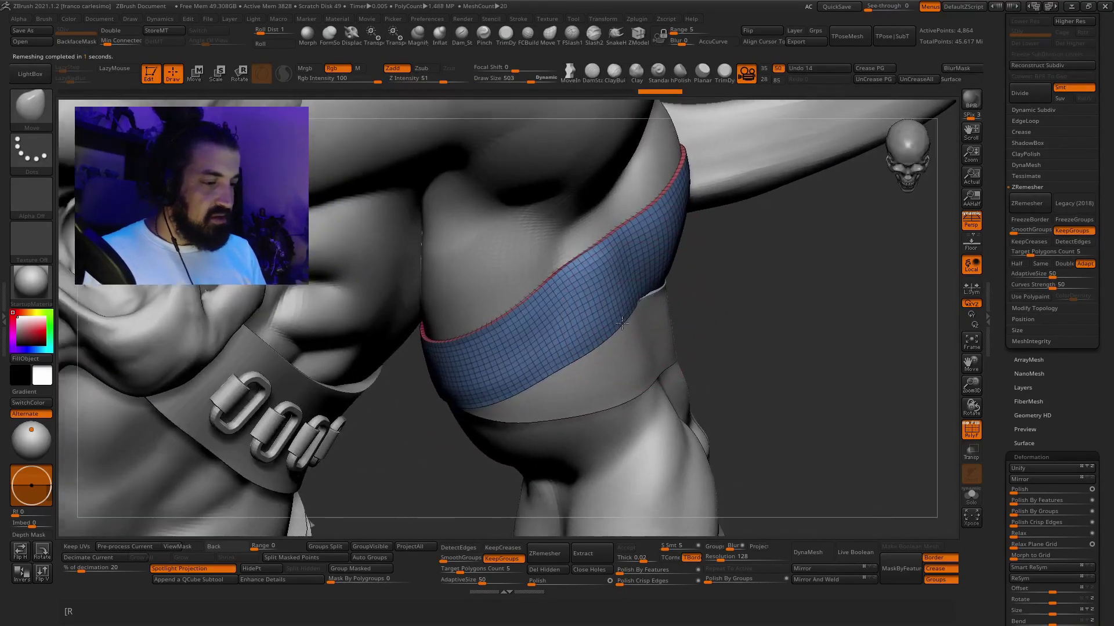
- Check the strap from below, then isolate its outer-surface polygroup in Solo with PolyFrame on
right_click_drag(641, 220, 643, 249, "ctrl")
key("shift+f")
right_click_drag(629, 307, 665, 351)
right_click_drag(664, 351, 597, 322, "alt")
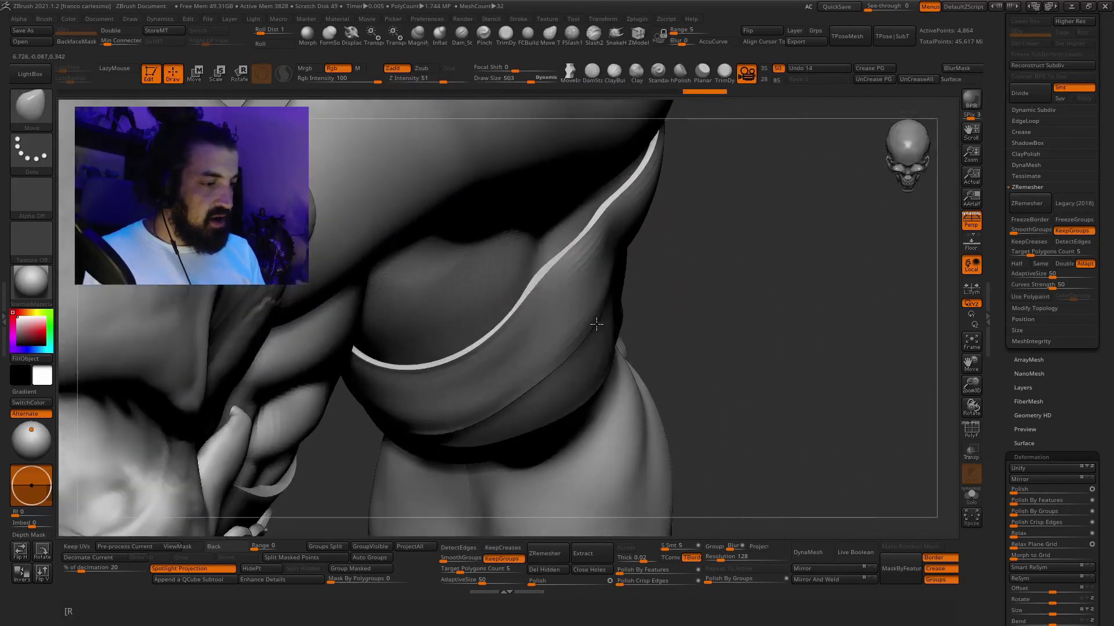
left_click_drag(584, 251, 553, 327)
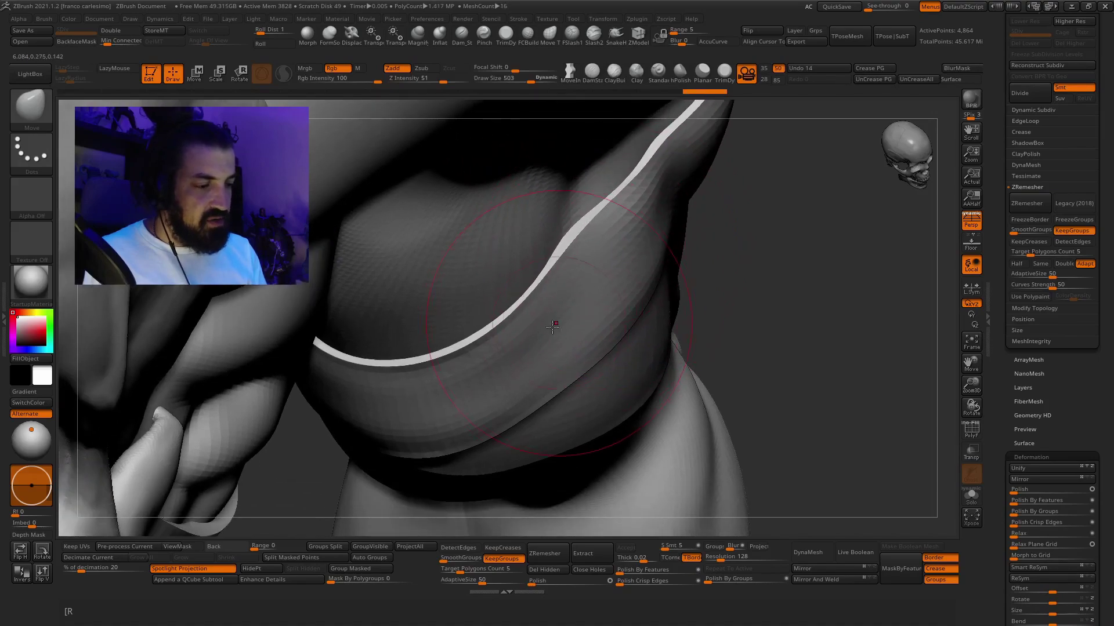
left_click(508, 353, "ctrl+shift")
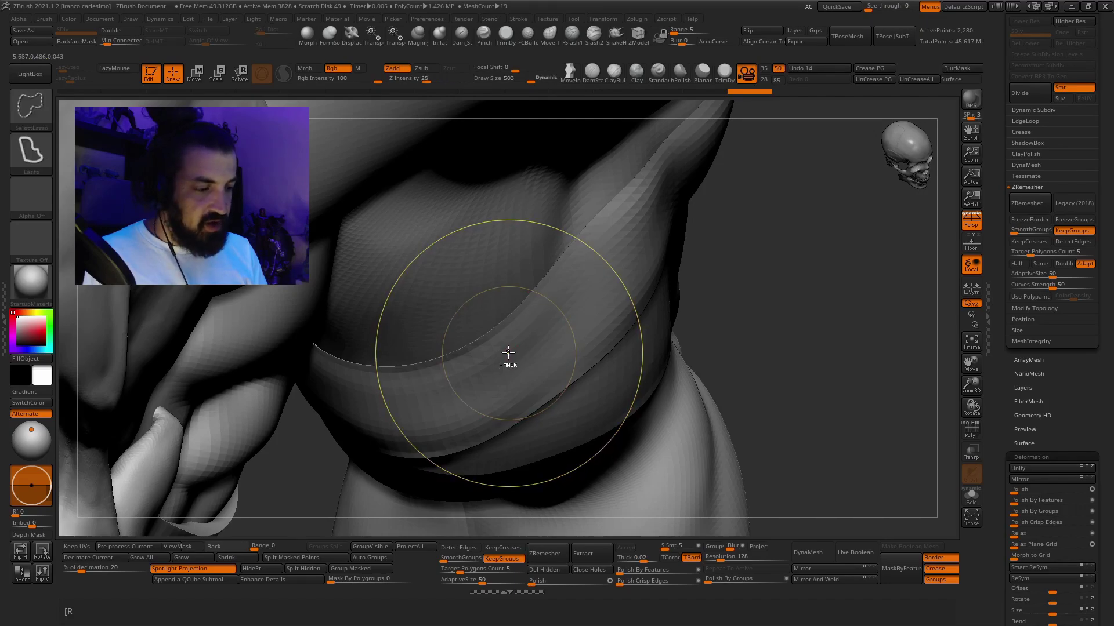
right_click_drag(509, 354, 560, 341, "alt")
key("shift+f")
key("alt+s")
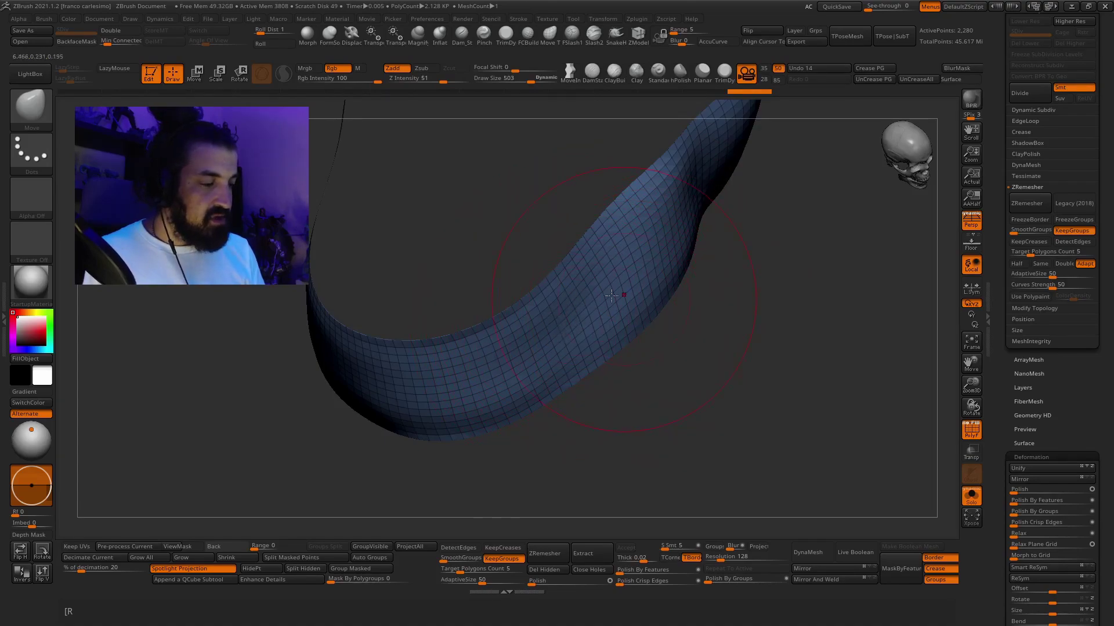
- Even out the strap's isolated outer surface along its length with the Smooth and Move brushes
key("shift")
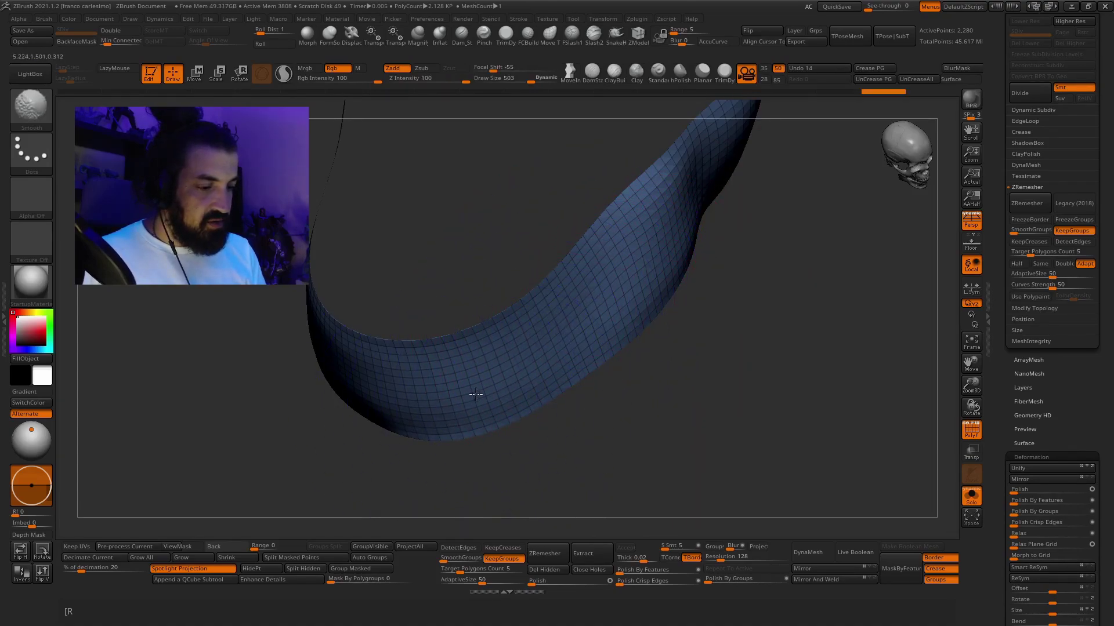
right_click_drag(463, 401, 392, 400)
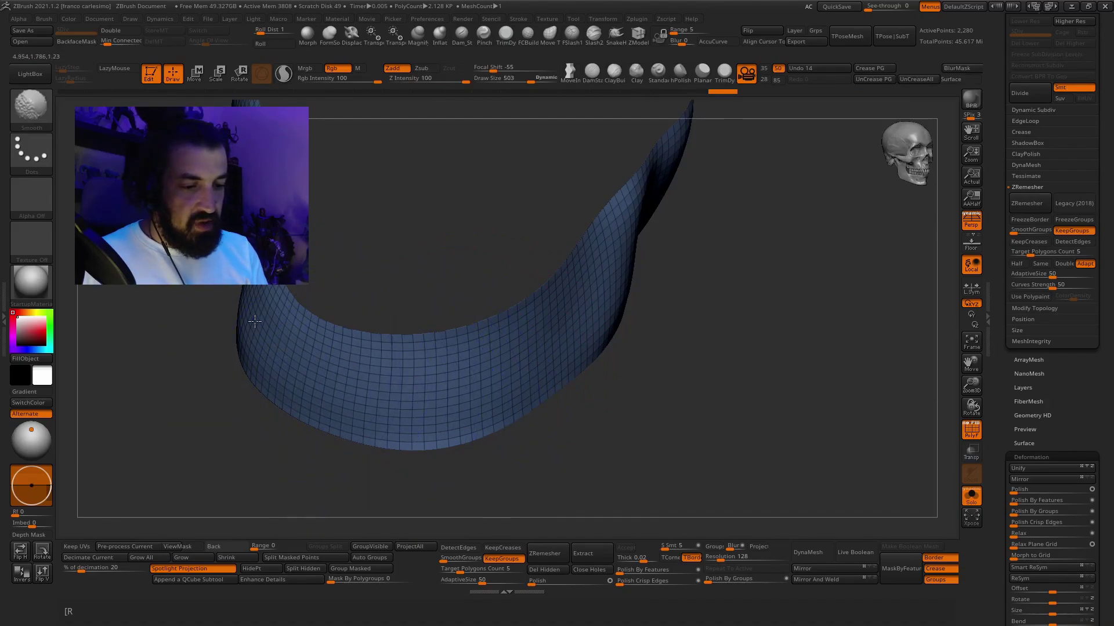
right_click_drag(481, 380, 548, 284)
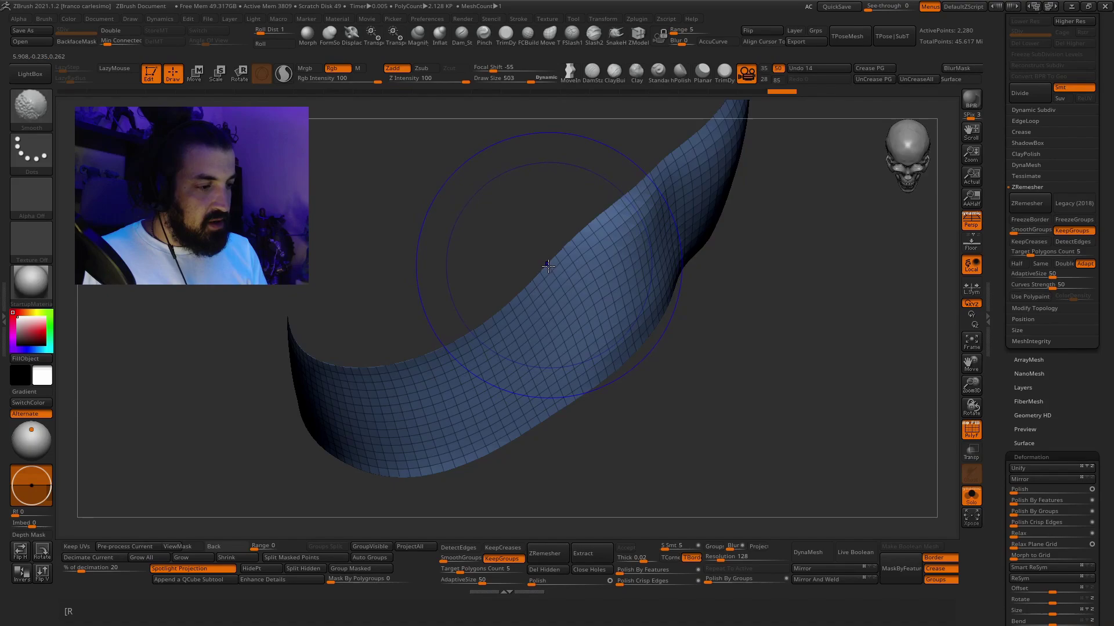
mouse_move(534, 320)
right_mouse_down()
mouse_move(567, 313)
mouse_move(534, 320)
right_mouse_up()
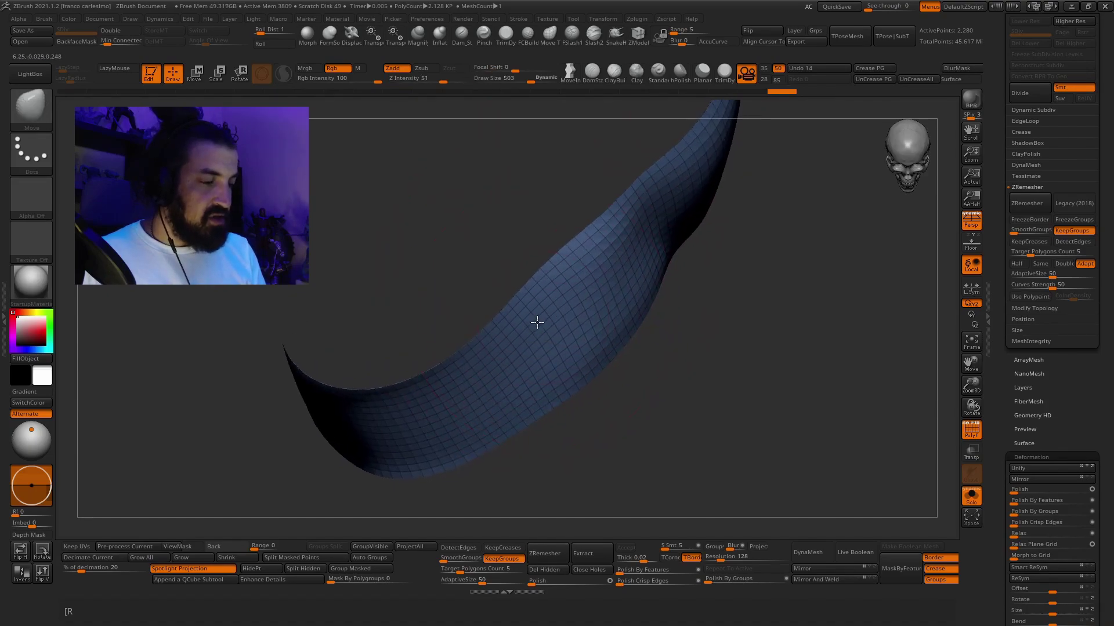
right_click_drag(621, 256, 623, 203)
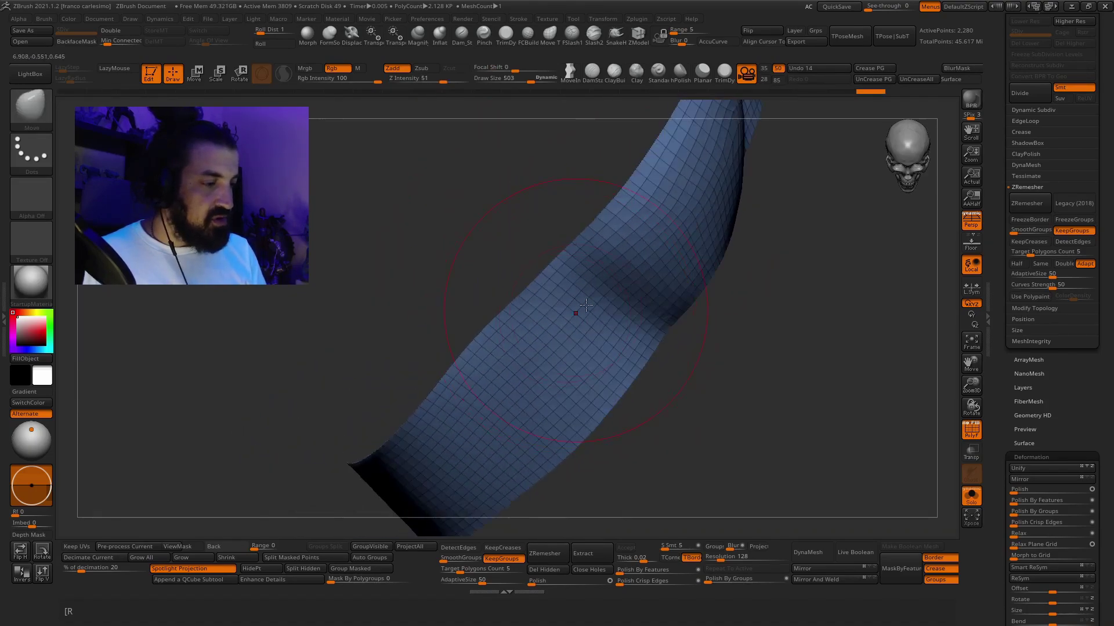
mouse_move(656, 236)
right_mouse_down()
mouse_move(620, 264)
mouse_move(623, 293)
mouse_move(655, 272)
mouse_move(686, 199)
mouse_move(652, 273)
mouse_move(704, 283)
mouse_move(530, 321)
right_mouse_up()
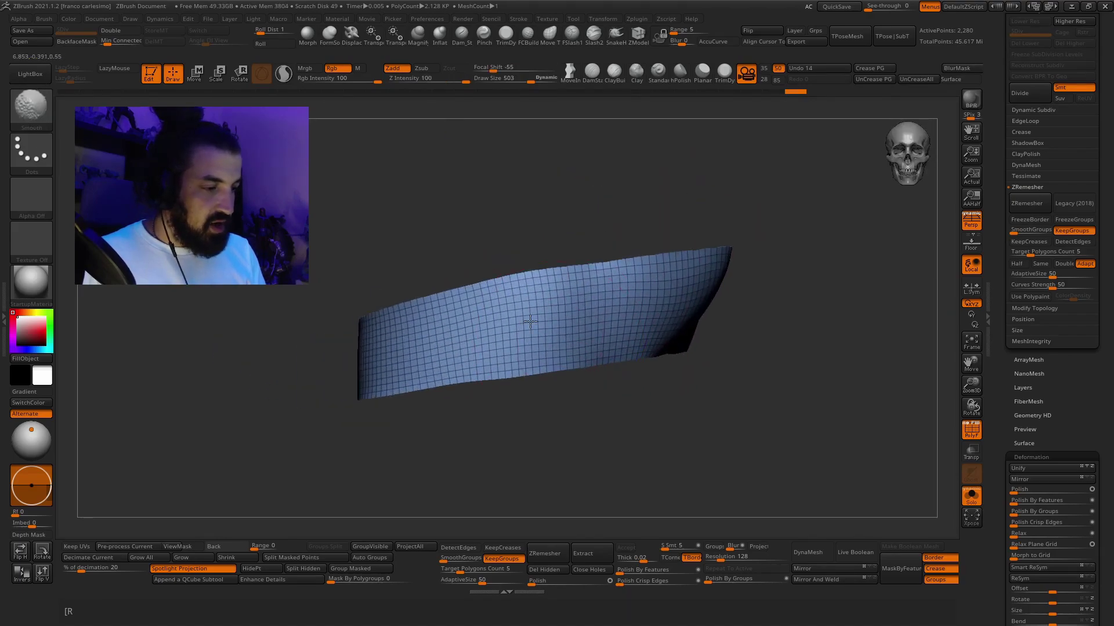
right_click_drag(395, 365, 609, 248)
- Unhide all of the strap's polygroups, turn off PolyFrame and bring back the rest of the figure
left_click(683, 261, "ctrl+shift")
right_click_drag(684, 261, 653, 278)
key("shift+f")
key("alt+s")
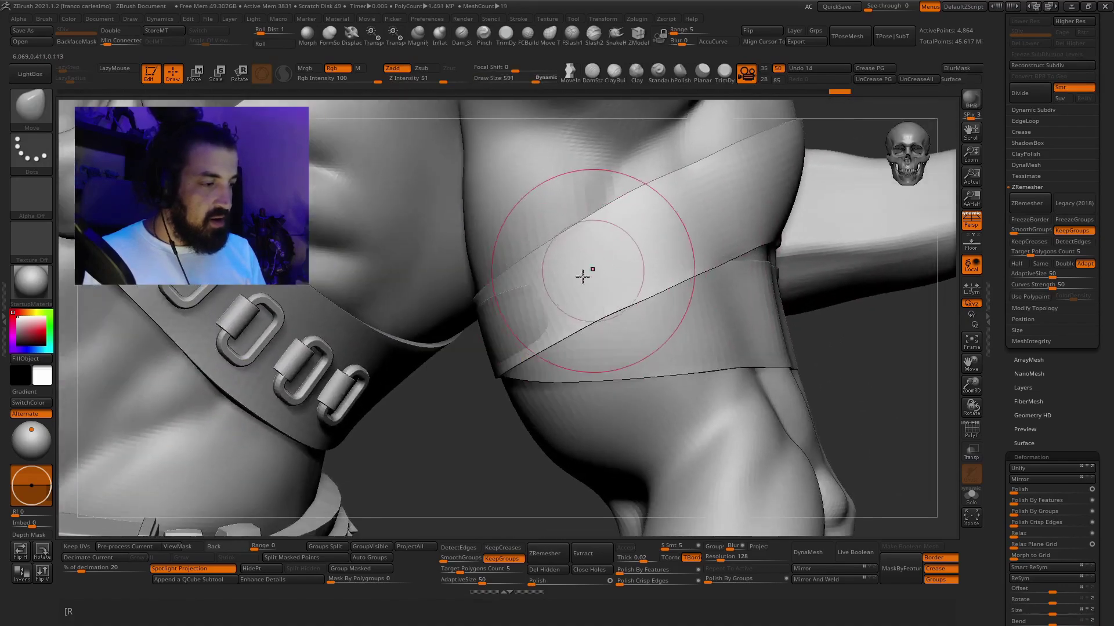
- Adjust the diagonal strap's fit around the upper arm with an enlarged Move brush and review it on the whole torso
right_click_drag(587, 276, 531, 300)
key("]")
mouse_move(604, 241)
right_mouse_down()
mouse_move(613, 222)
mouse_move(513, 330)
right_mouse_up()
left_click_drag(513, 331, 505, 332)
right_click_drag(505, 331, 667, 266)
key("space")
left_click_drag(586, 278, 586, 327)
left_click_drag(24, 326, 17, 317)
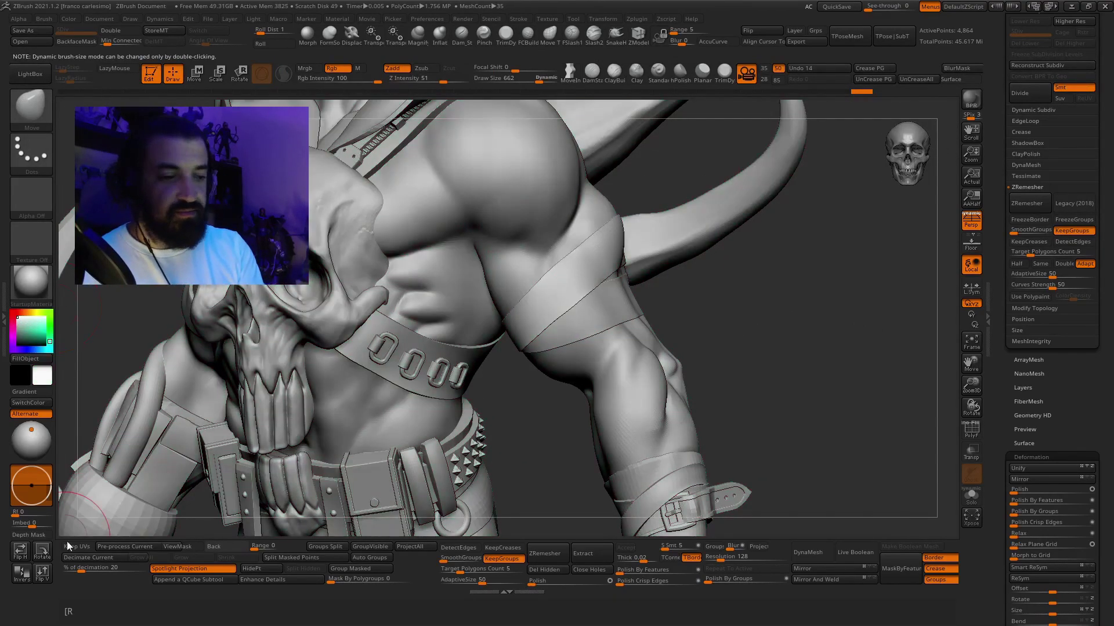
- Make the body the active subtool, isolate it in Solo and frame the upper arm
right_click_drag(690, 301, 742, 334)
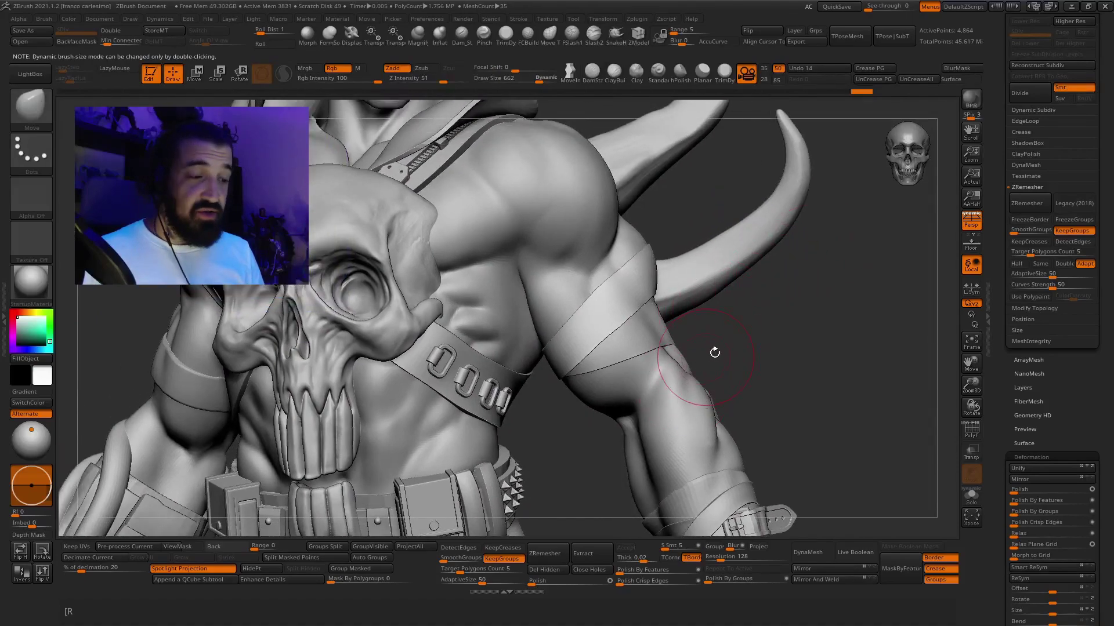
left_click(598, 280, "alt")
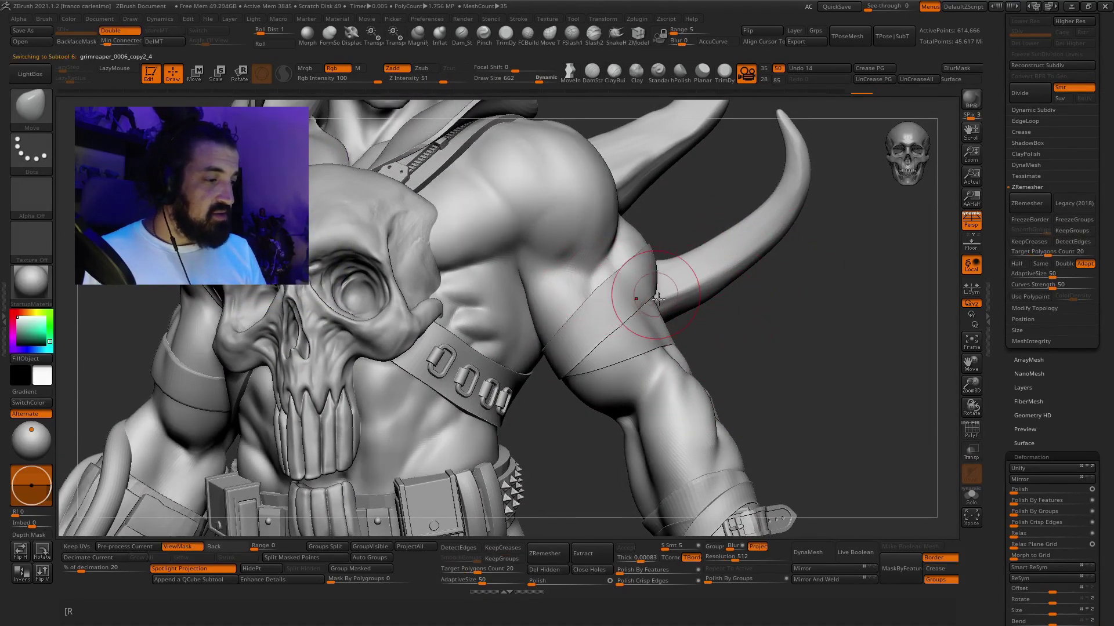
key("alt+s")
right_click_drag(646, 346, 667, 330, "alt")
left_click_drag(751, 325, 763, 340, "ctrl")
right_click_drag(753, 306, 764, 288)
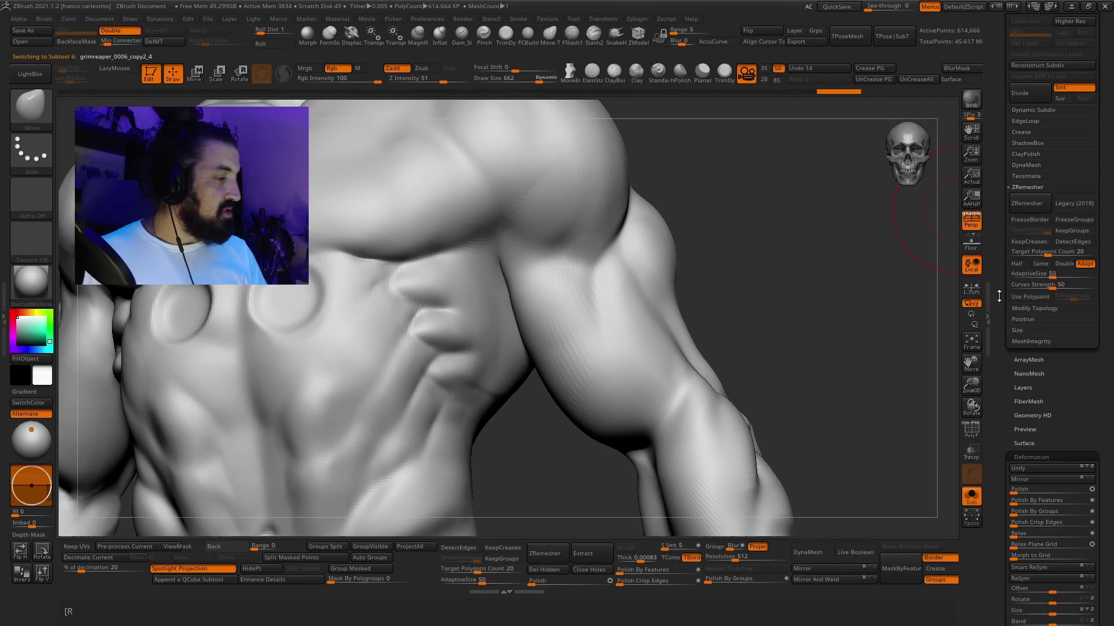
scroll(999, 296, "down", 5)
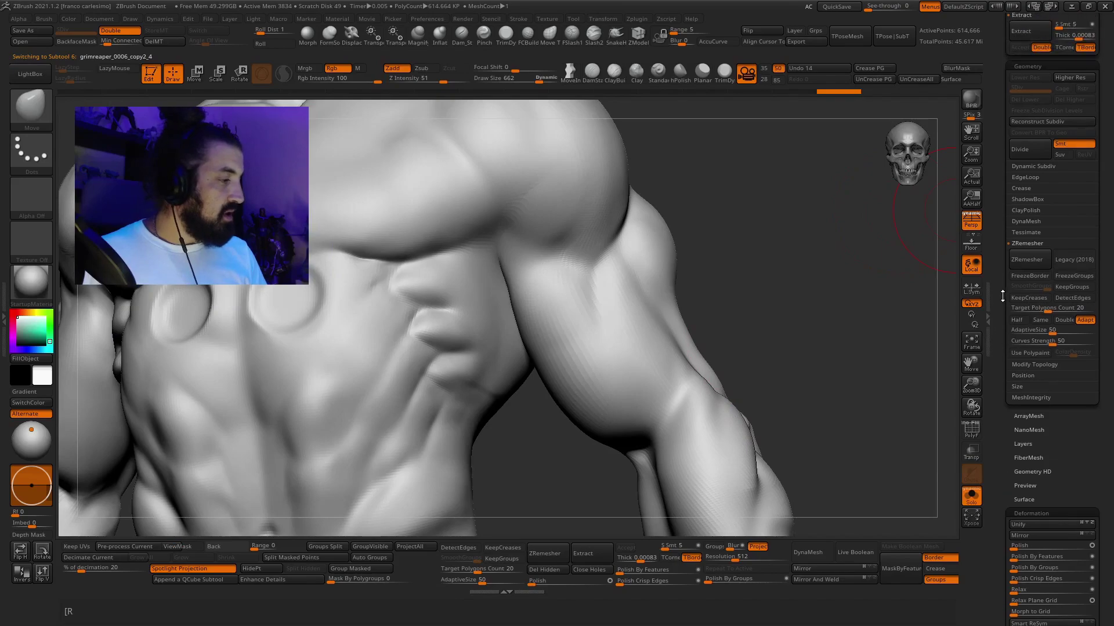
- Choose the CurveStrapSnap brush and reduce its draw size to 331
left_click(41, 103)
left_click(39, 119)
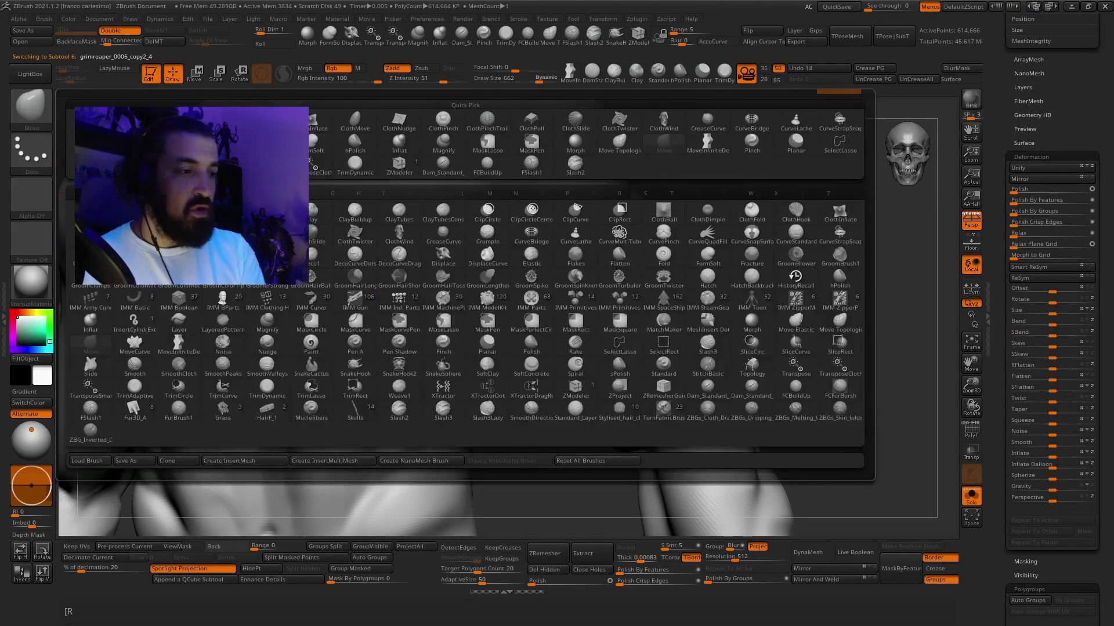
left_click(851, 238)
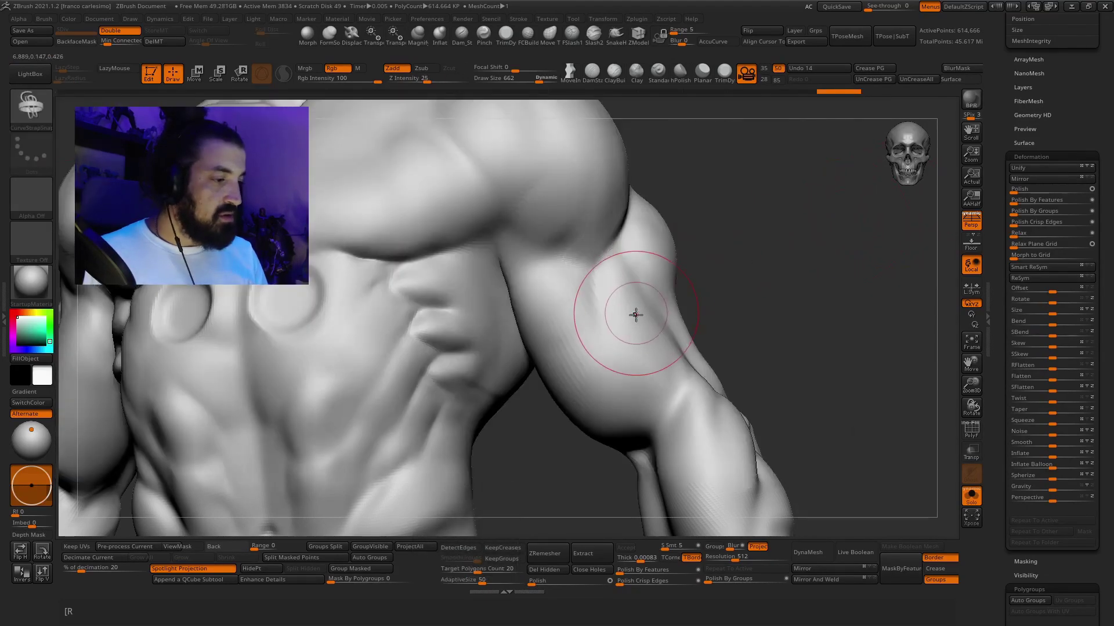
right_click_drag(615, 323, 627, 297, "alt")
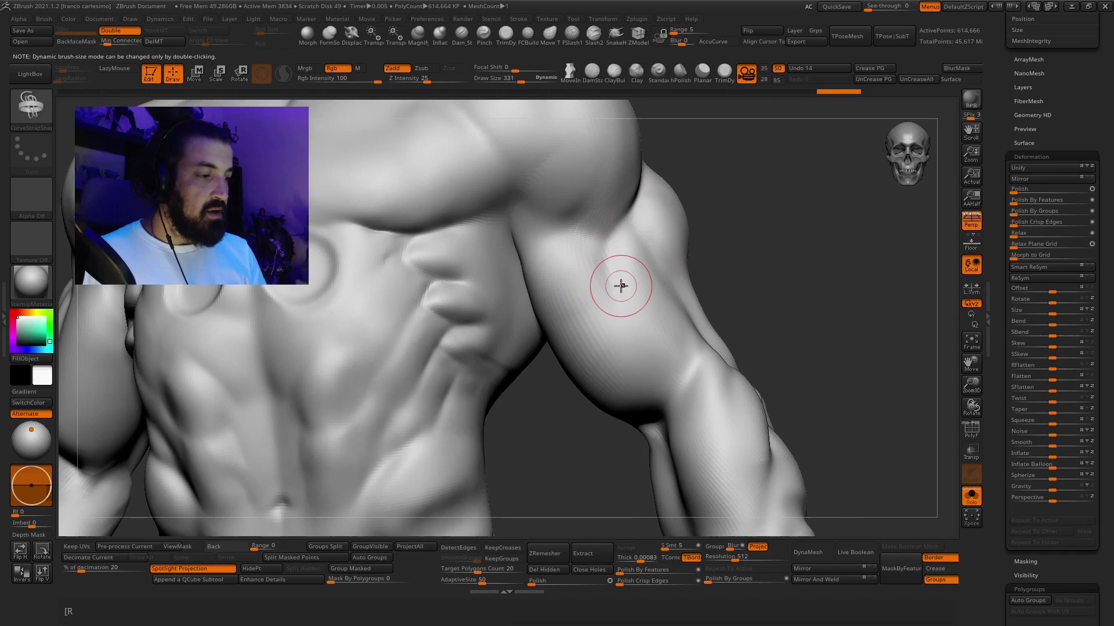
left_click_drag(999, 256, 998, 275)
scroll(998, 275, "up", 6)
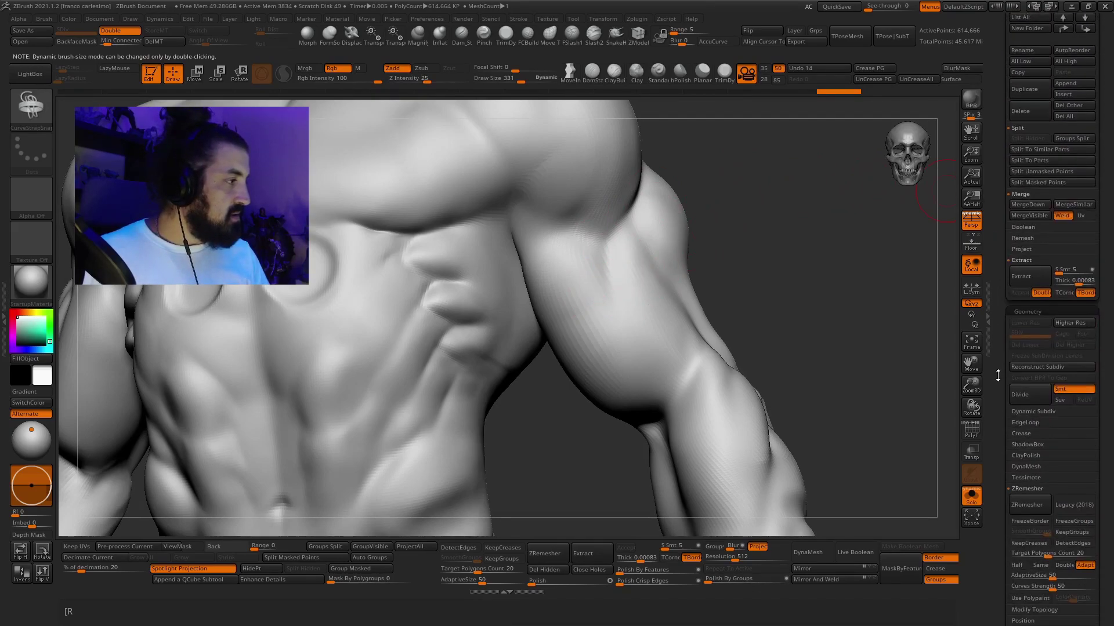
scroll(1000, 255, "down", 1)
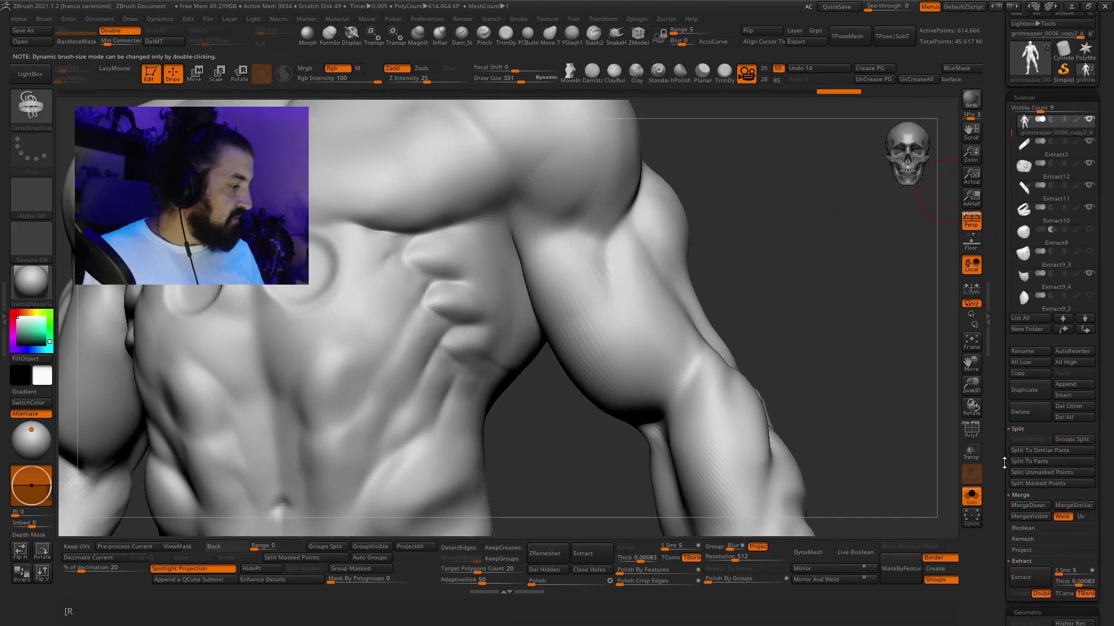
left_click_drag(1004, 463, 1007, 230)
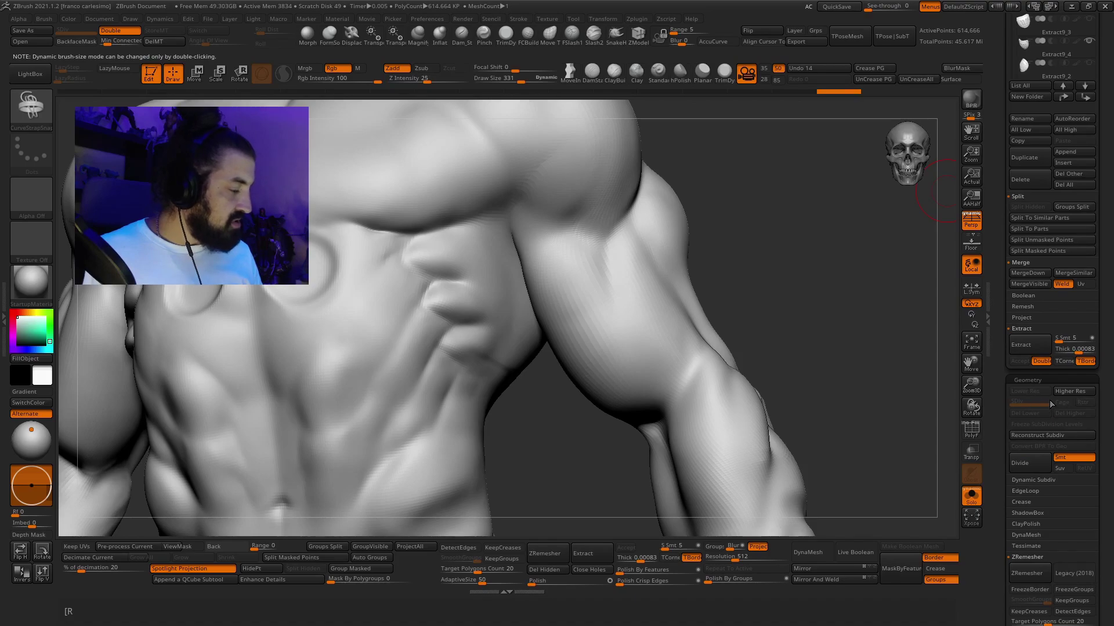
left_click_drag(637, 286, 558, 365)
left_click(639, 290, "ctrl+shift")
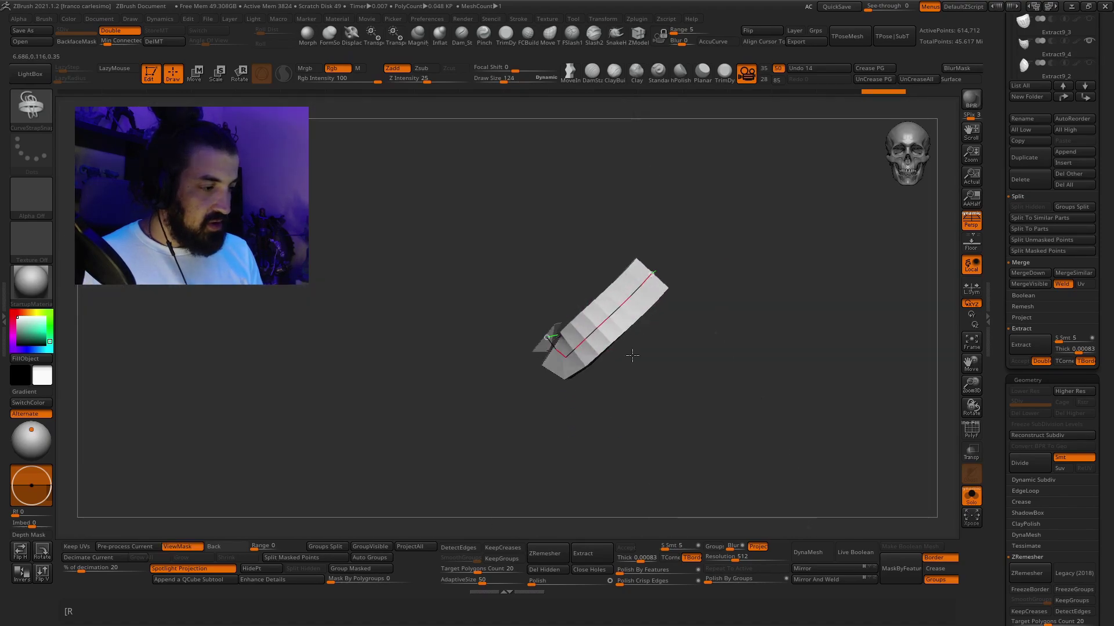
left_click(632, 356, "ctrl+shift")
key("ctrl+z")
key("ctrl+z")
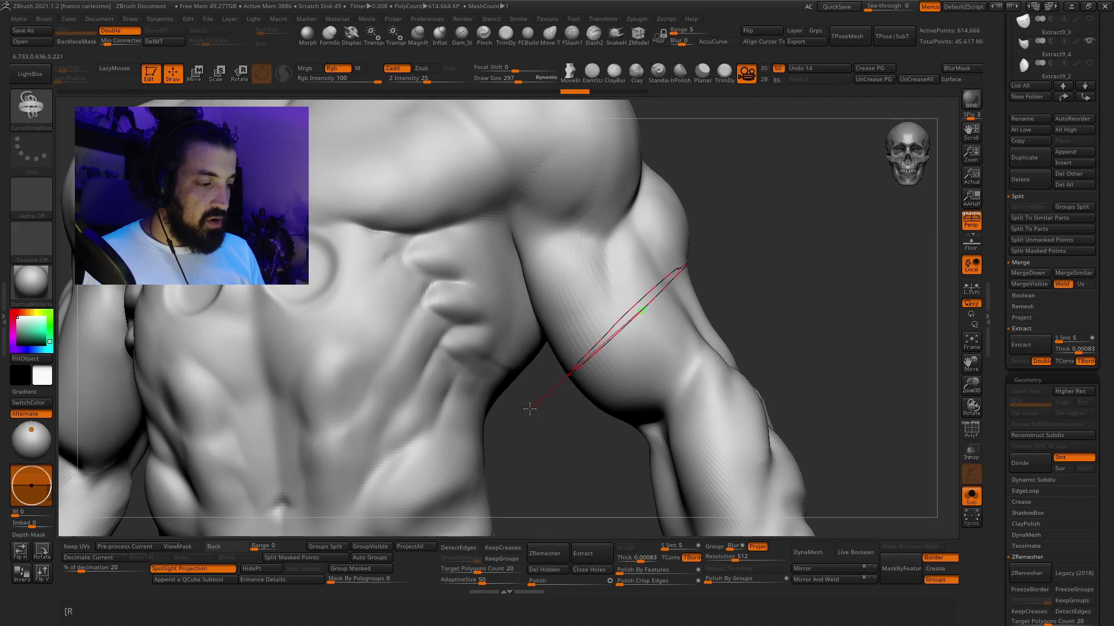
- Wrap a strap diagonally all the way around the upper arm with CurveStrapSnap and adjust its curve to the arm
left_click_drag(529, 410, 530, 409)
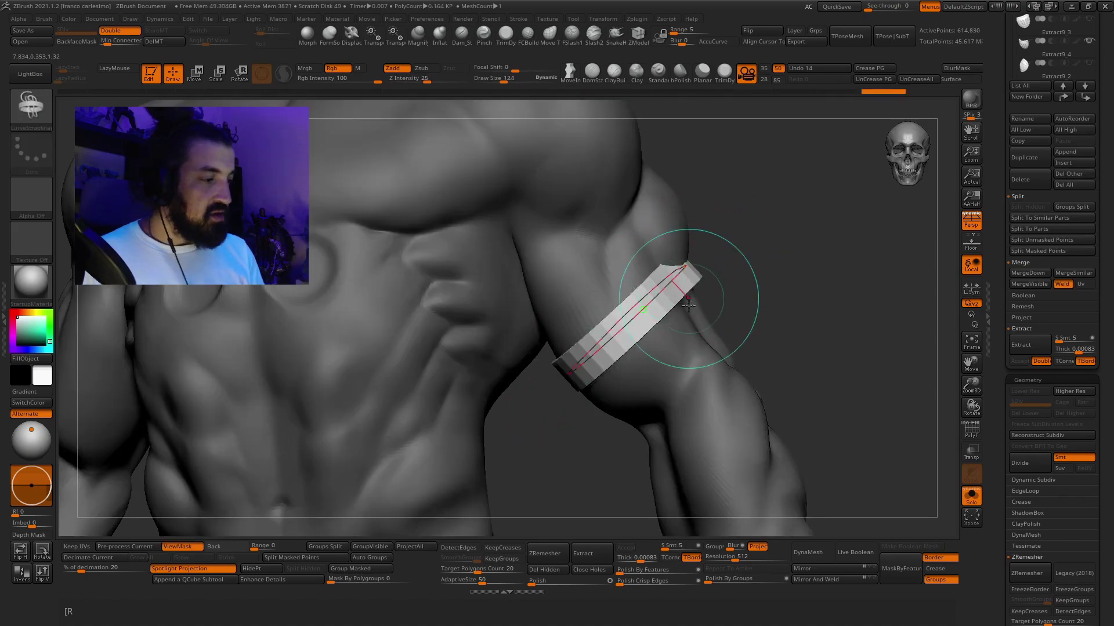
right_click_drag(731, 357, 598, 399)
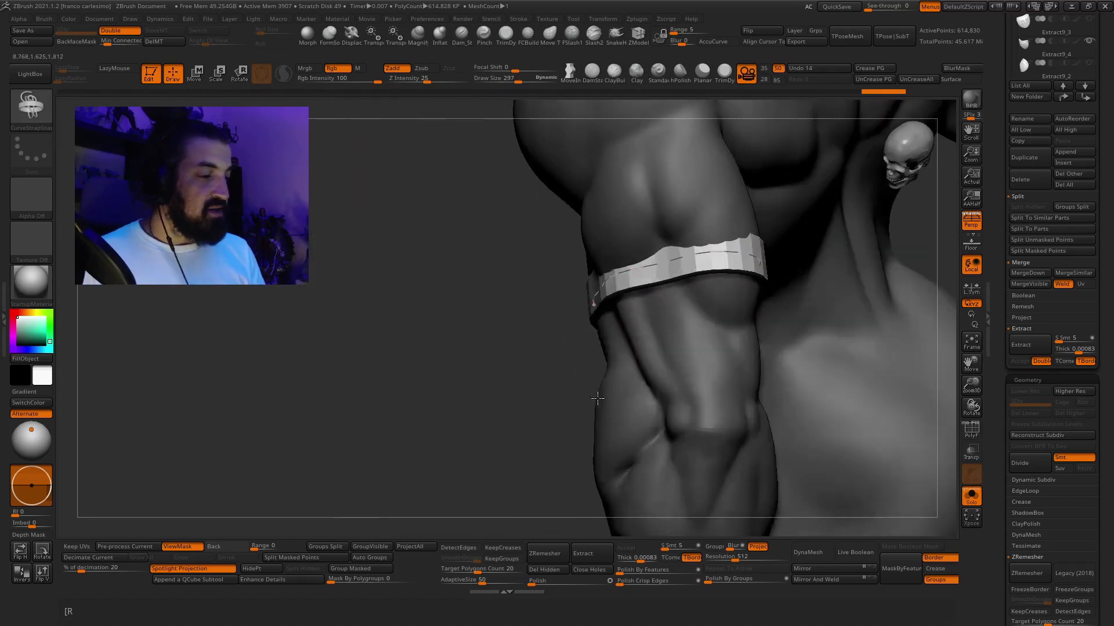
mouse_move(597, 399)
left_mouse_down()
mouse_move(659, 299)
mouse_move(670, 391)
left_mouse_up()
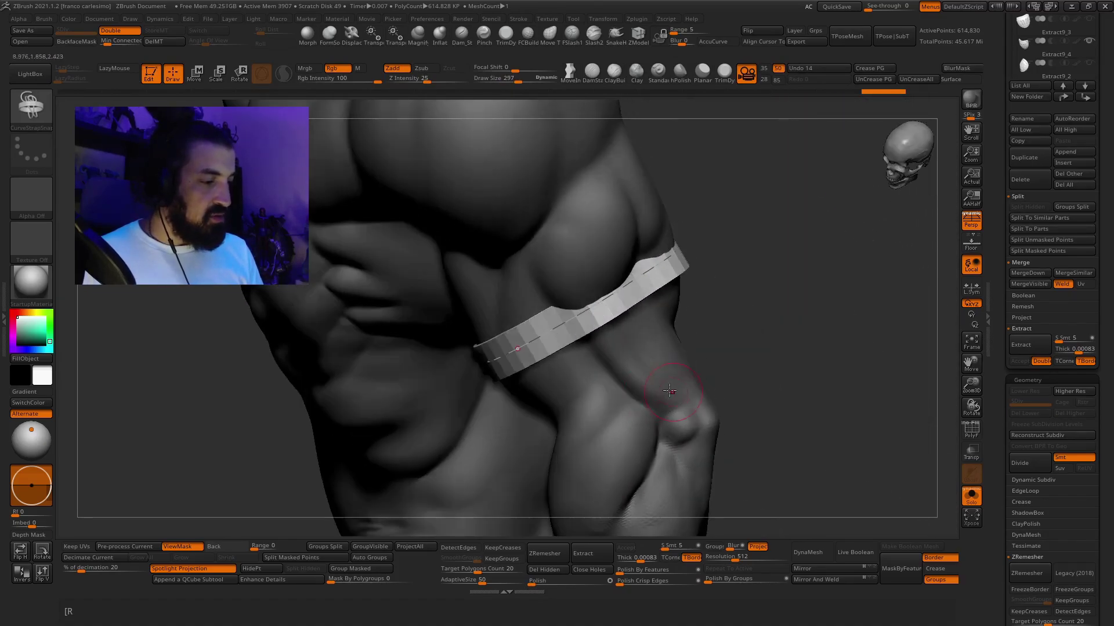
right_click_drag(670, 391, 609, 325)
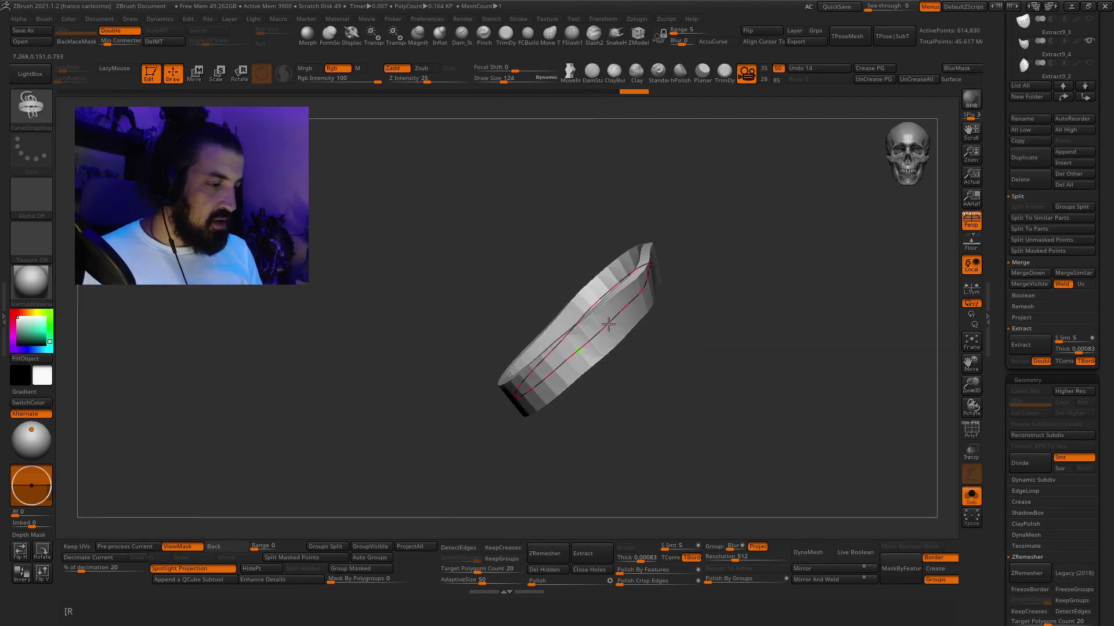
right_click_drag(641, 413, 557, 385)
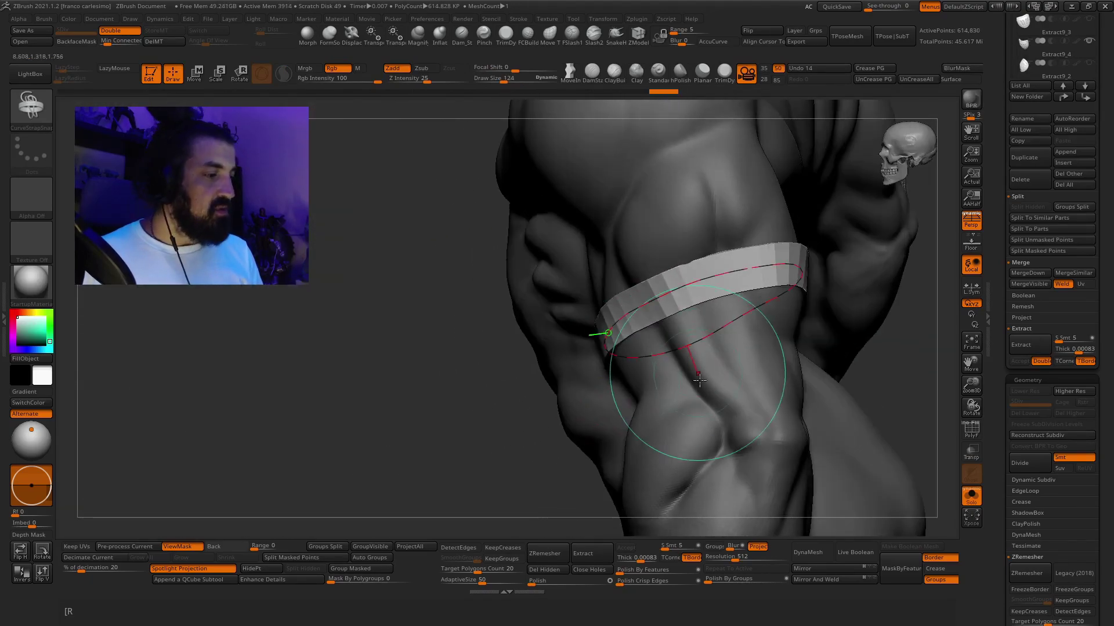
right_click_drag(762, 416, 622, 377, "alt")
mouse_move(622, 377)
left_mouse_down()
mouse_move(667, 372)
mouse_move(567, 369)
mouse_move(609, 367)
mouse_move(634, 285)
mouse_move(600, 339)
left_mouse_up()
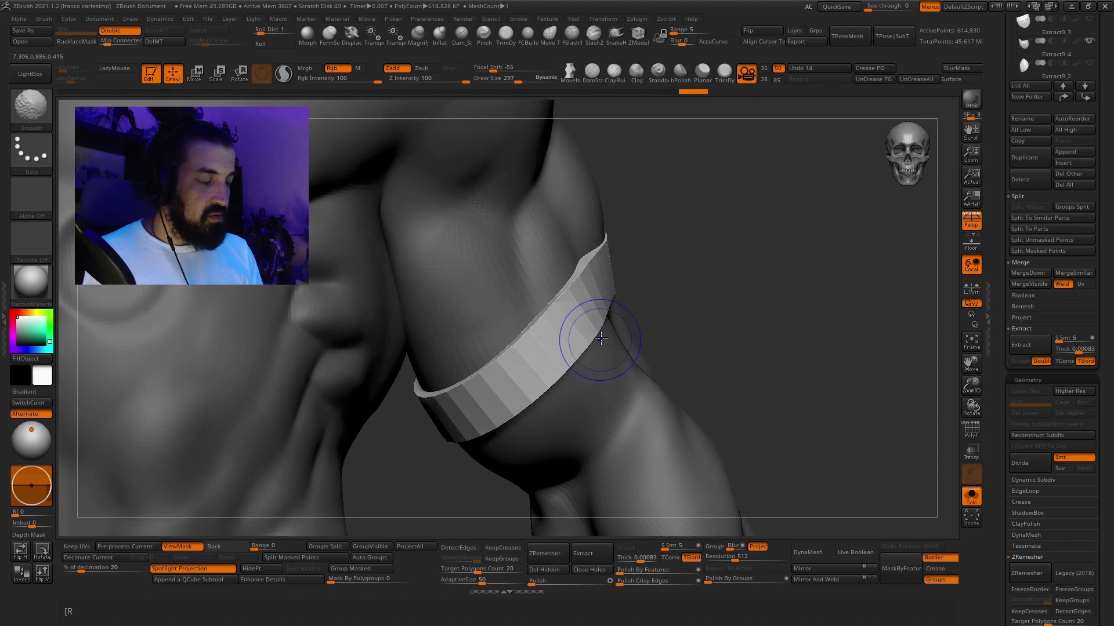
- Inspect the new strap's polygons with PolyFrame from several angles, then turn PolyFrame off
key("shift+f")
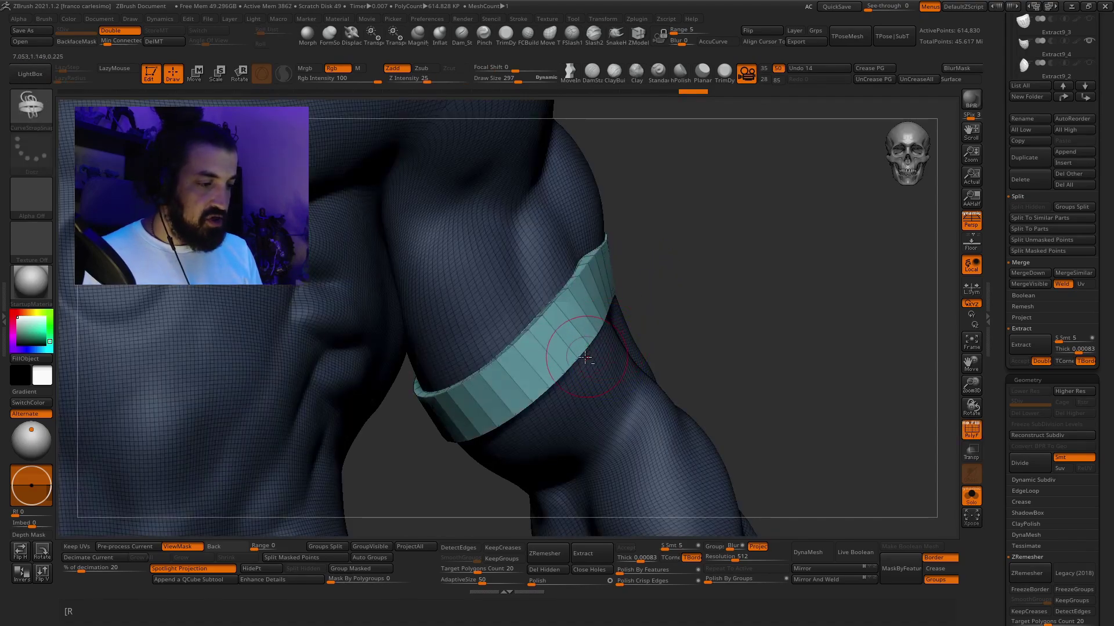
right_click_drag(585, 357, 646, 294, "alt")
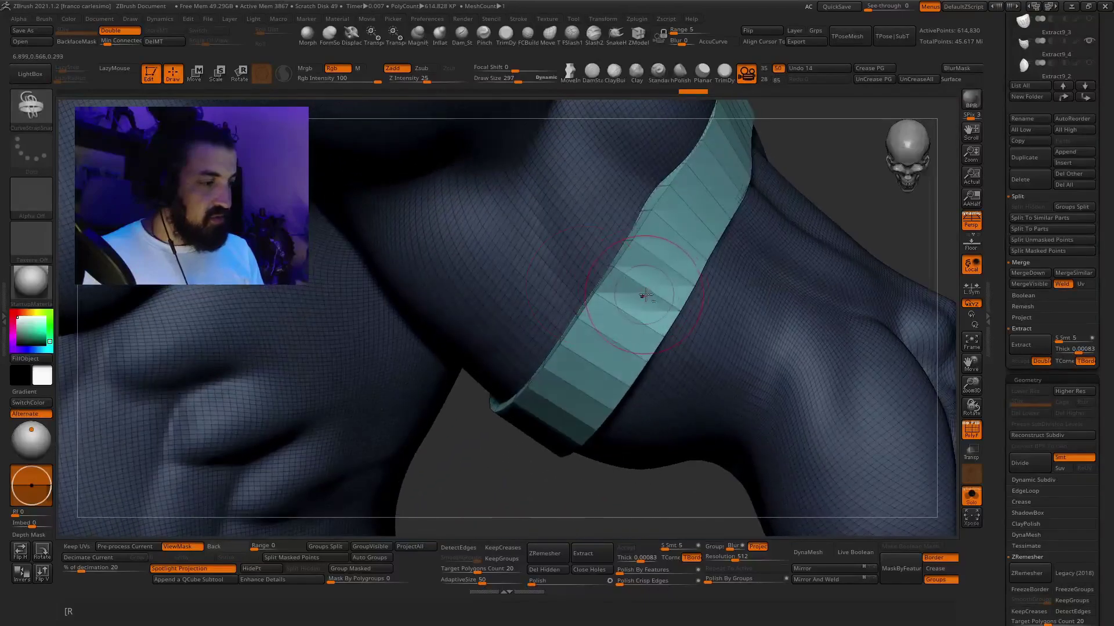
left_click_drag(646, 296, 611, 322)
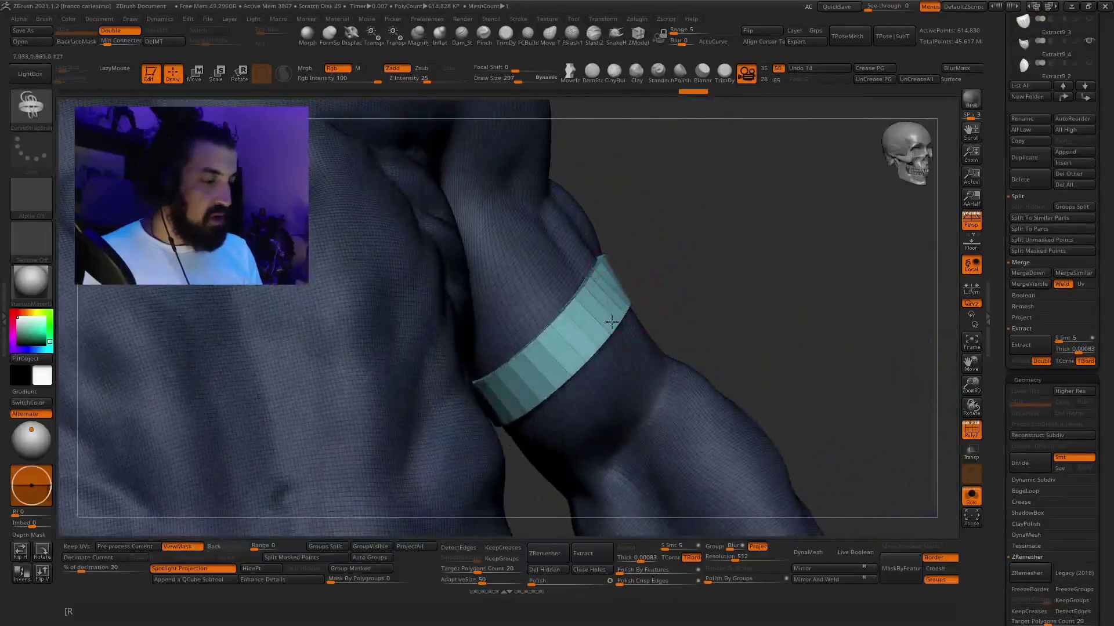
key("shift+f")
right_click_drag(611, 322, 662, 249)
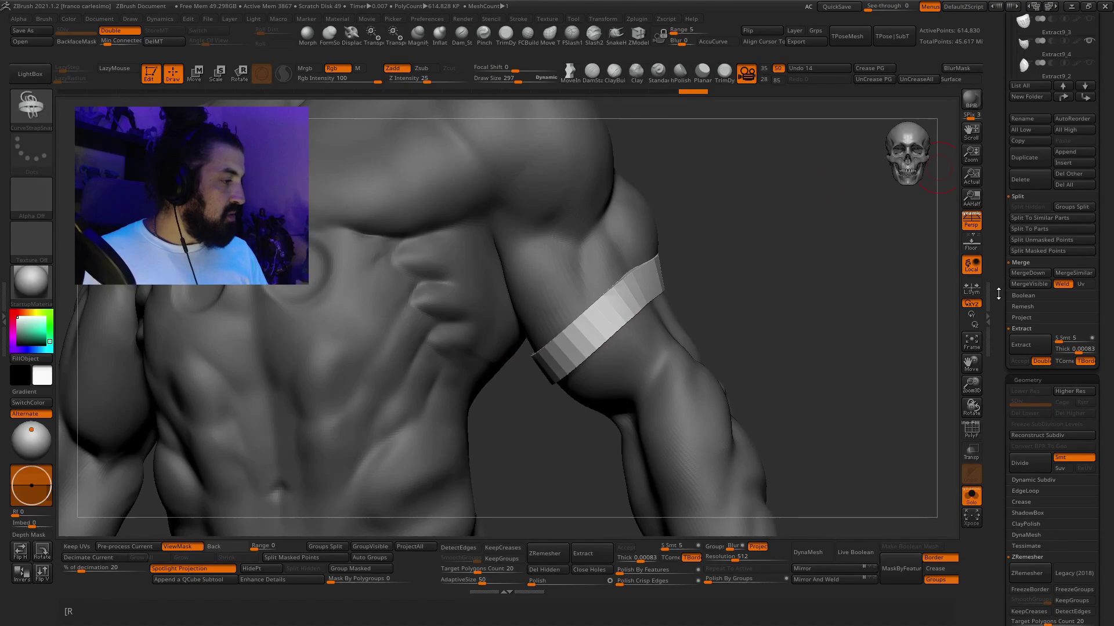
- Split the new strap from the masked body into its own subtool and show the isolated strap with PolyFrame
left_click_drag(998, 294, 1000, 192)
right_click_drag(819, 286, 842, 283, "alt")
left_click_drag(998, 294, 1002, 248)
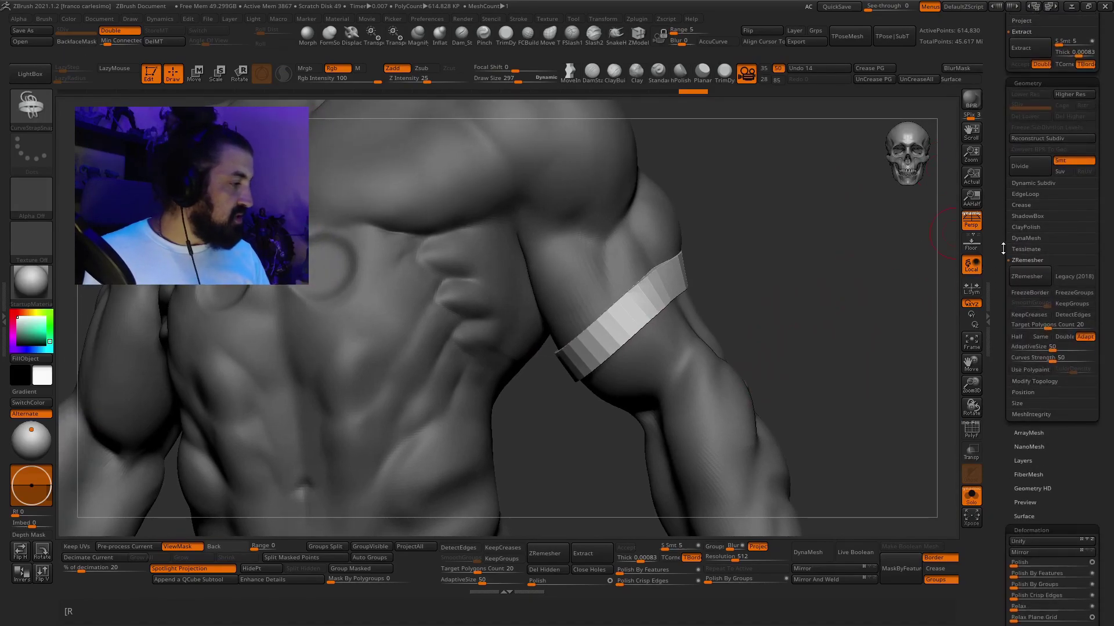
scroll(1003, 248, "up", 5)
scroll(1002, 304, "up", 2)
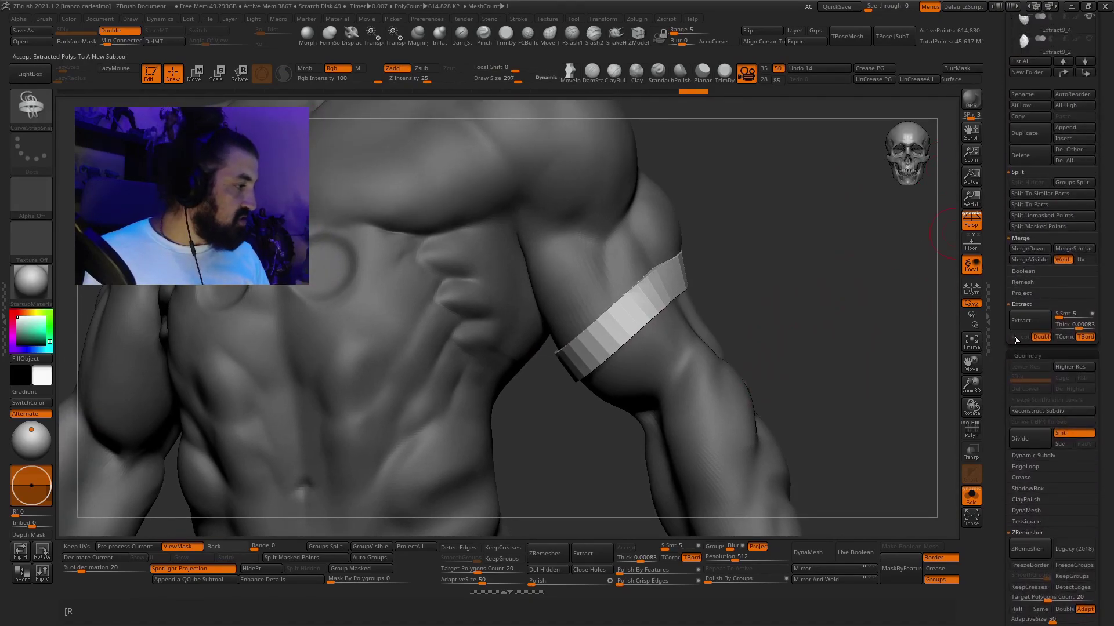
left_click(1056, 228)
right_click_drag(641, 321, 650, 322)
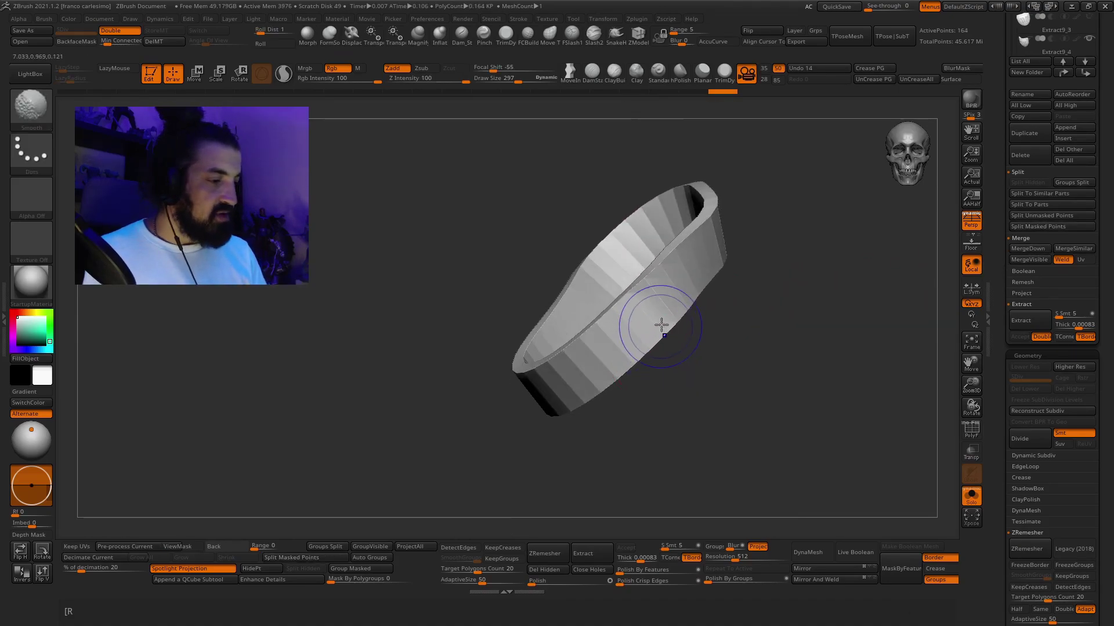
key("shift+f")
right_click_drag(726, 289, 686, 361)
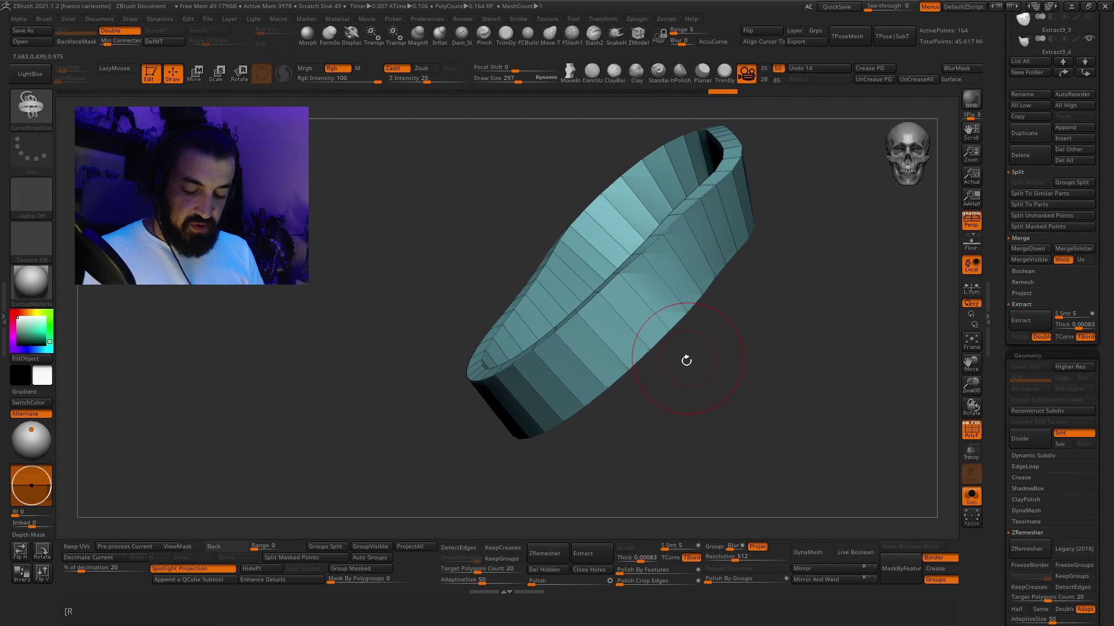
- Try one subdivision level on the strap and check its edges with PolyFrame off and on
key("ctrl+d")
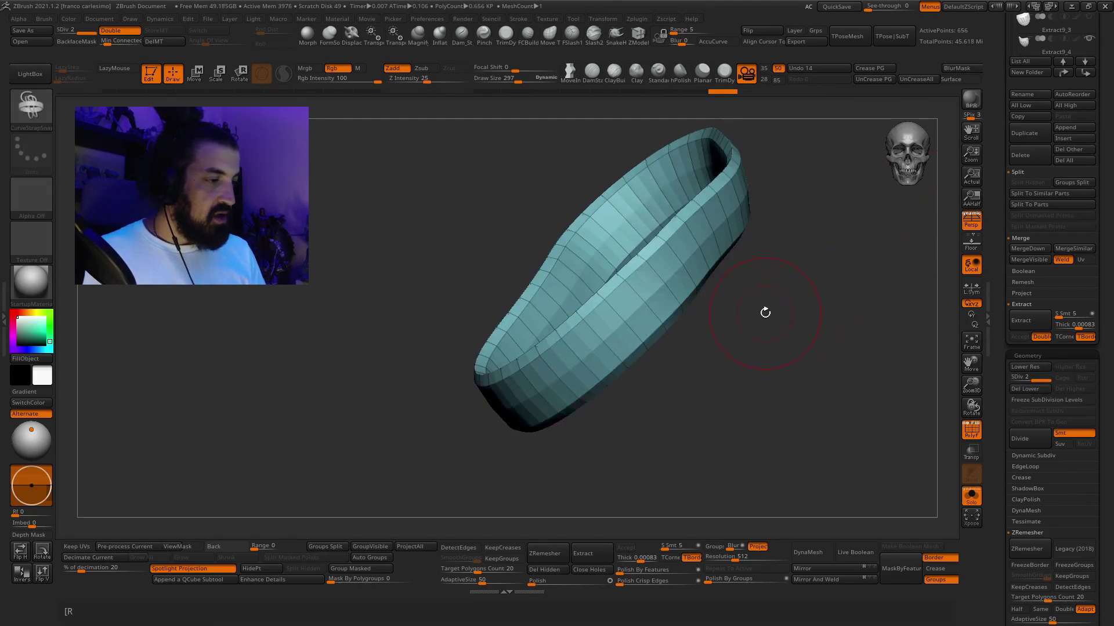
key("shift+f")
right_click_drag(778, 319, 768, 343)
key("shift+f")
right_click_drag(696, 244, 754, 296, "ctrl")
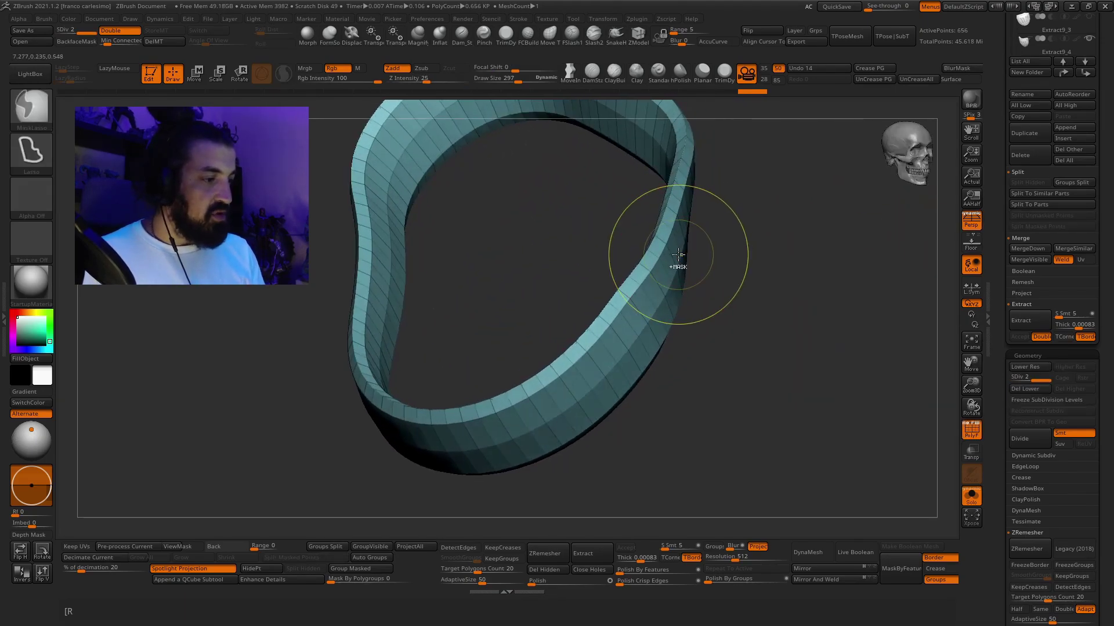
key("shift+d")
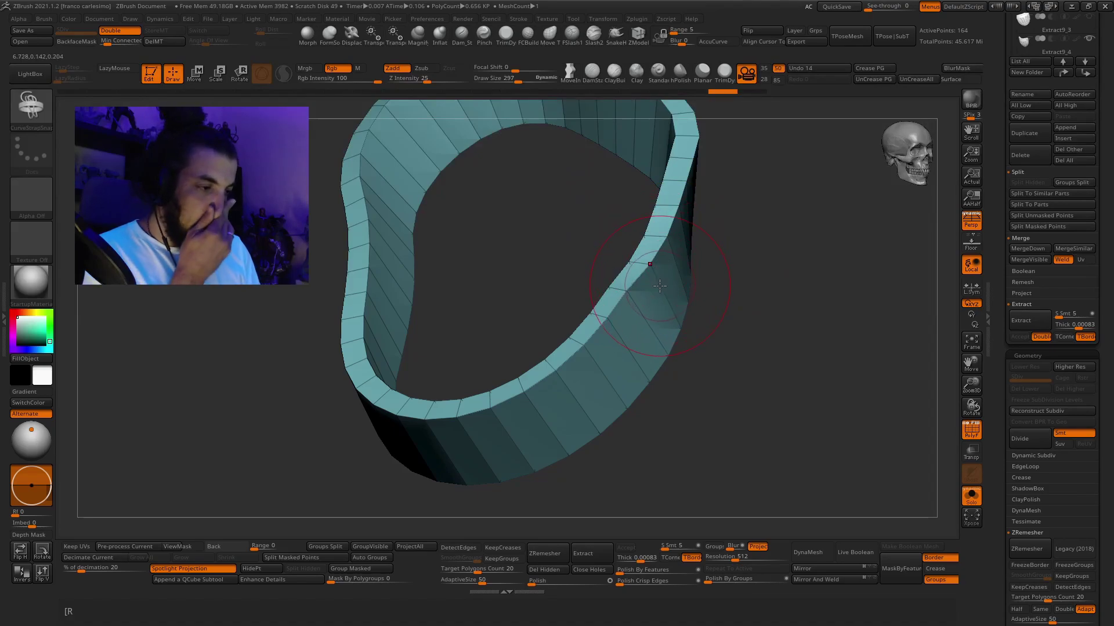
right_click_drag(644, 342, 603, 307, "ctrl")
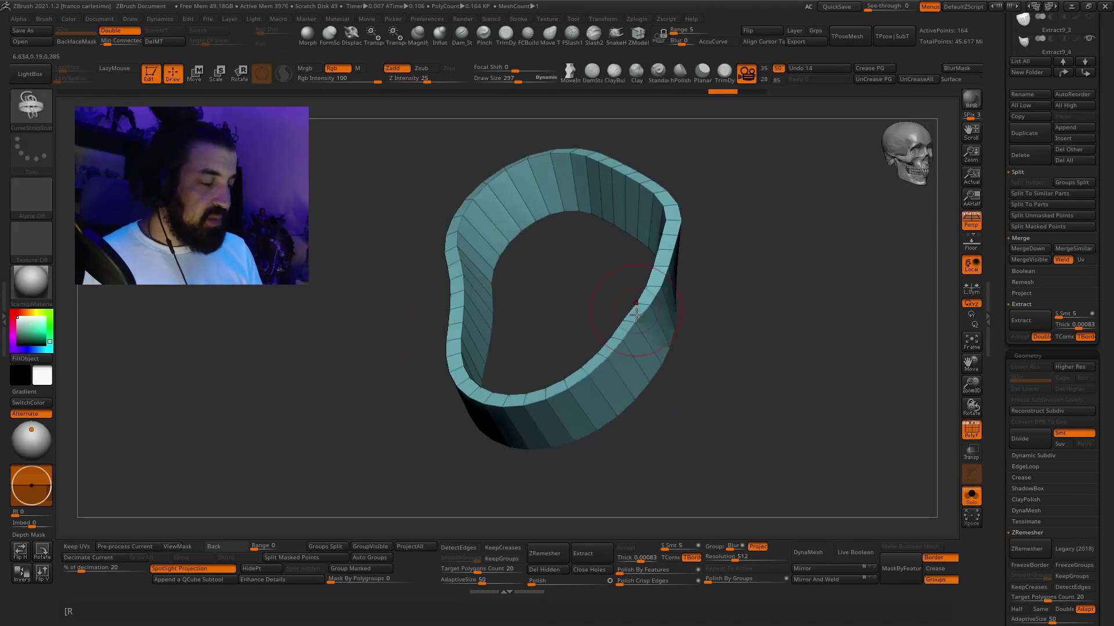
- Try two subdivision levels on the strap and preview the smoothed shape without PolyFrame
key("ctrl+d")
key("ctrl+d")
right_click_drag(678, 281, 659, 325)
key("shift+f")
key("shift+d")
key("shift+d")
key("shift+f")
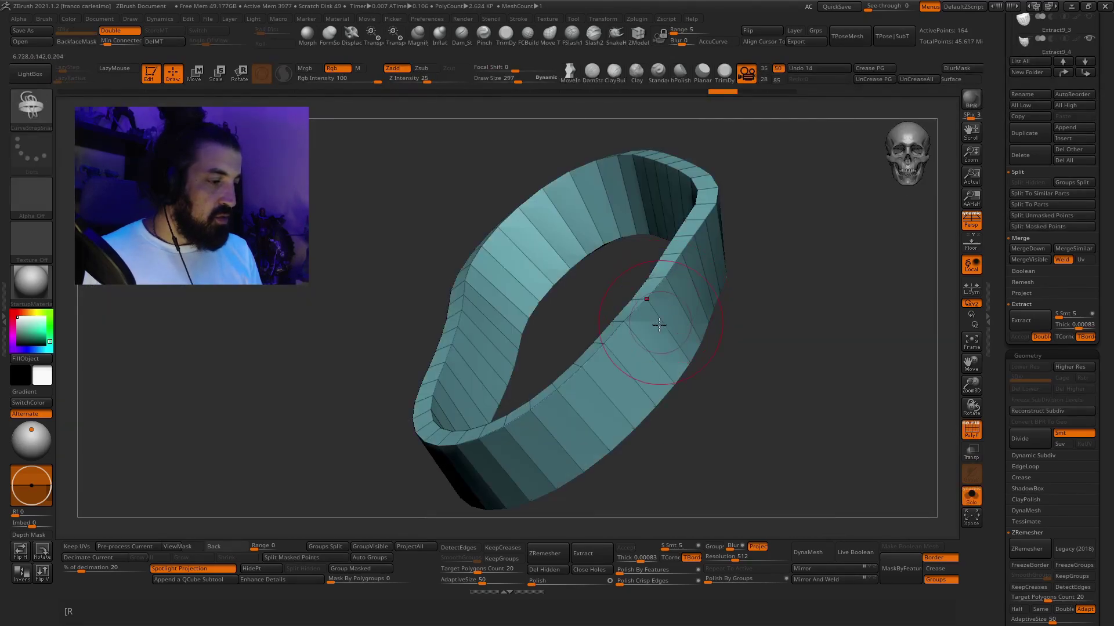
- Divide the strap into separate inner, rim and outer polygroups with Groups By Normals
scroll(1000, 322, "down", 5)
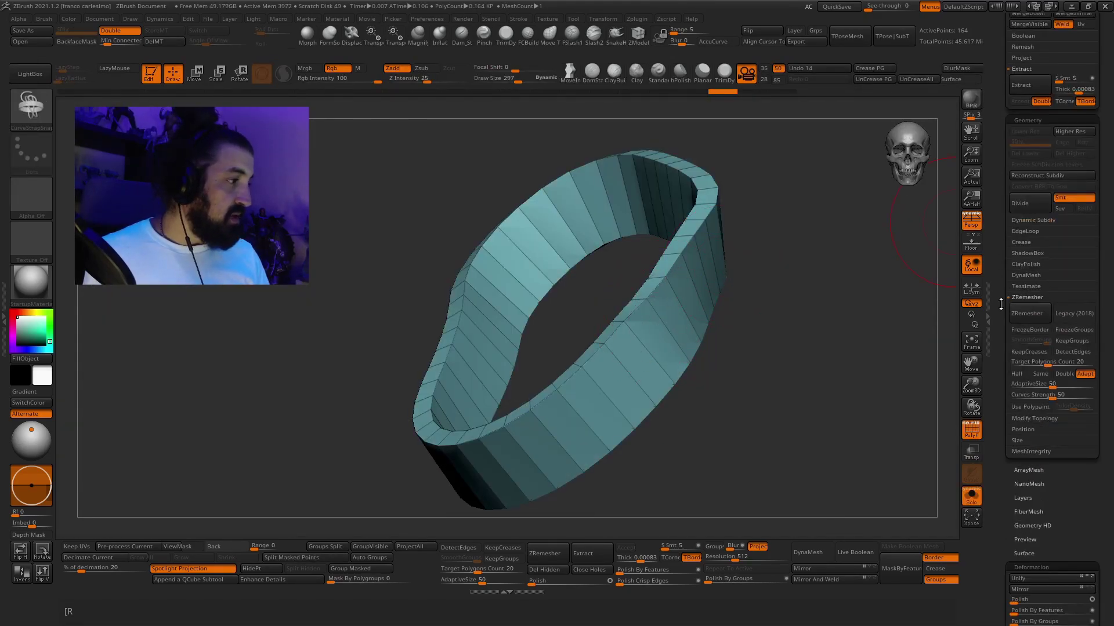
scroll(998, 335, "down", 10)
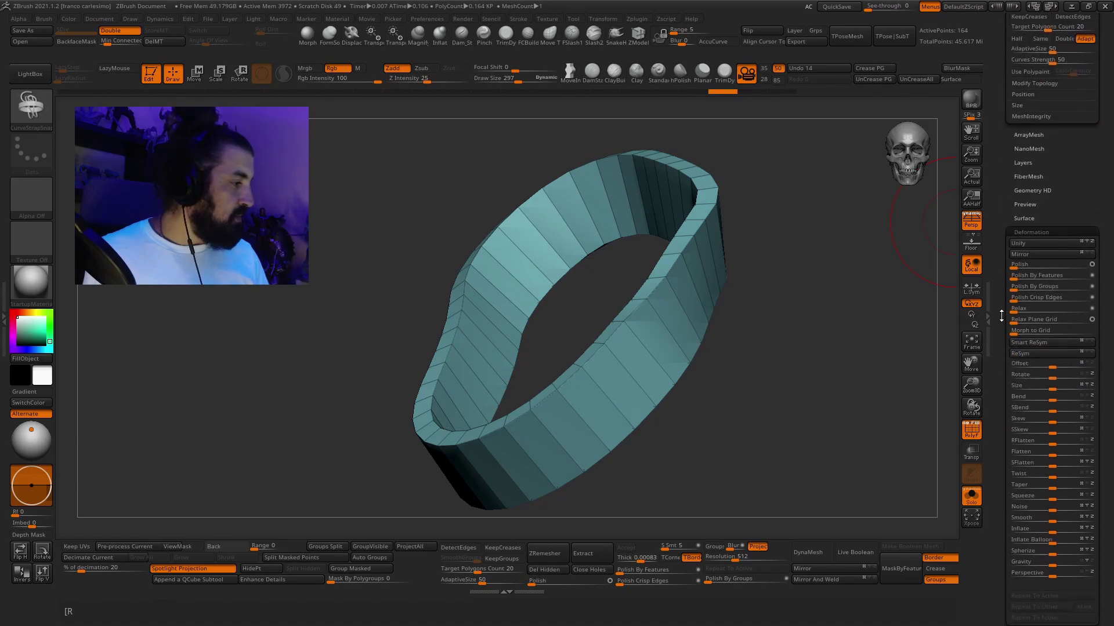
scroll(1001, 339, "down", 2)
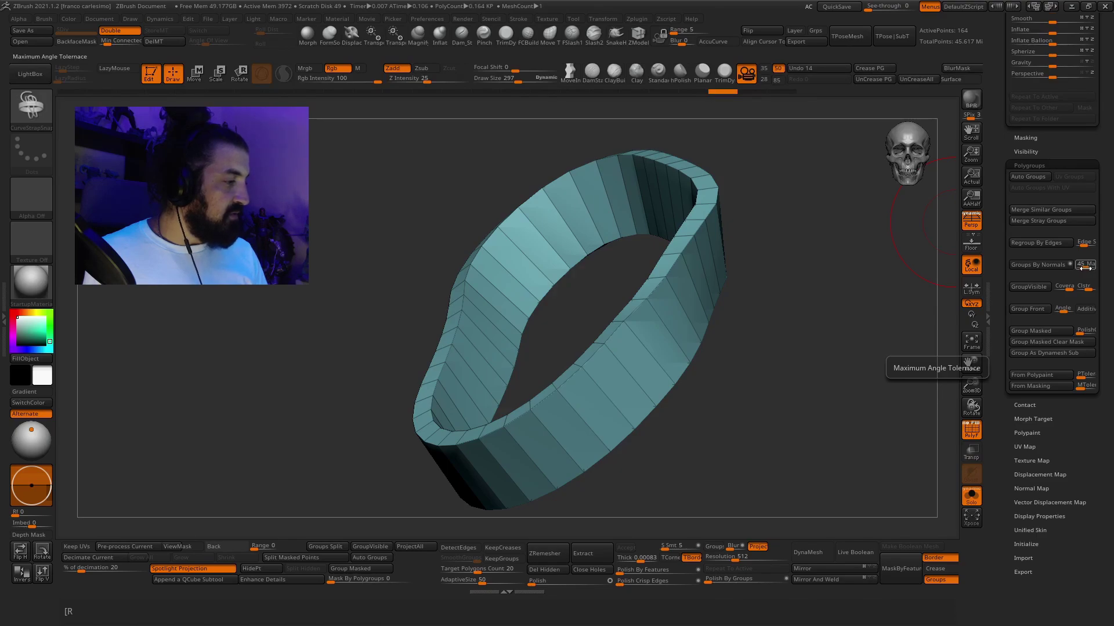
left_click(1033, 266)
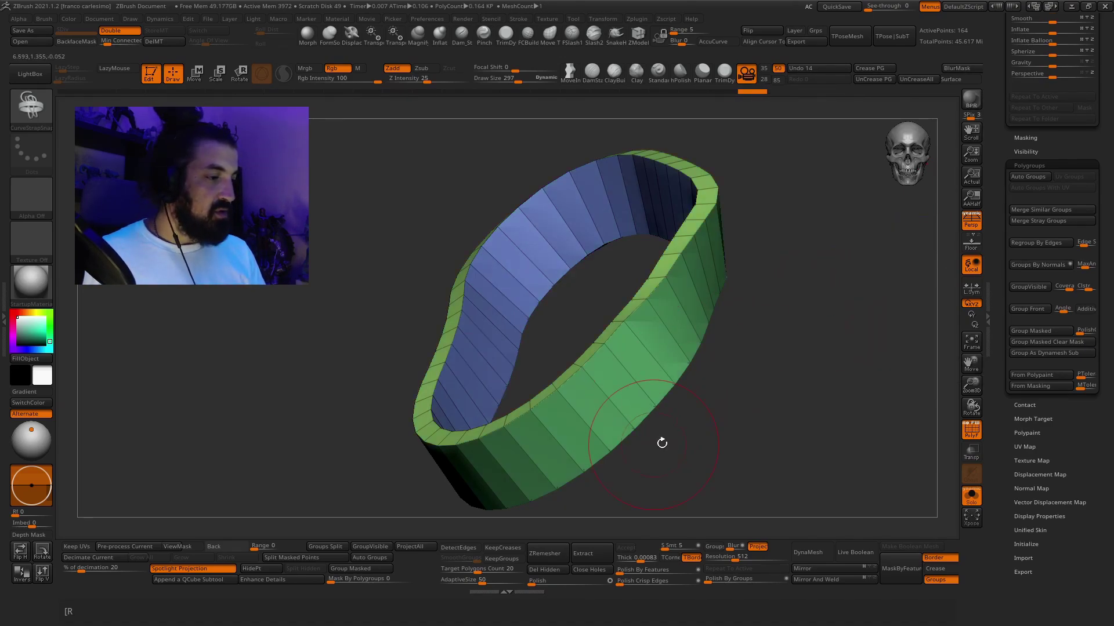
- Examine the strap's polygroup borders and faceted surface from several angles with PolyFrame off and on
left_click_drag(661, 442, 708, 362)
right_click_drag(624, 339, 639, 281, "alt")
right_click_drag(649, 218, 649, 328, "alt")
mouse_move(644, 276)
left_mouse_down()
mouse_move(639, 323)
mouse_move(641, 293)
left_mouse_up()
mouse_move(651, 275)
right_mouse_down()
mouse_move(656, 294)
mouse_move(642, 294)
mouse_move(656, 294)
right_mouse_up()
key("shift+f")
left_click_drag(656, 294, 628, 302)
key("shift+f")
key("shift+d")
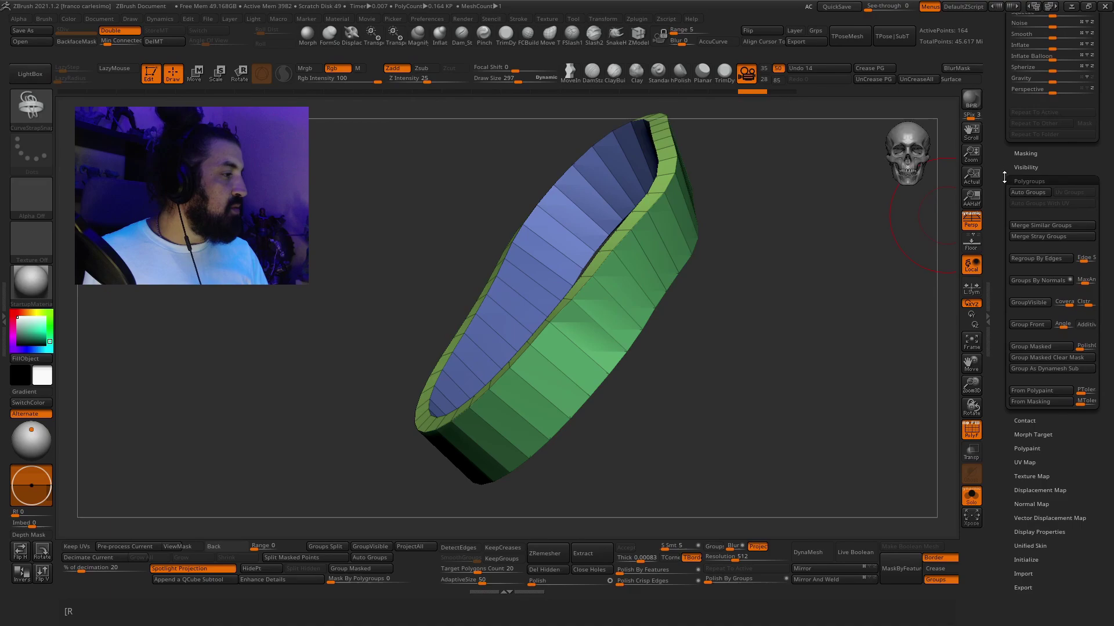
- Crease the strap's edges along its polygroup borders
left_click_drag(1004, 177, 999, 345)
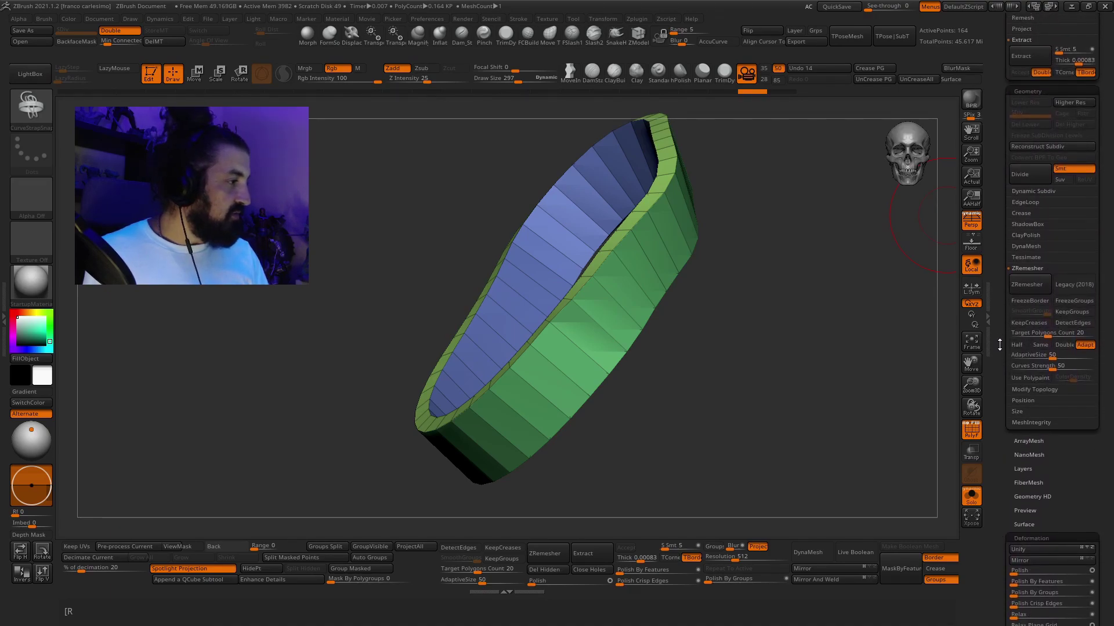
left_click(1024, 213)
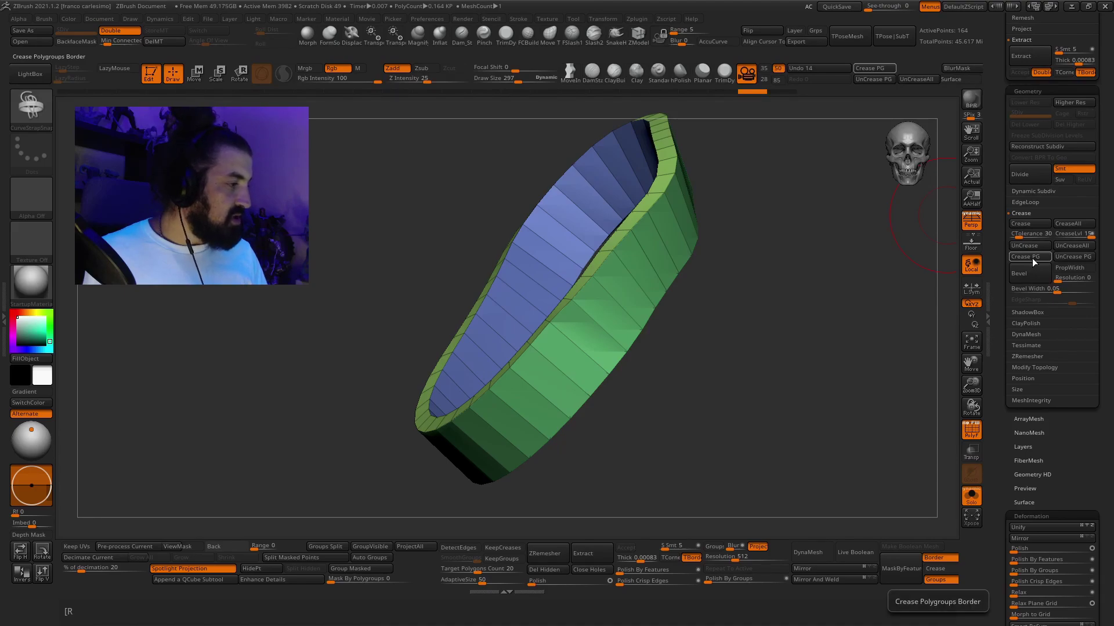
left_click(1030, 259)
right_click_drag(622, 165, 626, 198, "ctrl")
right_click_drag(626, 198, 629, 223)
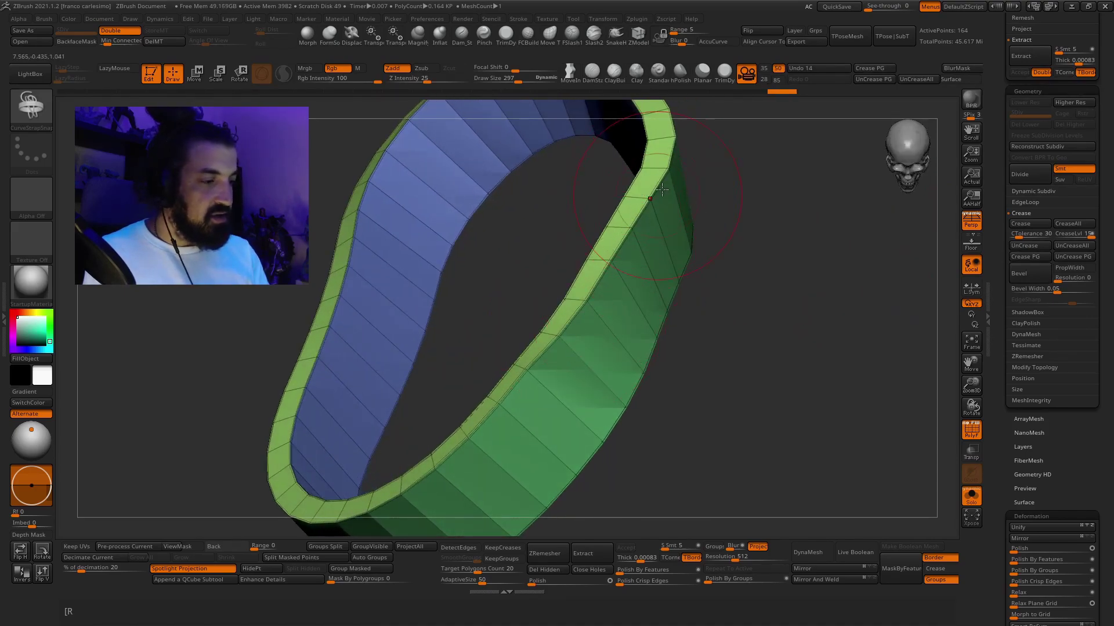
left_click_drag(661, 189, 626, 282)
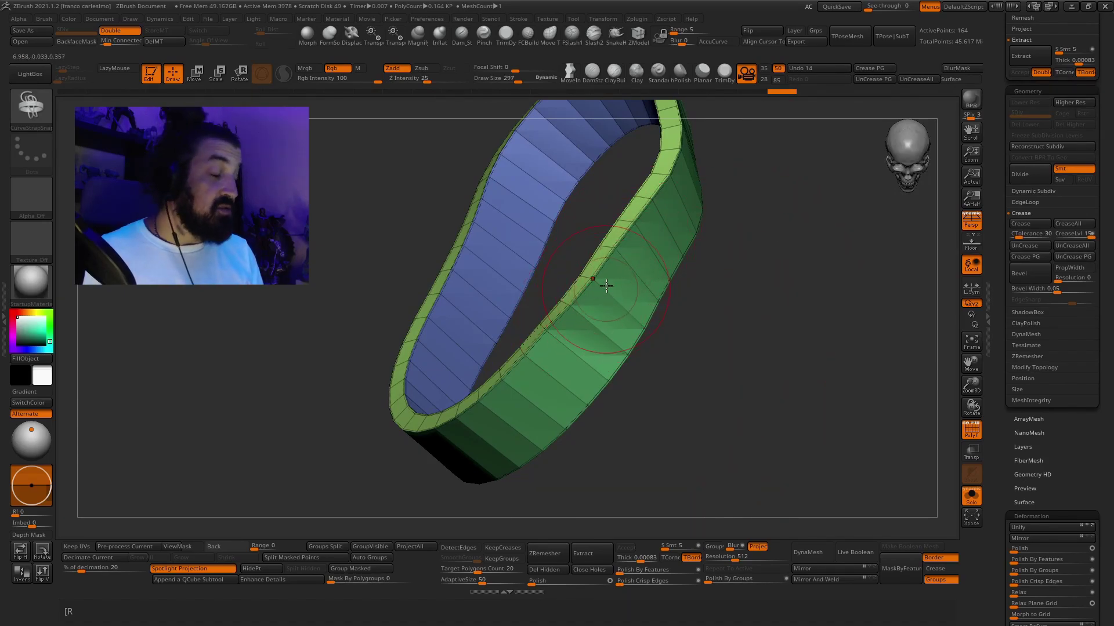
- Subdivide the creased strap to level 4, hide PolyFrame and show it together with the whole figure
key("ctrl")
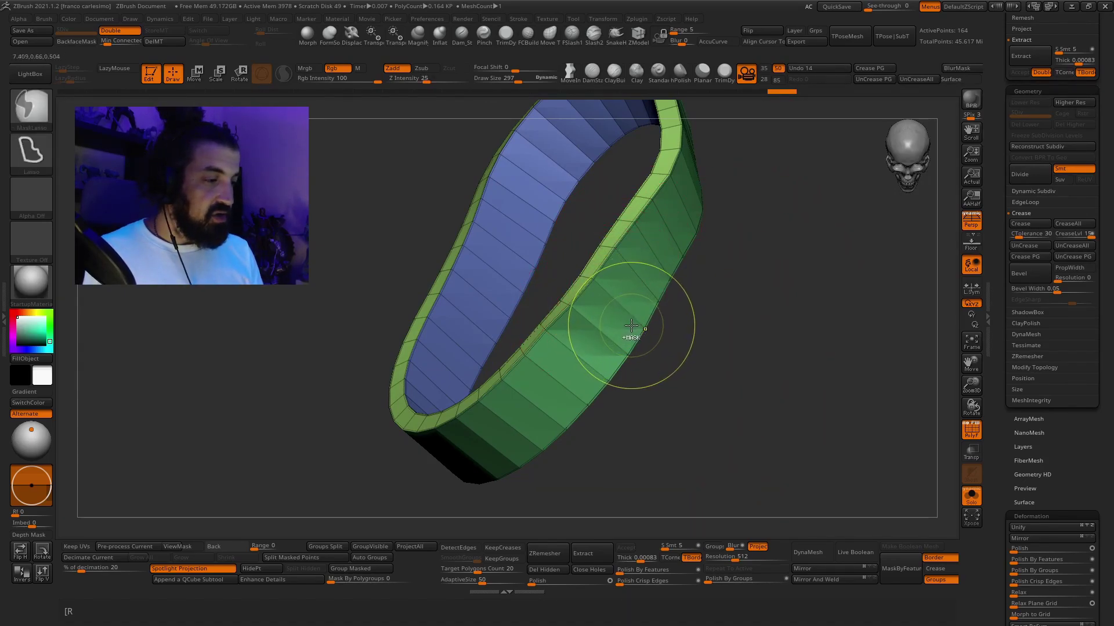
key("ctrl+d")
key("shift+f")
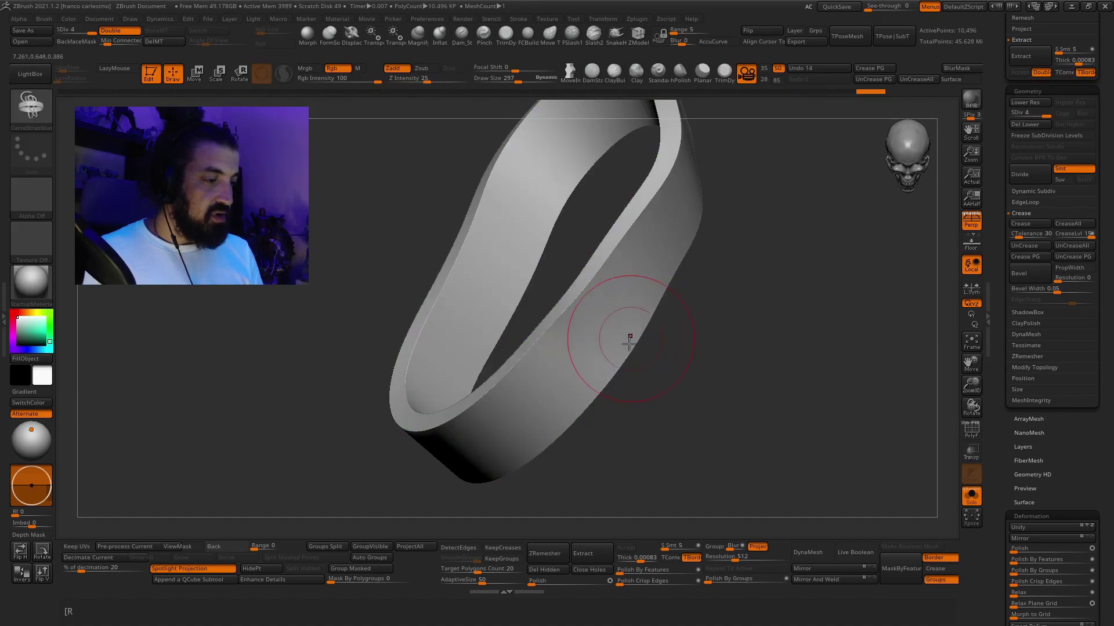
right_click_drag(629, 338, 676, 279, "ctrl")
key("alt+s")
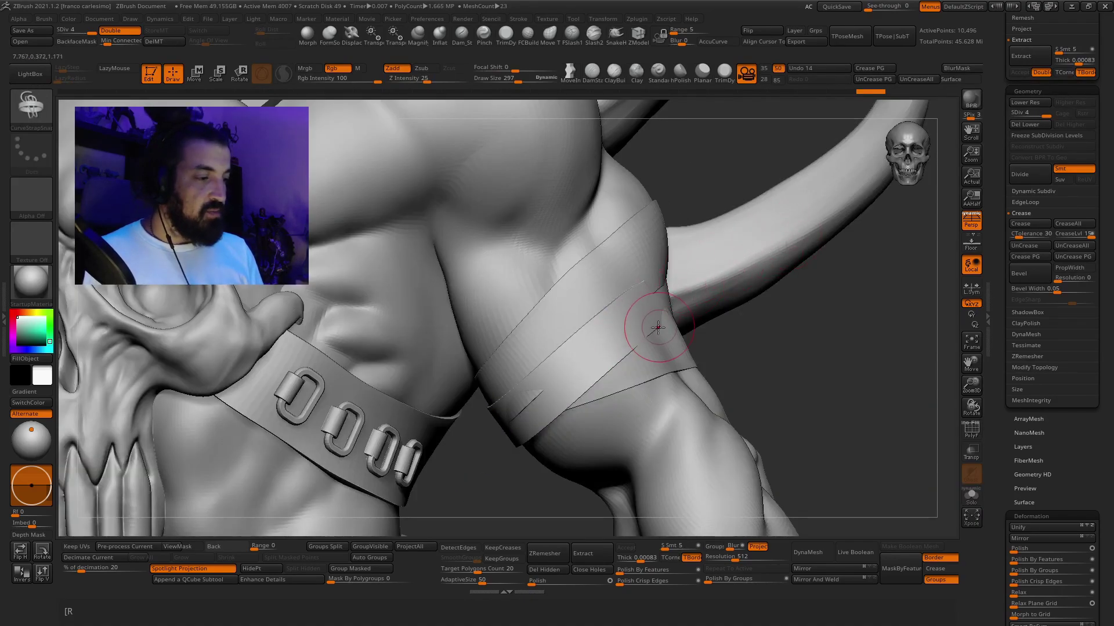
- Shape the strap around the upper arm with the Move brush, enlarging the draw size up to 1000
right_click_drag(659, 326, 624, 345)
key("b")
key("m")
key("v")
key("space")
left_click_drag(645, 312, 666, 310)
right_click_drag(667, 310, 647, 281)
key("space")
left_click_drag(659, 282, 657, 276)
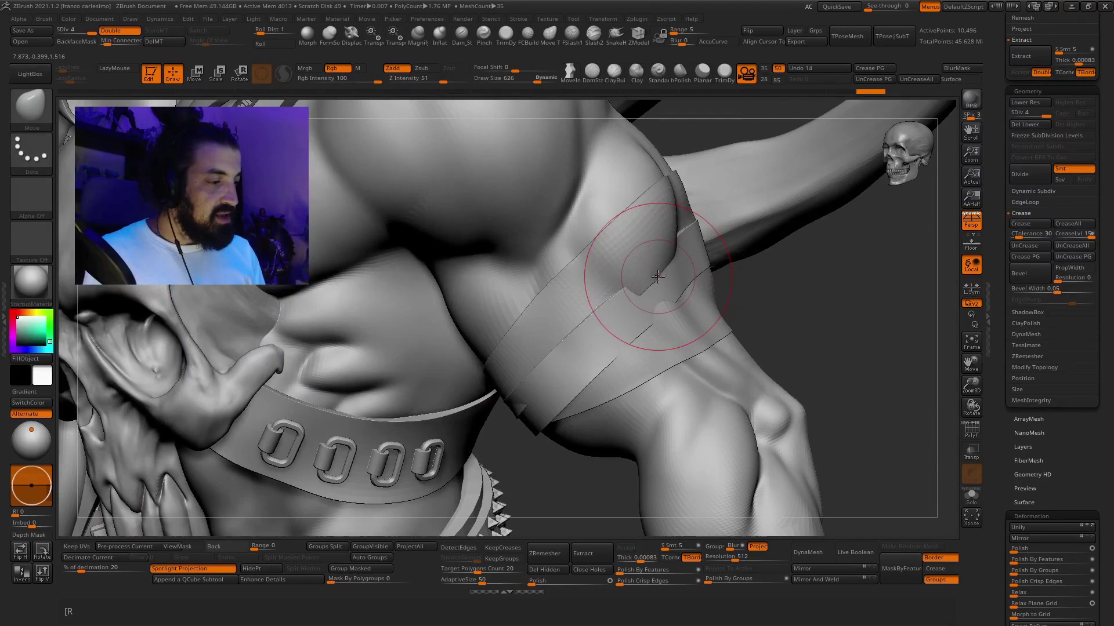
mouse_move(671, 254)
right_mouse_down()
mouse_move(681, 243)
mouse_move(696, 327)
mouse_move(608, 342)
mouse_move(589, 316)
mouse_move(607, 335)
mouse_move(641, 298)
mouse_move(640, 329)
mouse_move(753, 221)
mouse_move(781, 231)
mouse_move(653, 310)
mouse_move(621, 342)
mouse_move(609, 403)
mouse_move(609, 349)
mouse_move(689, 279)
mouse_move(599, 318)
mouse_move(689, 286)
mouse_move(653, 303)
mouse_move(634, 330)
mouse_move(652, 295)
mouse_move(621, 316)
right_mouse_up()
right_click(621, 343)
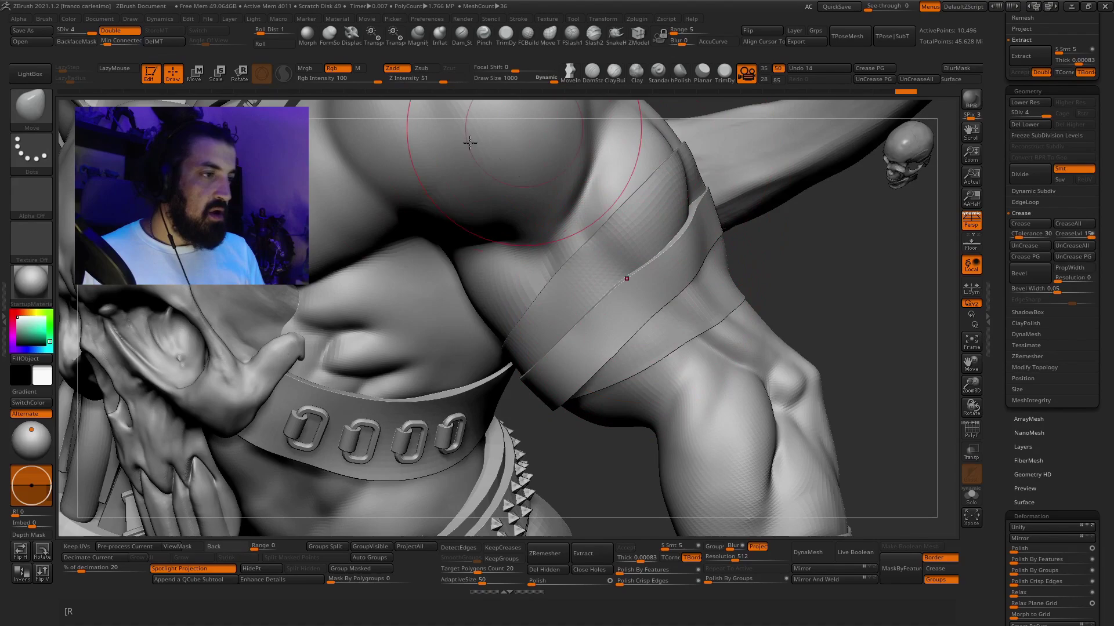
- Conform the strap to the straps and arm beneath using the ZProject brush with Zsub, Rgb off and Z Intensity 28, smoothing the projected area
left_click(41, 110)
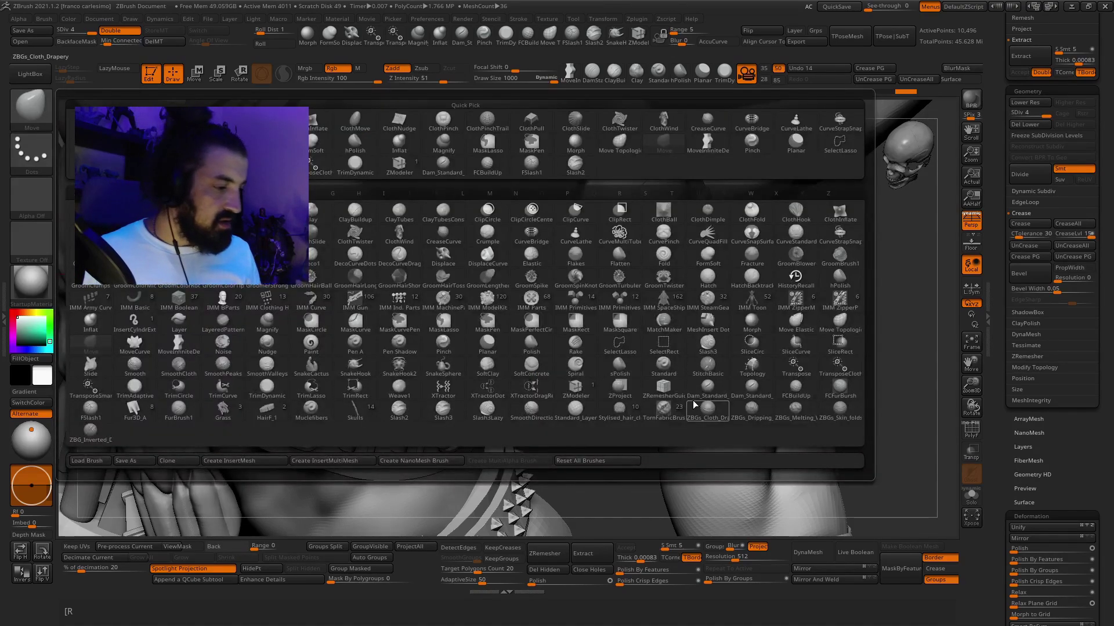
left_click(621, 391)
key("space")
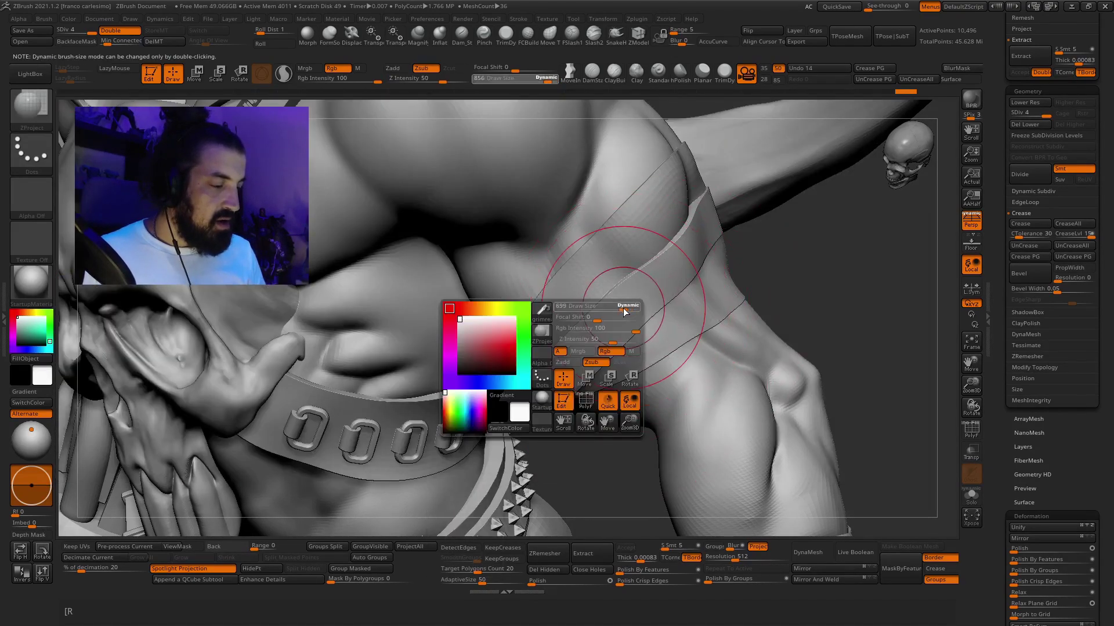
left_click(343, 68)
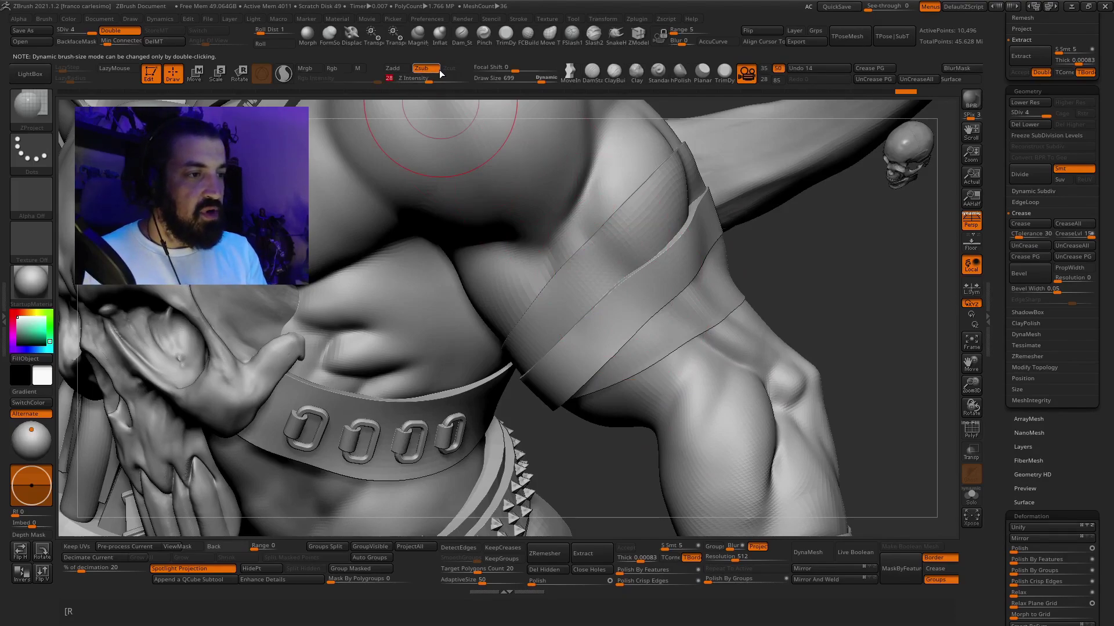
left_click_drag(637, 298, 571, 376)
right_click_drag(572, 376, 589, 348)
left_click_drag(589, 348, 564, 380)
right_click_drag(564, 381, 594, 336)
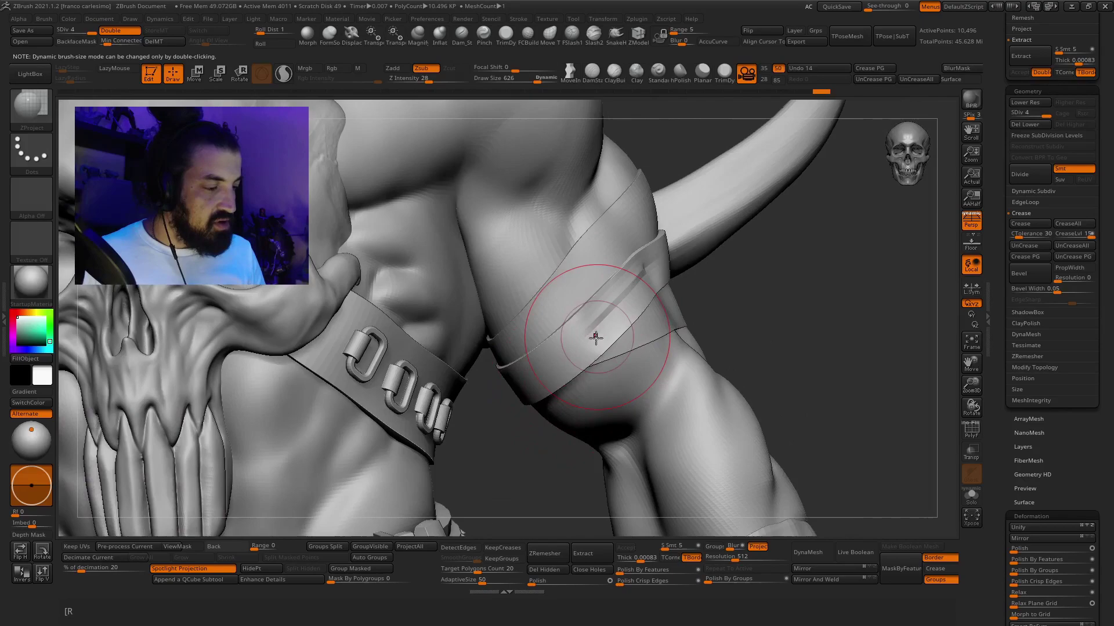
left_click_drag(594, 336, 560, 365)
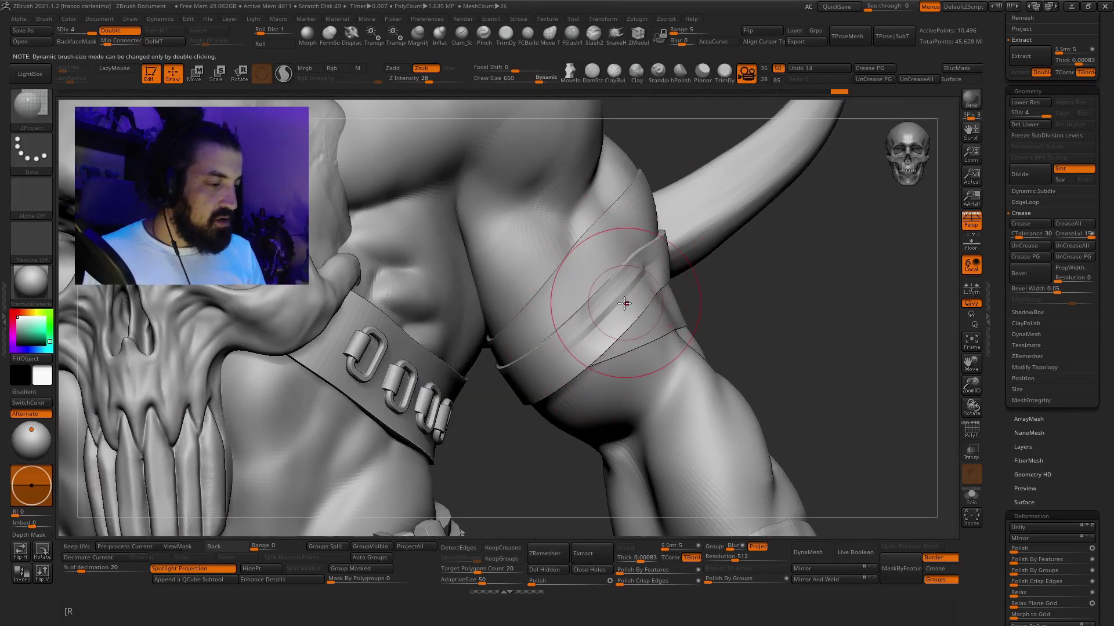
right_click_drag(627, 303, 621, 312)
left_click_drag(642, 274, 587, 338, "shift")
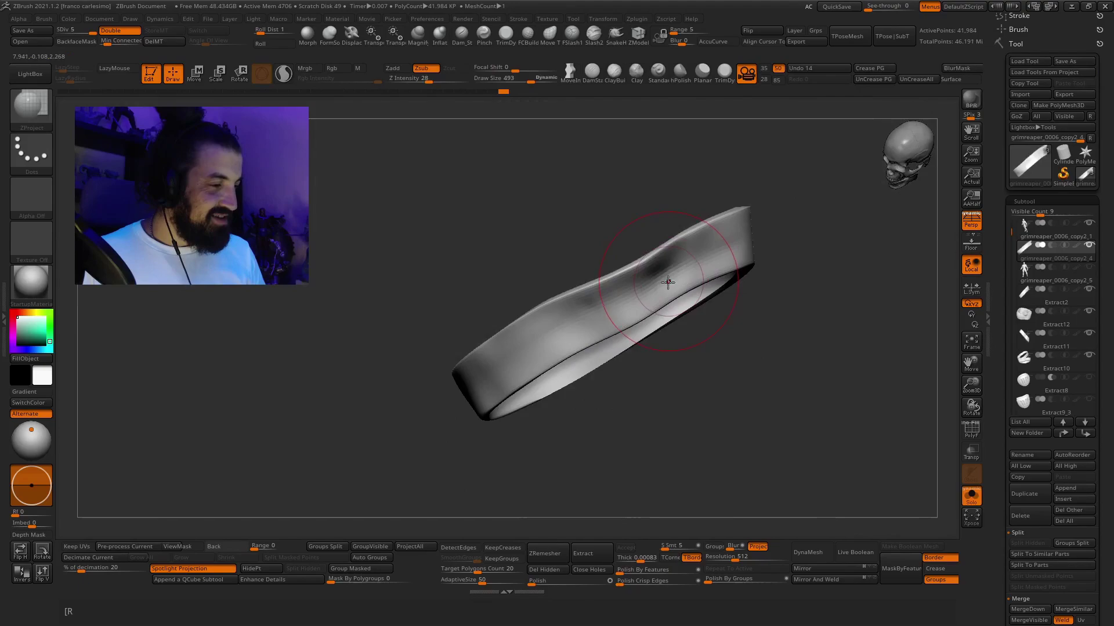
- Remesh the isolated strap with ZRemesher, turning on KeepGroups and lowering SmoothGroups
key("shift+f")
mouse_move(666, 282)
right_mouse_down("ctrl")
mouse_move(659, 315)
mouse_move(667, 299)
right_mouse_up("ctrl")
key("shift+f")
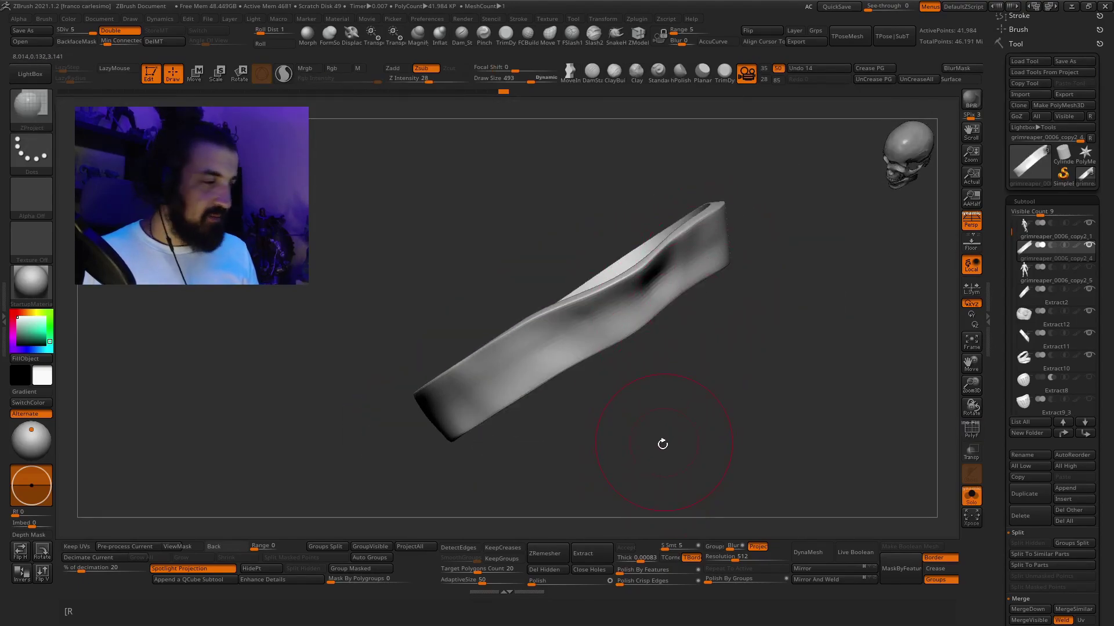
key("shift+f")
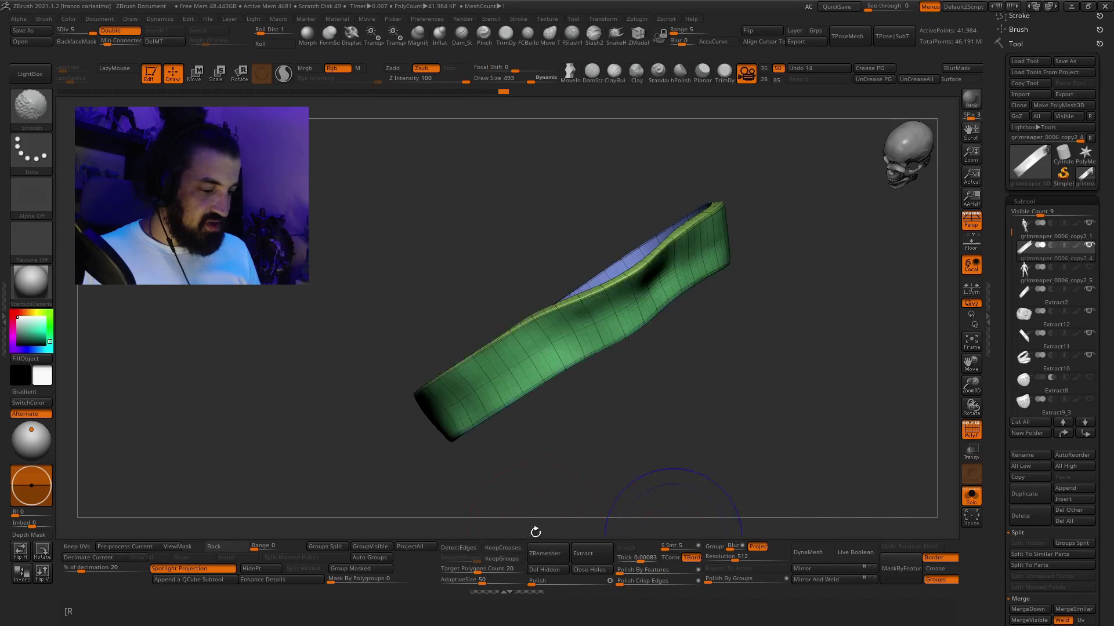
scroll(1034, 261, "down", 5)
scroll(1000, 314, "down", 5)
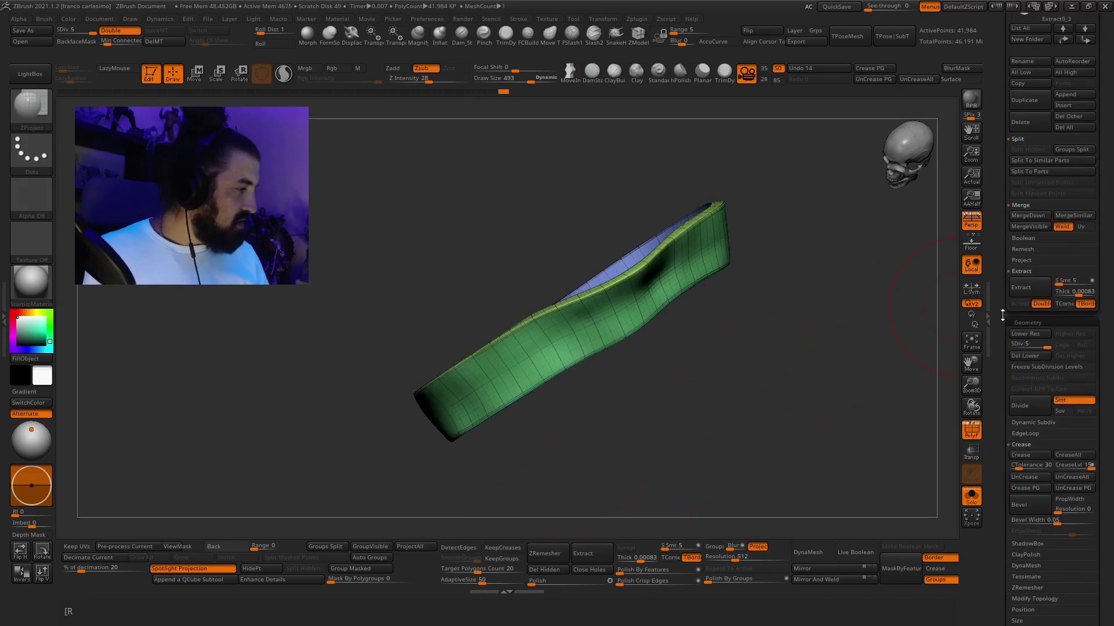
scroll(1000, 332, "down", 8)
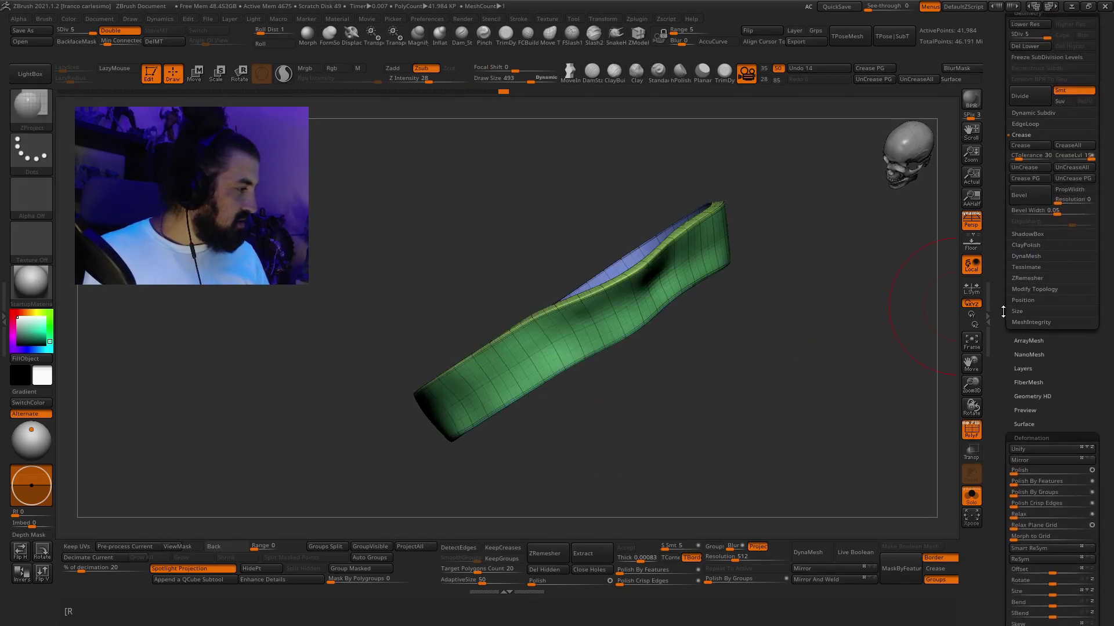
left_click_drag(1001, 328, 1003, 318)
left_click(1024, 206)
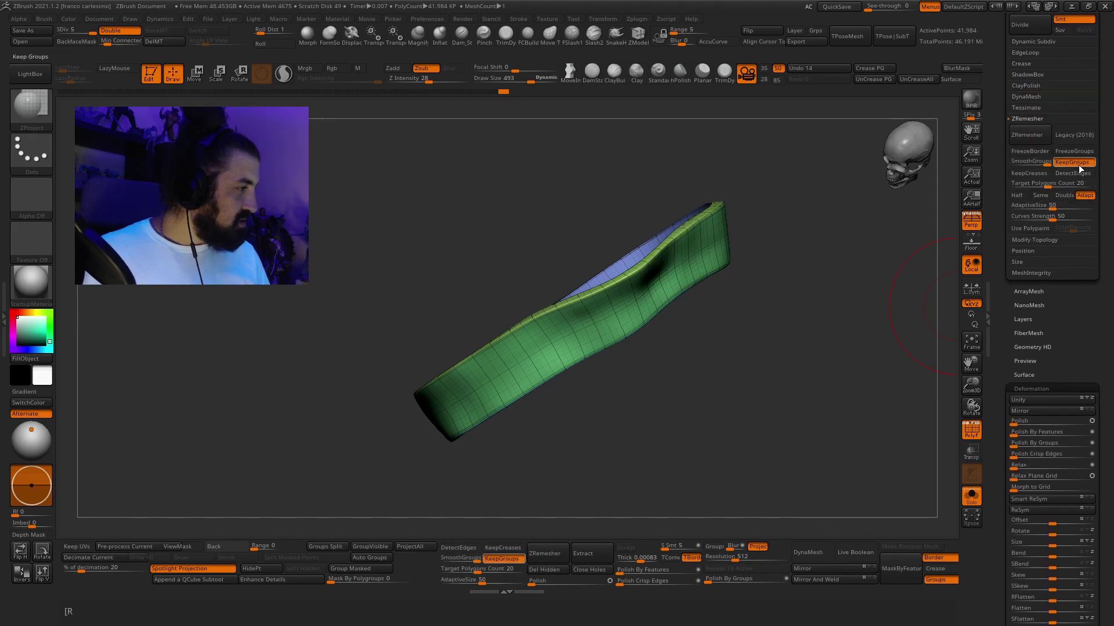
left_click(1008, 167)
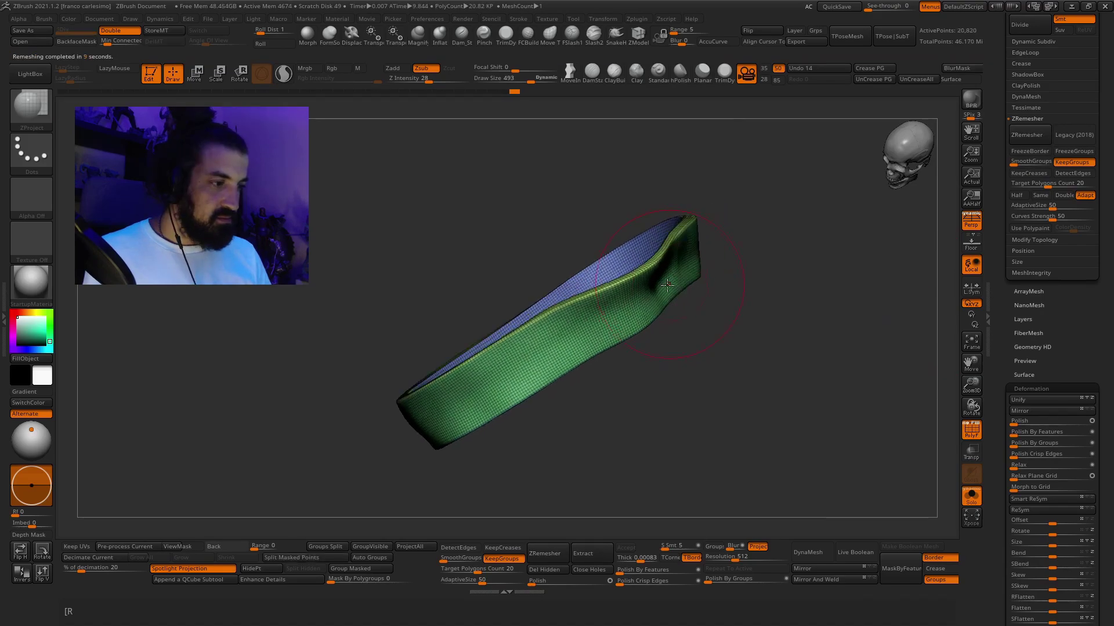
- Subdivide the remeshed strap to level 3, hide PolyFrame and leave Solo mode
key("ctrl+d")
key("ctrl+d")
key("shift+f")
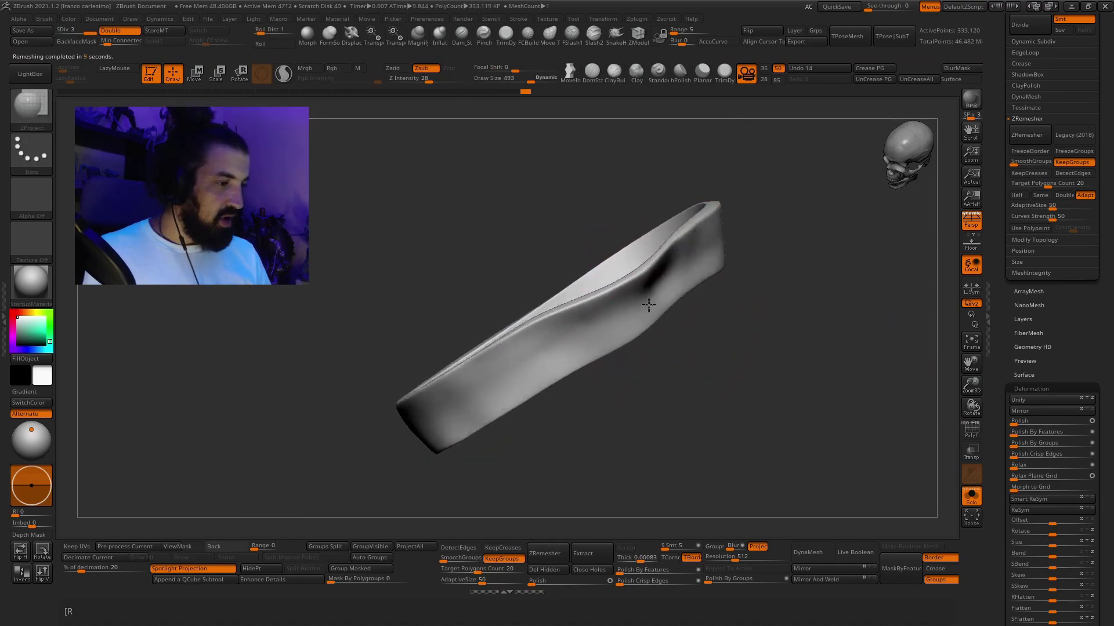
key("alt+s")
- Project the remeshed strap onto the surfaces beneath it with ZProject strokes and smooth the uneven areas
left_click_drag(656, 286, 604, 319)
right_click_drag(600, 334, 611, 315)
left_click_drag(611, 316, 535, 344)
right_click_drag(591, 316, 679, 279)
left_click_drag(709, 270, 677, 278, "shift")
right_click_drag(678, 278, 666, 298)
mouse_move(667, 299)
left_mouse_down("shift")
mouse_move(677, 289)
mouse_move(642, 304)
left_mouse_up("shift")
right_click_drag(626, 318, 657, 333)
- Lower ZProject's Z Intensity to 16 and refine the strap's fit around the arm with lighter projection and smoothing
key("space")
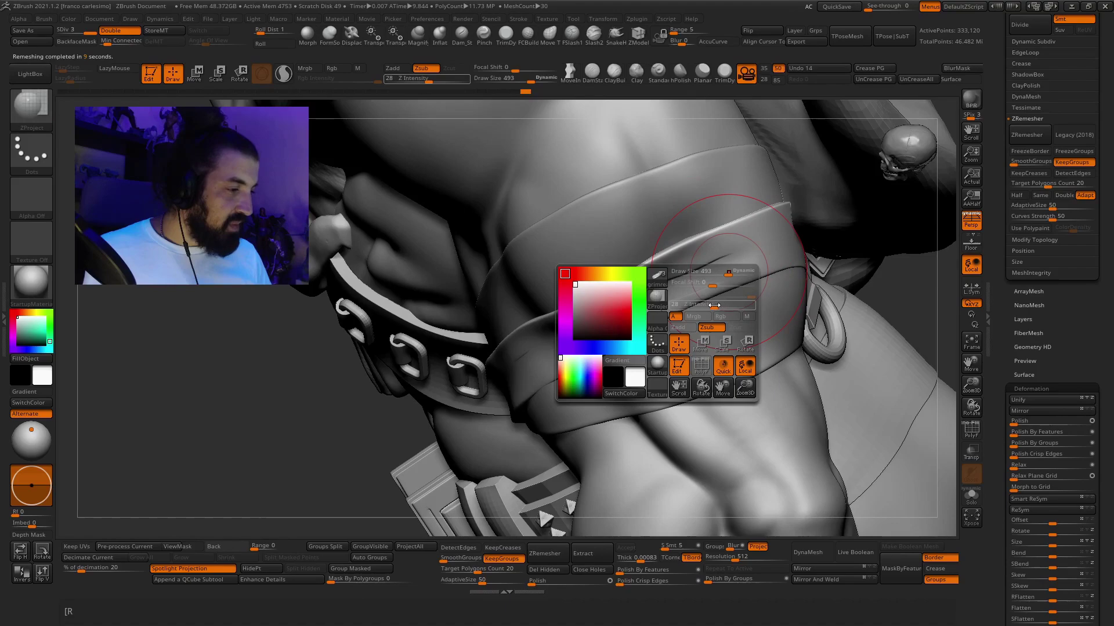
left_click_drag(714, 305, 637, 317)
mouse_move(637, 318)
right_mouse_down()
mouse_move(669, 291)
mouse_move(667, 268)
right_mouse_up()
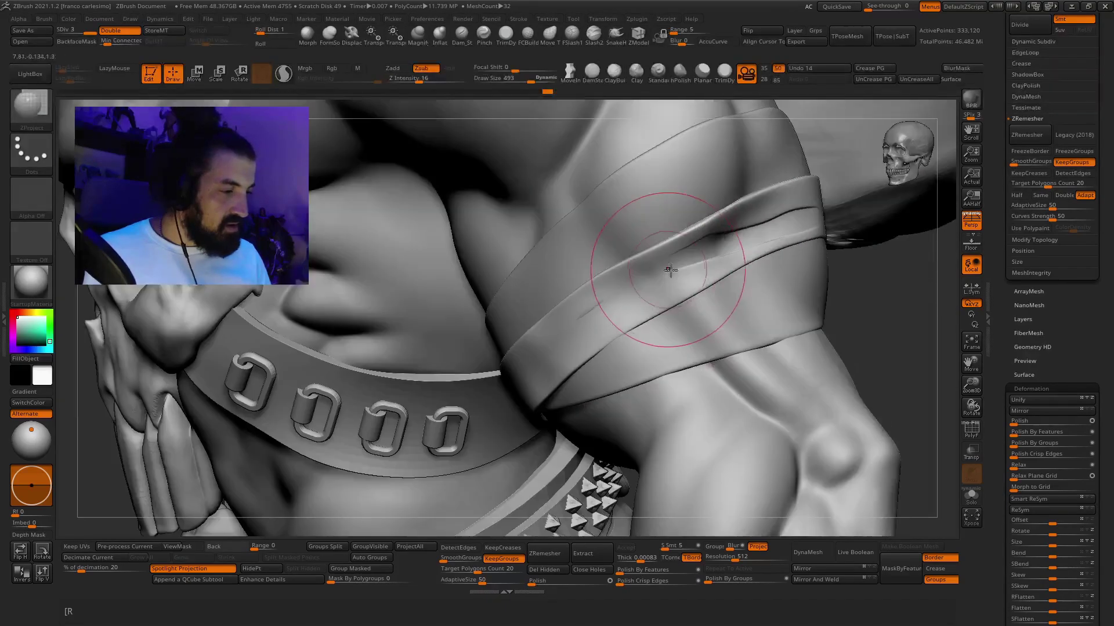
left_click_drag(685, 258, 635, 284)
right_click_drag(635, 284, 650, 280)
left_click_drag(644, 281, 607, 303)
right_click_drag(607, 303, 628, 292)
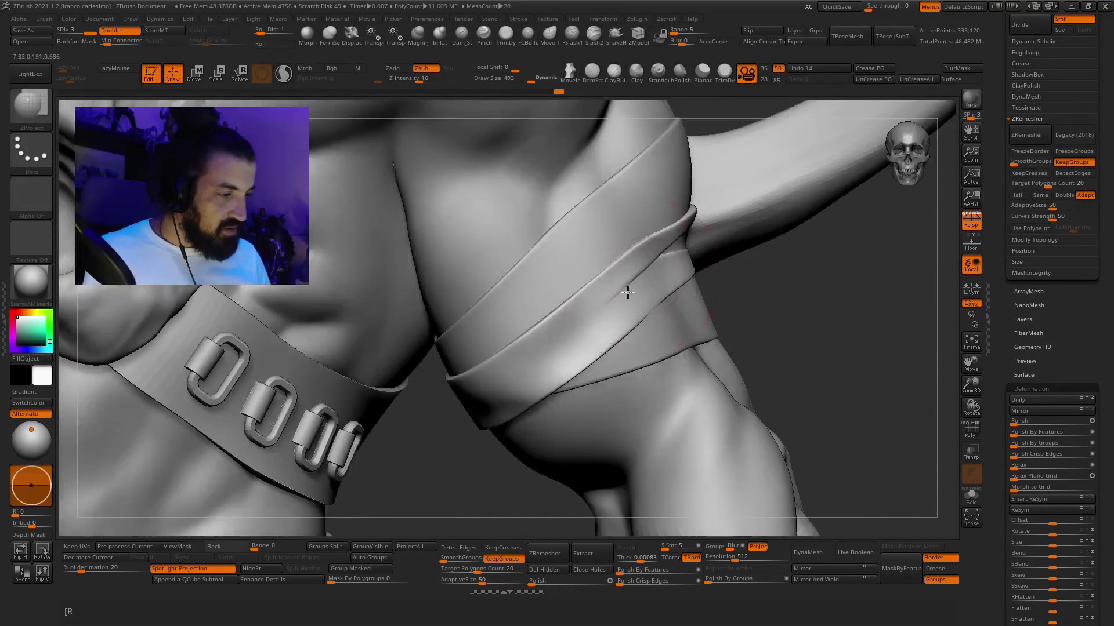
mouse_move(561, 353)
right_mouse_down()
mouse_move(628, 291)
mouse_move(584, 286)
mouse_move(615, 324)
mouse_move(557, 369)
mouse_move(597, 324)
mouse_move(583, 332)
mouse_move(624, 316)
right_mouse_up()
left_click_drag(597, 328, 690, 269, "shift")
mouse_move(691, 268)
right_mouse_down()
mouse_move(636, 319)
mouse_move(649, 307)
mouse_move(661, 339)
mouse_move(676, 297)
mouse_move(691, 302)
mouse_move(676, 293)
mouse_move(659, 343)
mouse_move(638, 290)
mouse_move(651, 324)
right_mouse_up()
left_click(690, 303, "alt")
- Raise the maximum brush size to 3946 in the drawing preferences and enlarge the Move brush to that size
key("space")
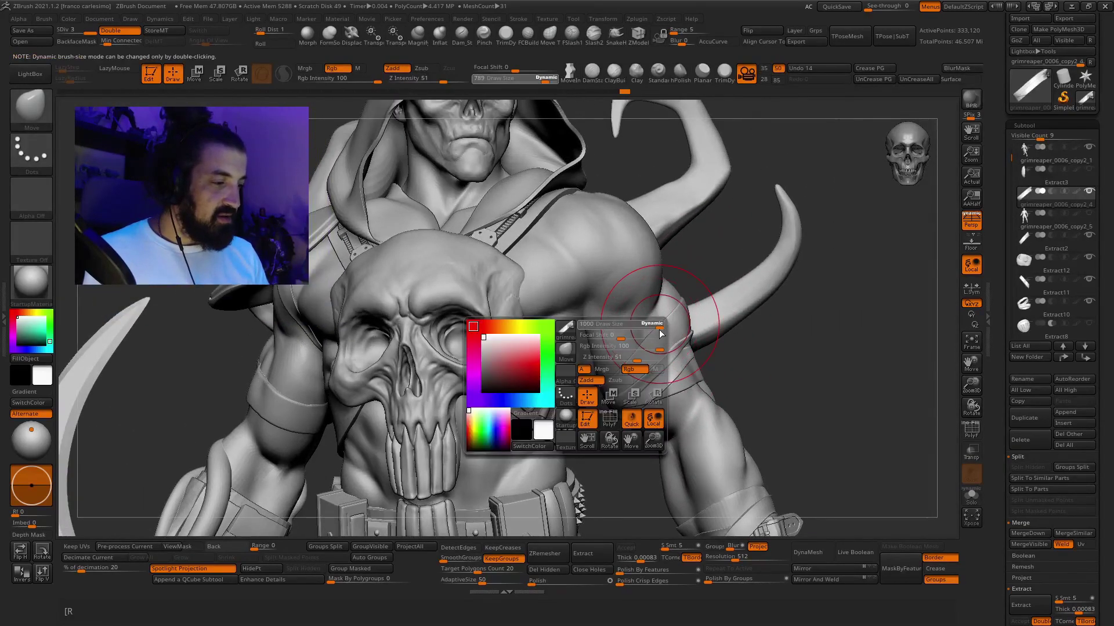
mouse_move(674, 333)
left_mouse_down()
mouse_move(605, 335)
mouse_move(659, 334)
left_mouse_up()
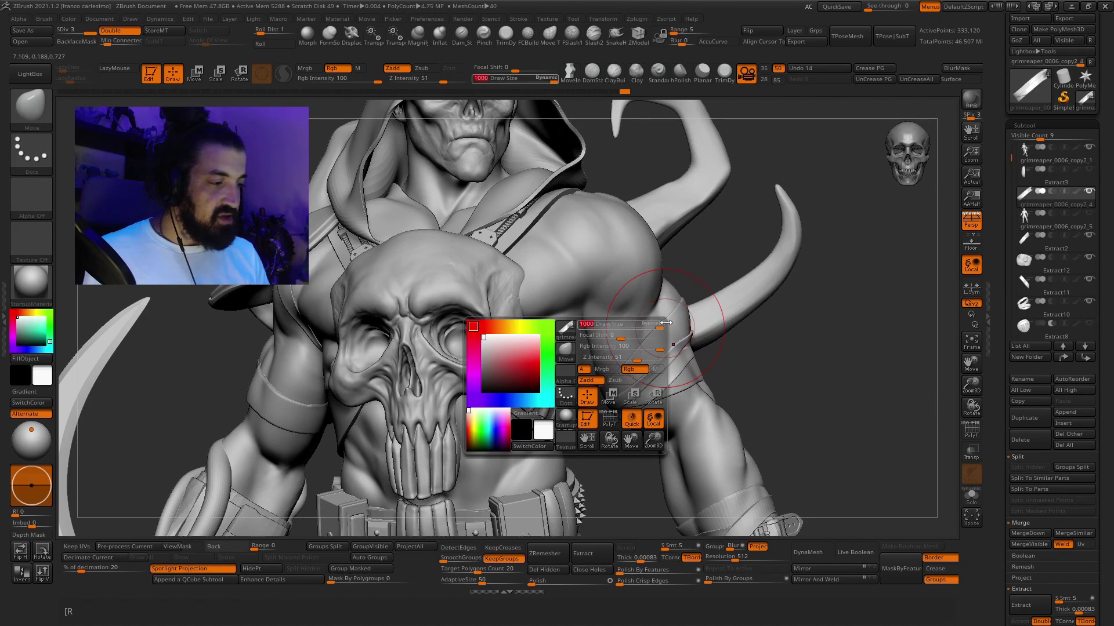
right_click_drag(665, 341, 560, 229)
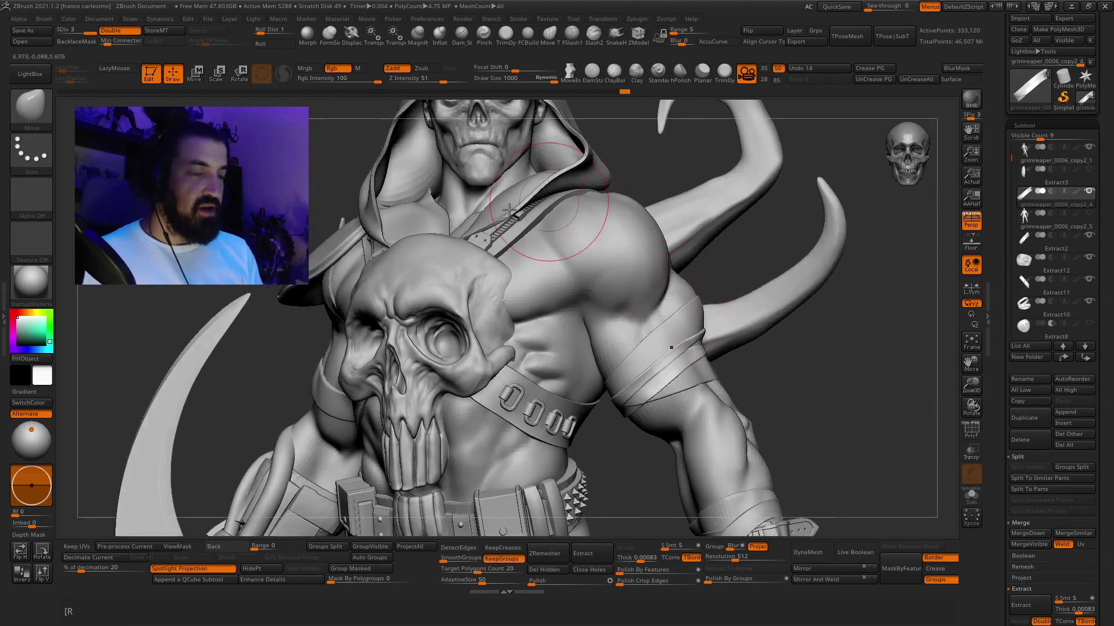
left_click(427, 19)
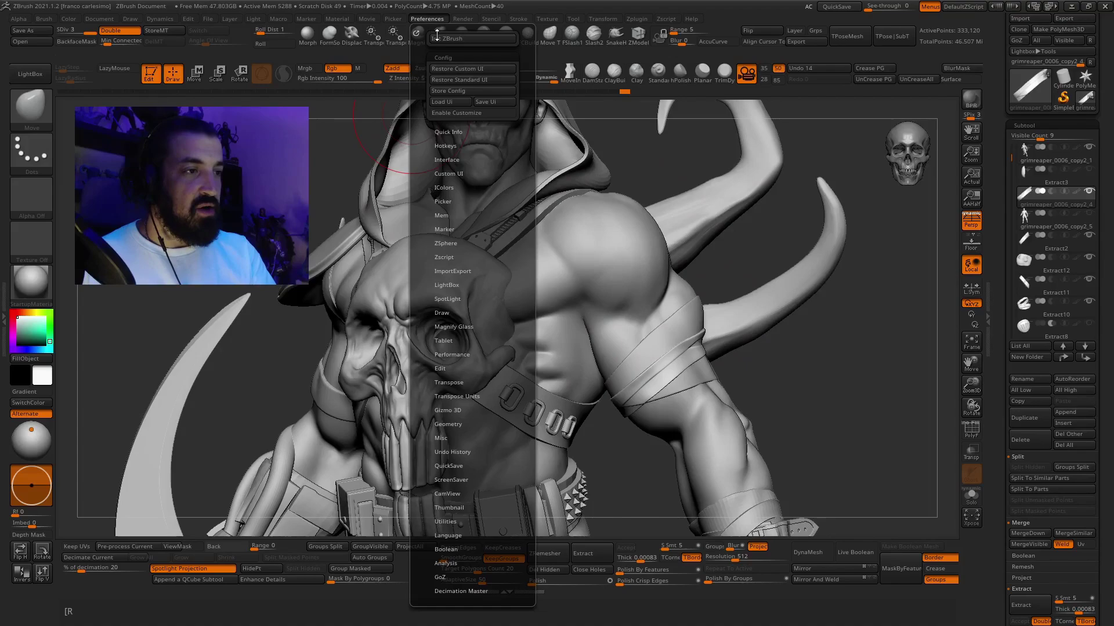
left_click(443, 313)
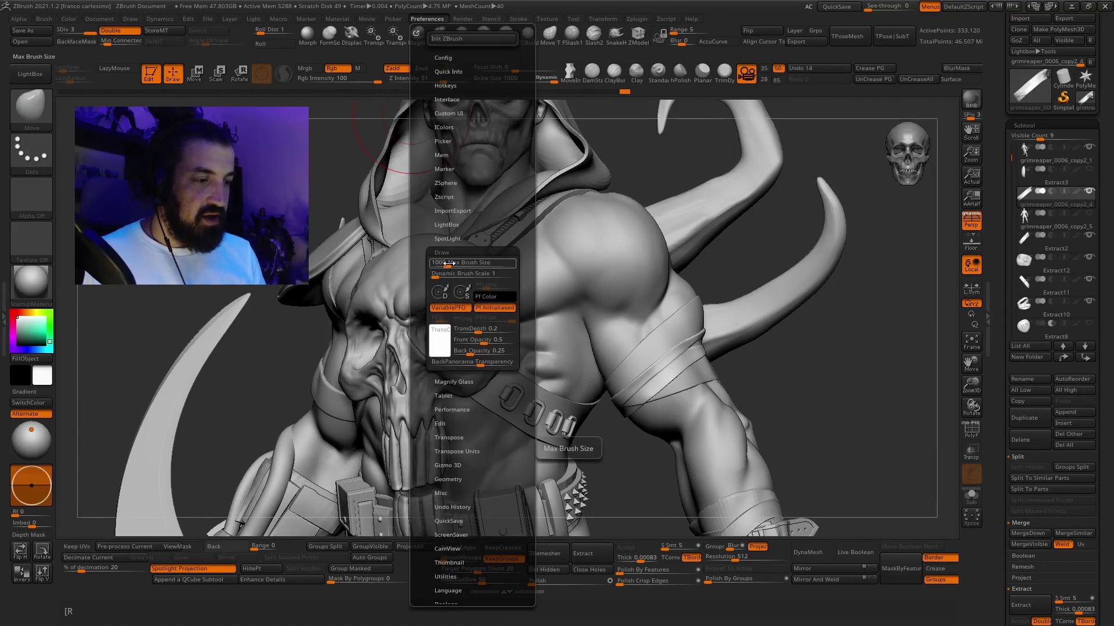
left_click_drag(452, 263, 465, 262)
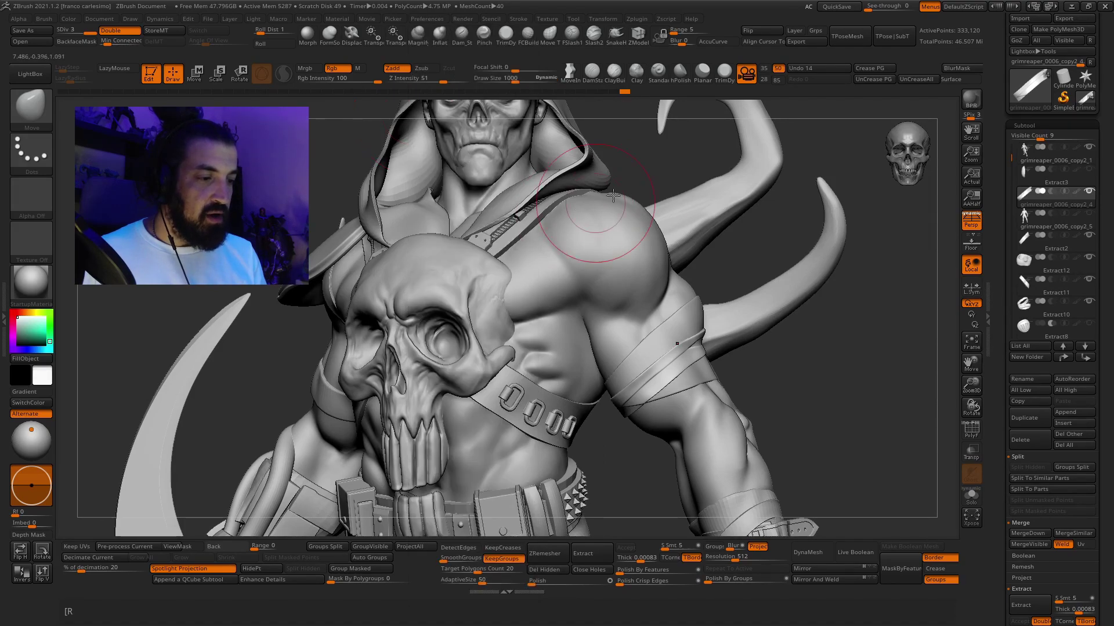
key("space")
left_click_drag(609, 292, 648, 295)
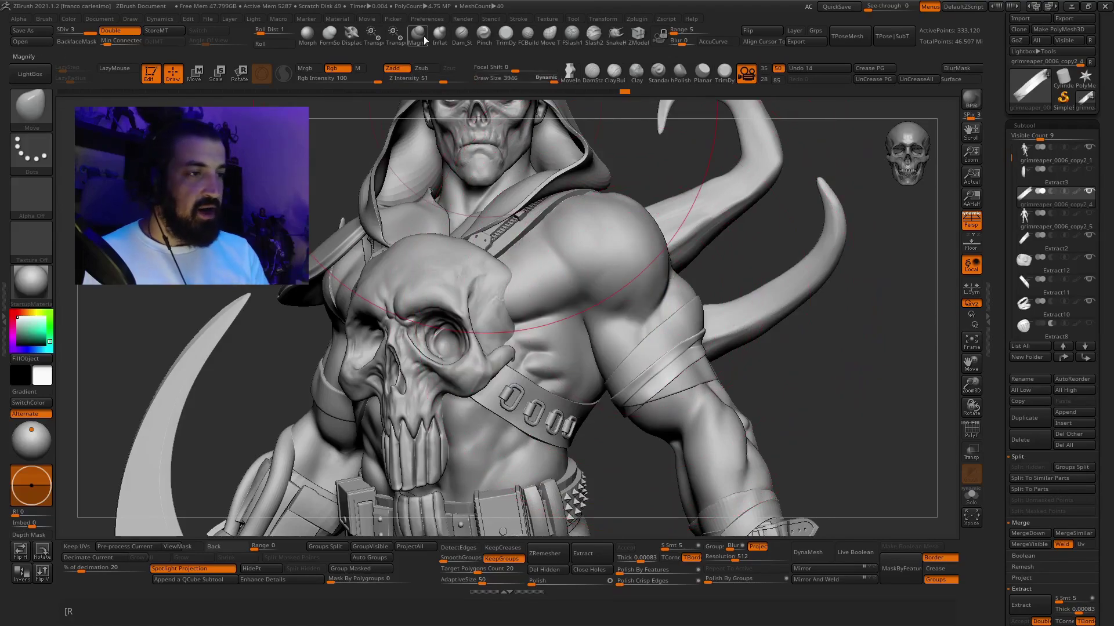
- Lower the maximum brush size to 819 and reduce the dynamic brush scale in the drawing preferences
left_click(427, 19)
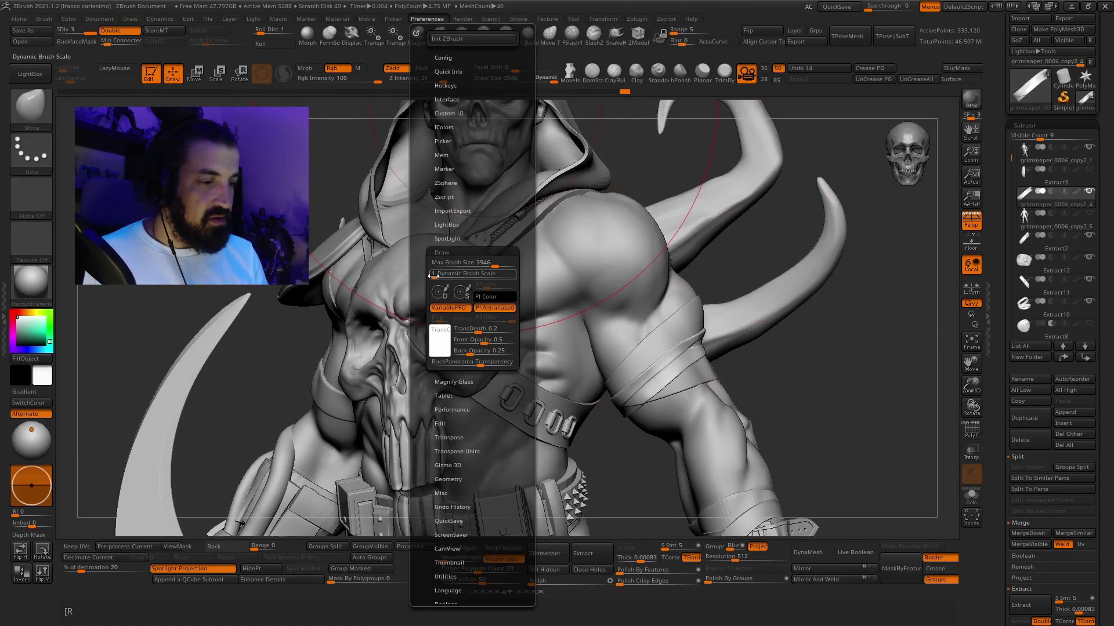
left_click_drag(470, 268, 435, 277)
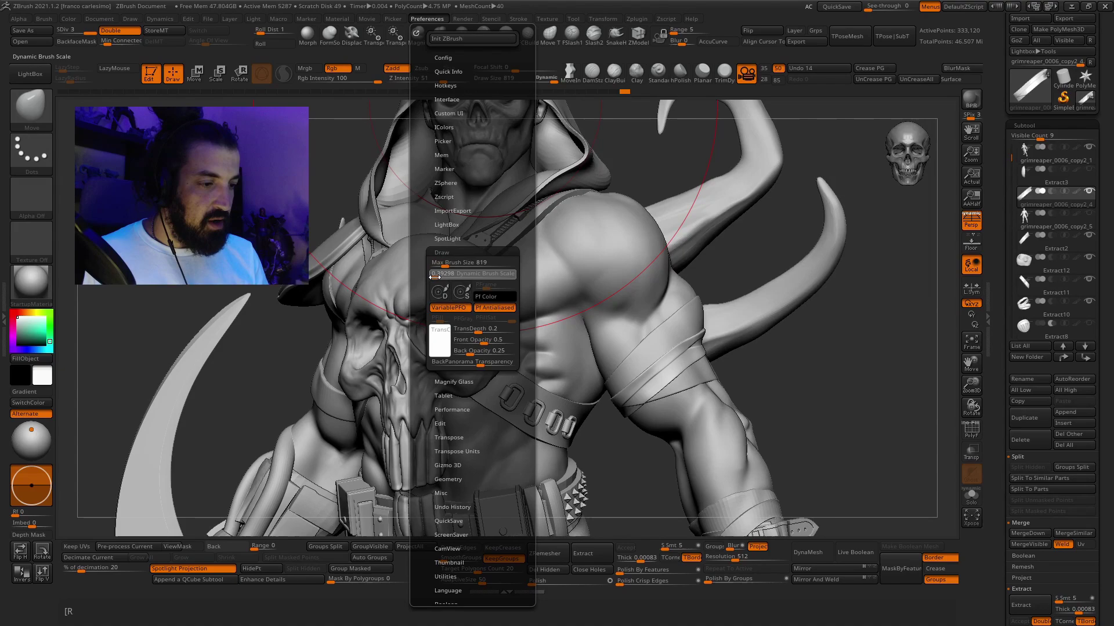
- Isolate the arm strap in Solo mode and reduce the Move brush's draw size to 212 for close-up work
key("alt+s")
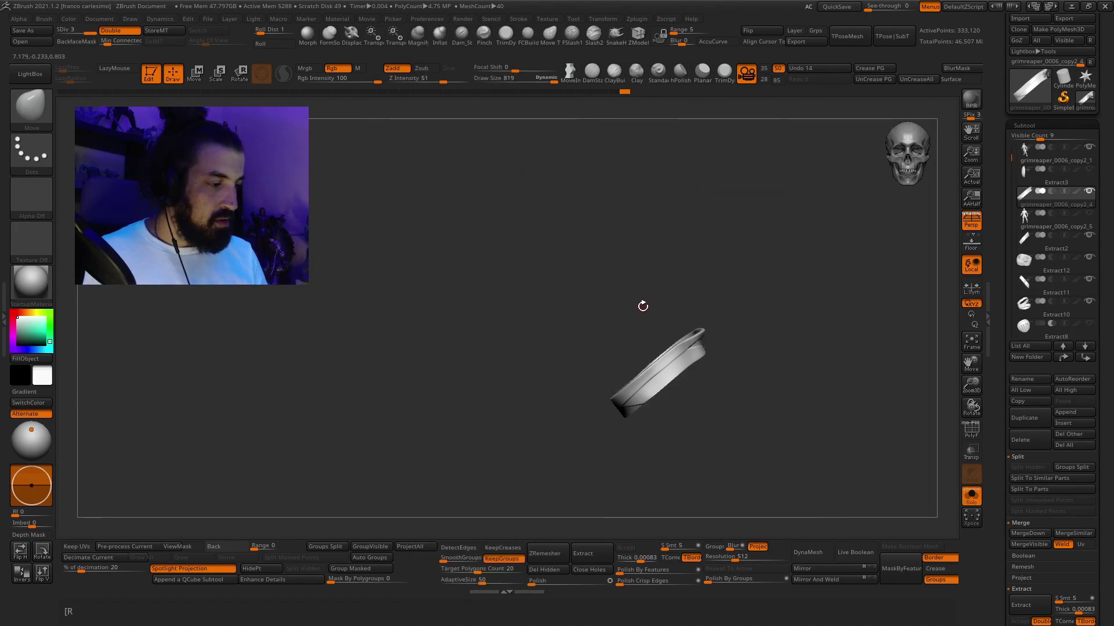
right_click_drag(683, 347, 632, 388, "alt")
right_click_drag(632, 308, 632, 367, "ctrl")
key("space")
left_click_drag(631, 346, 626, 347)
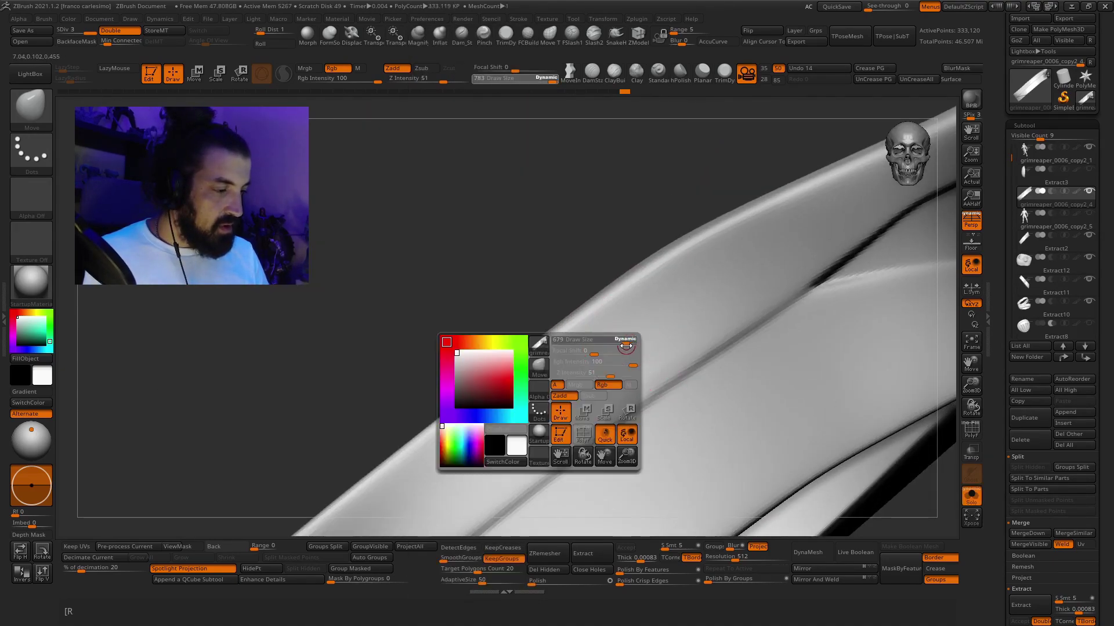
right_click_drag(631, 329, 630, 366, "ctrl")
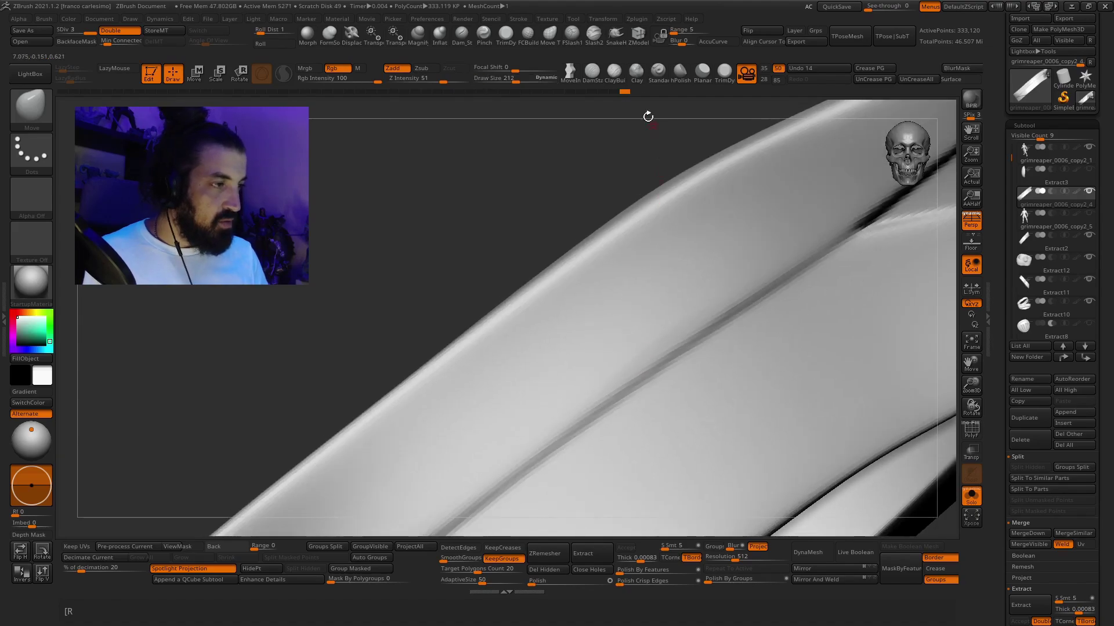
- Switch to the Standard brush with Z Intensity 49 and raise its draw size to 370
left_click(658, 72)
left_click_drag(438, 83, 443, 83)
key("space")
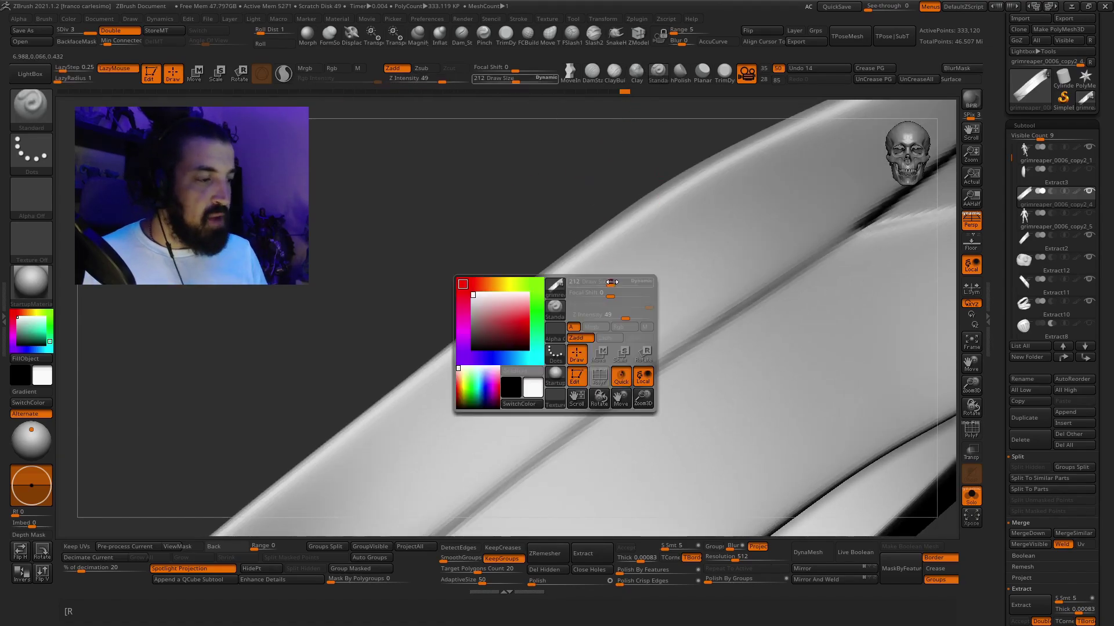
left_click_drag(612, 283, 618, 283)
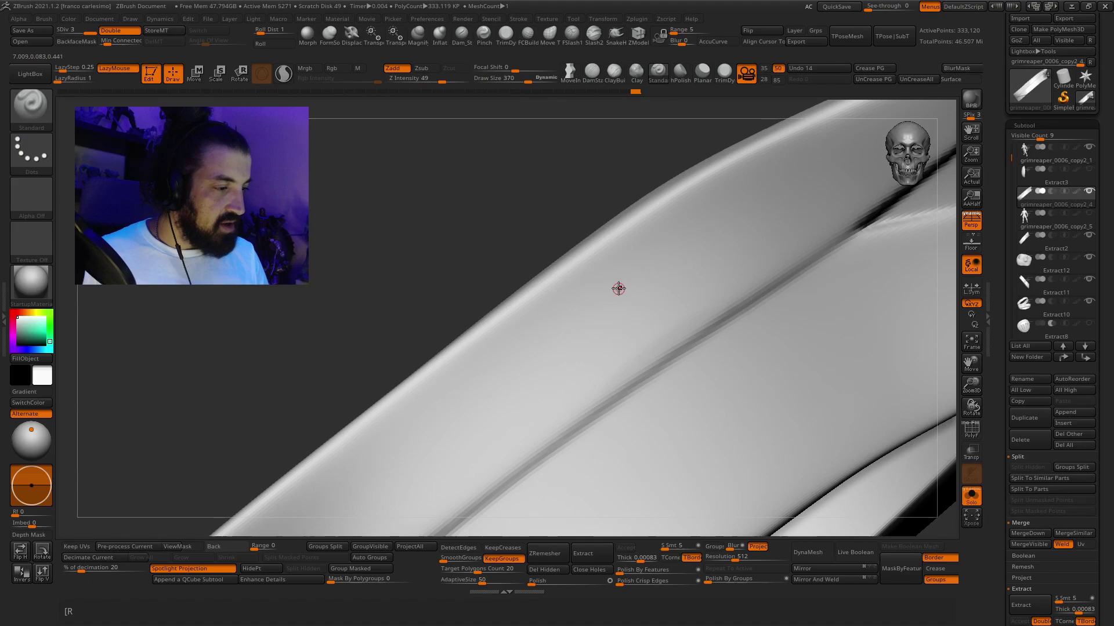
- Subdivide the isolated strap to level 4 and sculpt fine raised strokes along its surface
key("ctrl")
key("ctrl+d")
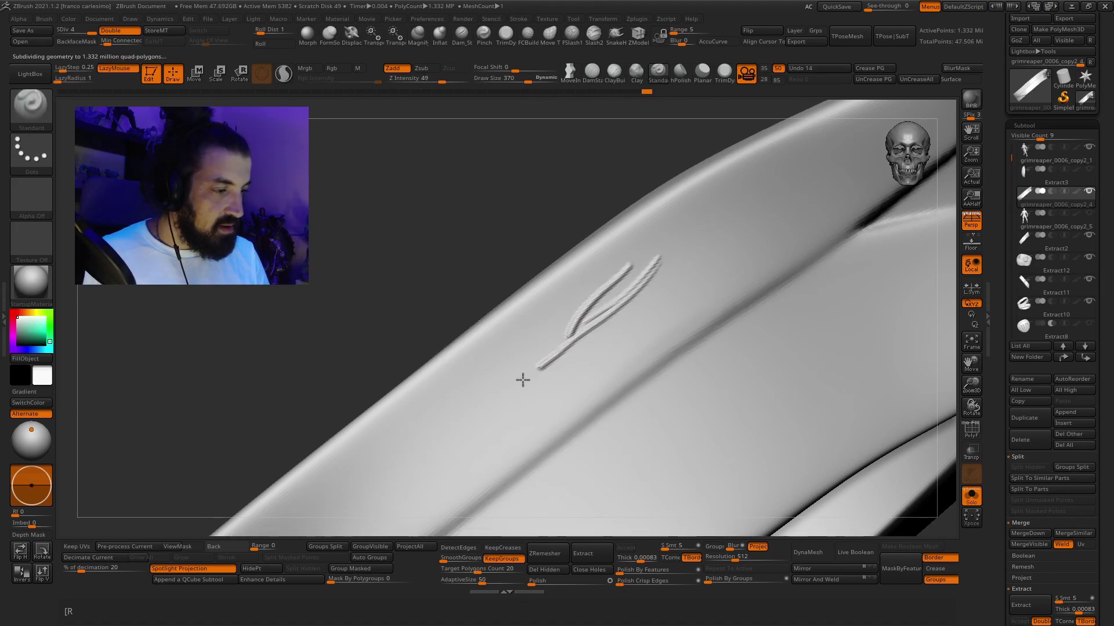
left_click_drag(576, 312, 581, 307)
- Leave Solo mode and examine the arm straps in the context of the whole figure
mouse_move(590, 333)
right_mouse_down("ctrl")
mouse_move(589, 353)
mouse_move(597, 281)
mouse_move(591, 346)
mouse_move(622, 273)
right_mouse_up("ctrl")
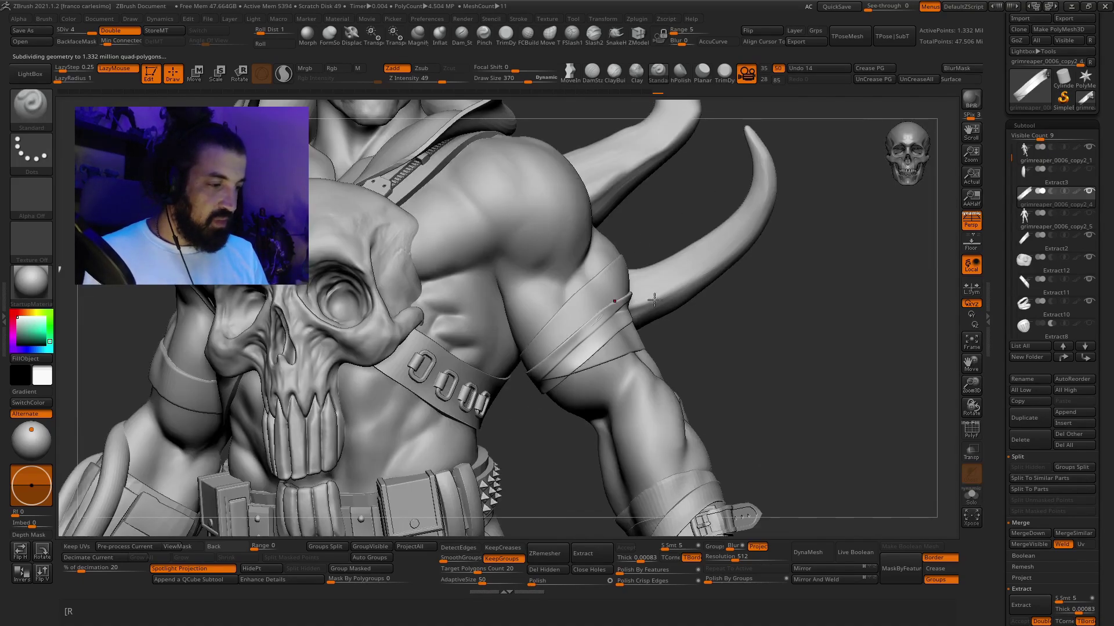
right_click_drag(625, 329, 635, 330)
mouse_move(635, 330)
left_mouse_down("alt")
mouse_move(611, 318)
mouse_move(640, 366)
mouse_move(813, 291)
mouse_move(801, 330)
left_mouse_up("alt")
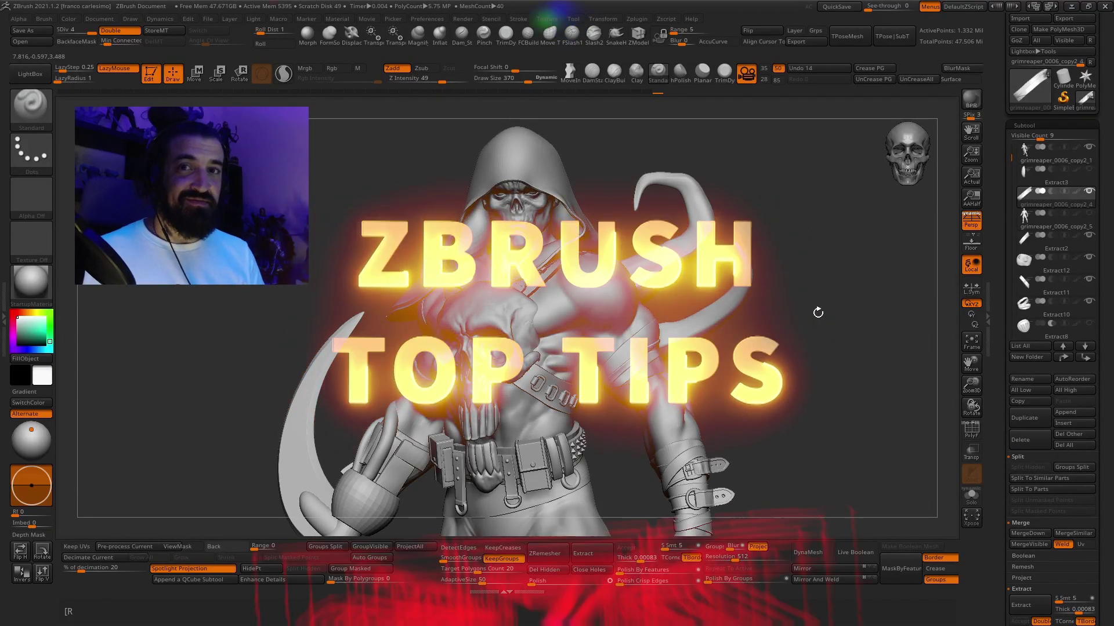